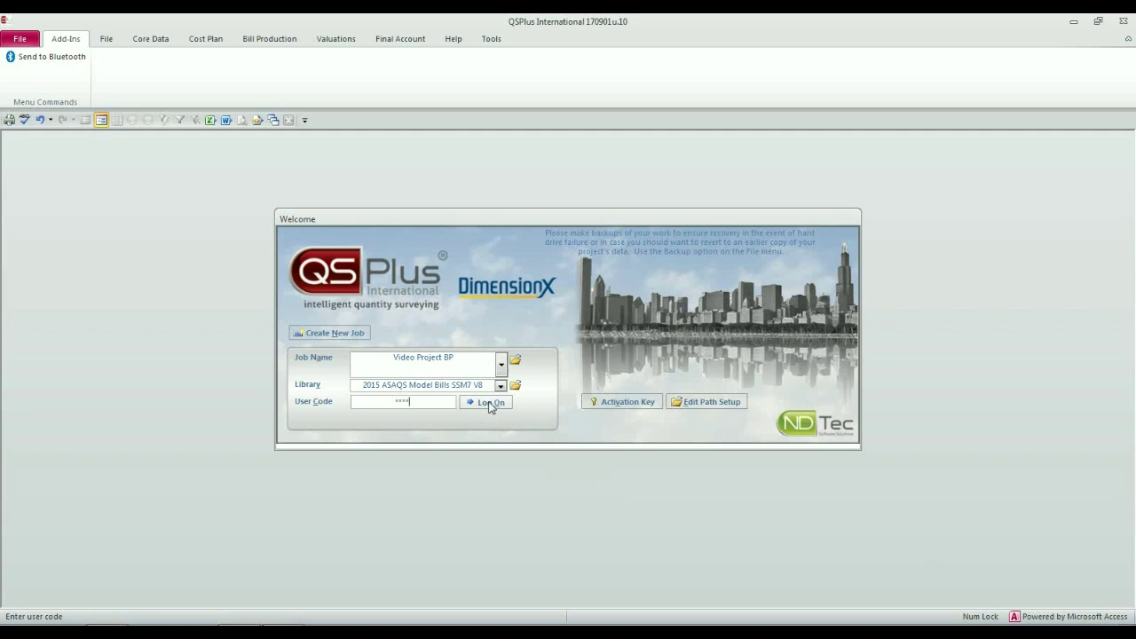
Log on to the Video Project BP job and open the library items from its bill datasheet.
left_click(489, 404)
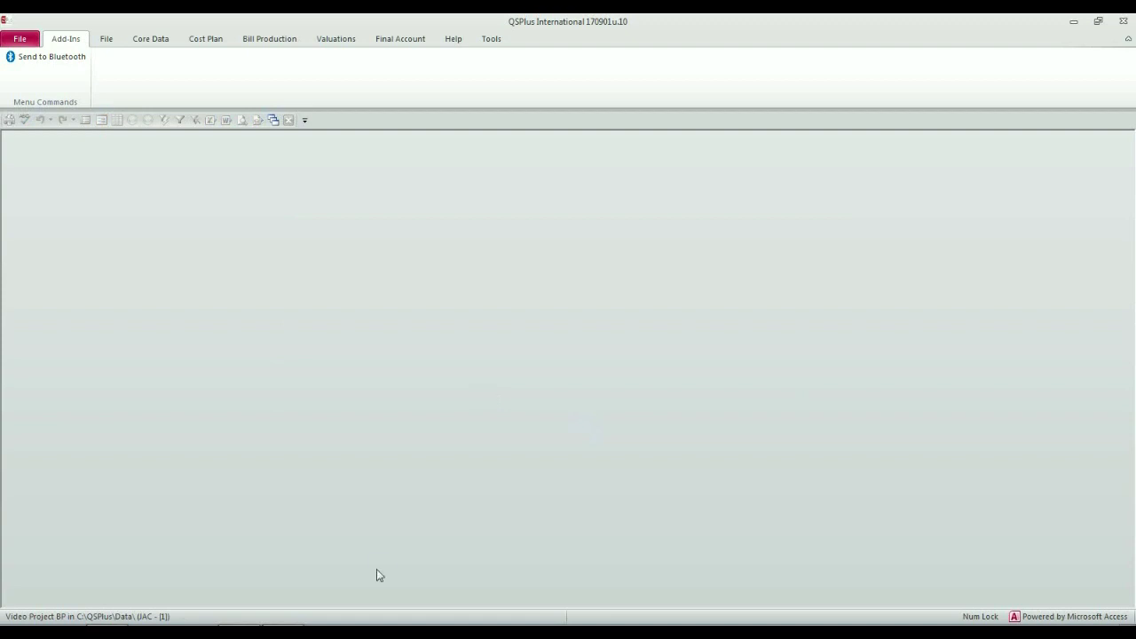
left_click(270, 40)
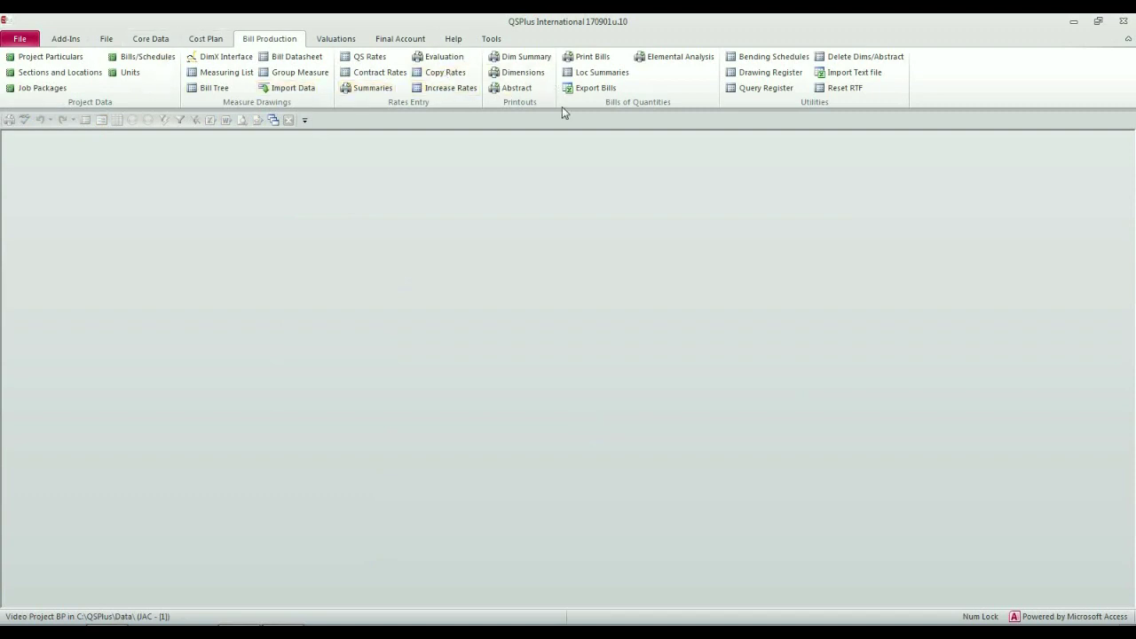
left_click(308, 59)
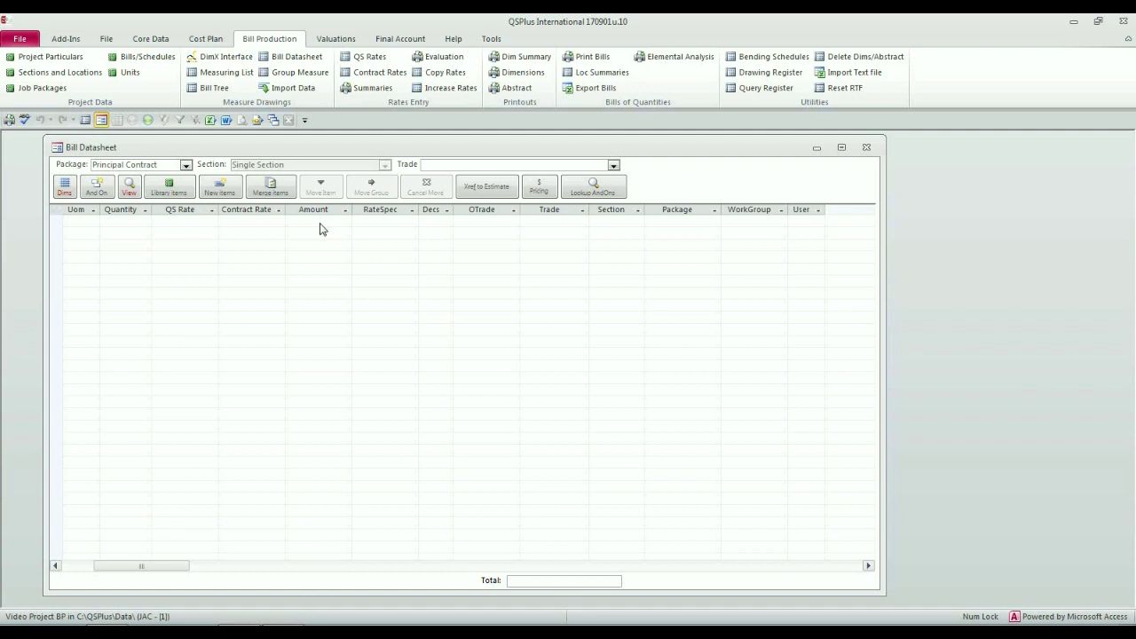
left_click(175, 185)
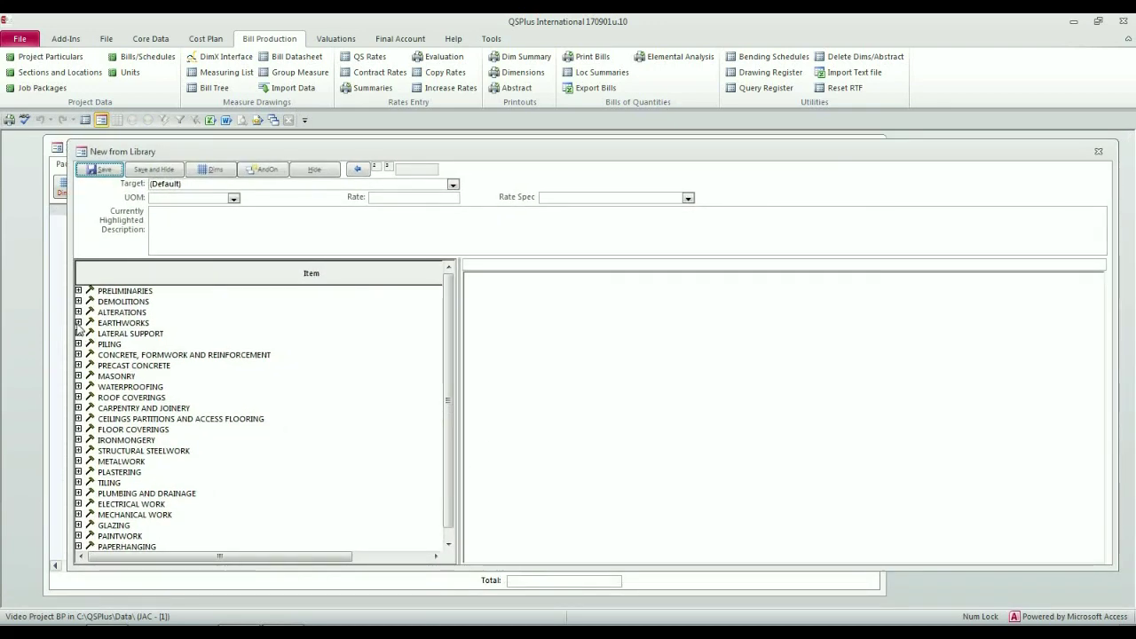
Add the Earthworks site clearance item for digging up and removing rubbish, vegetation and trees not exceeding 200mm girth to the bill.
left_click(78, 323)
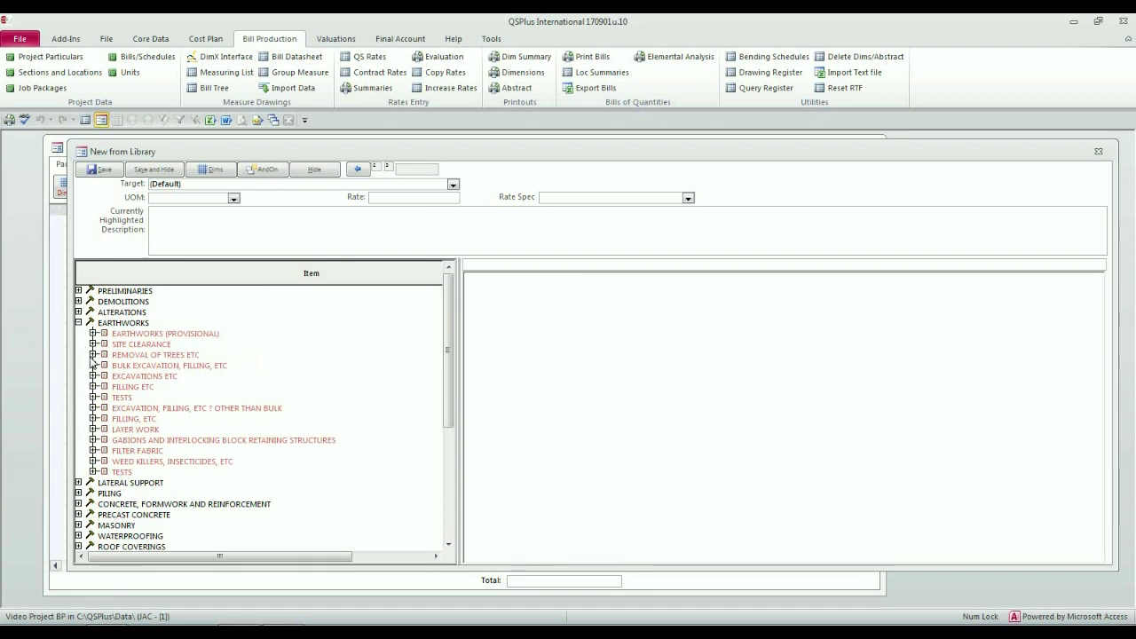
left_click(92, 344)
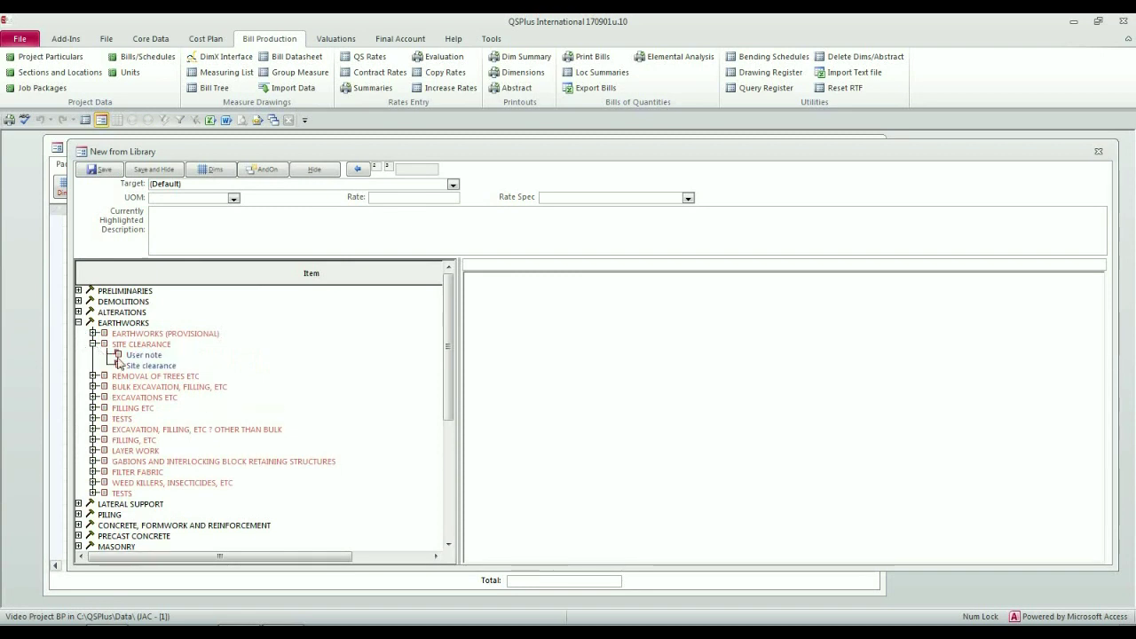
left_click(147, 367)
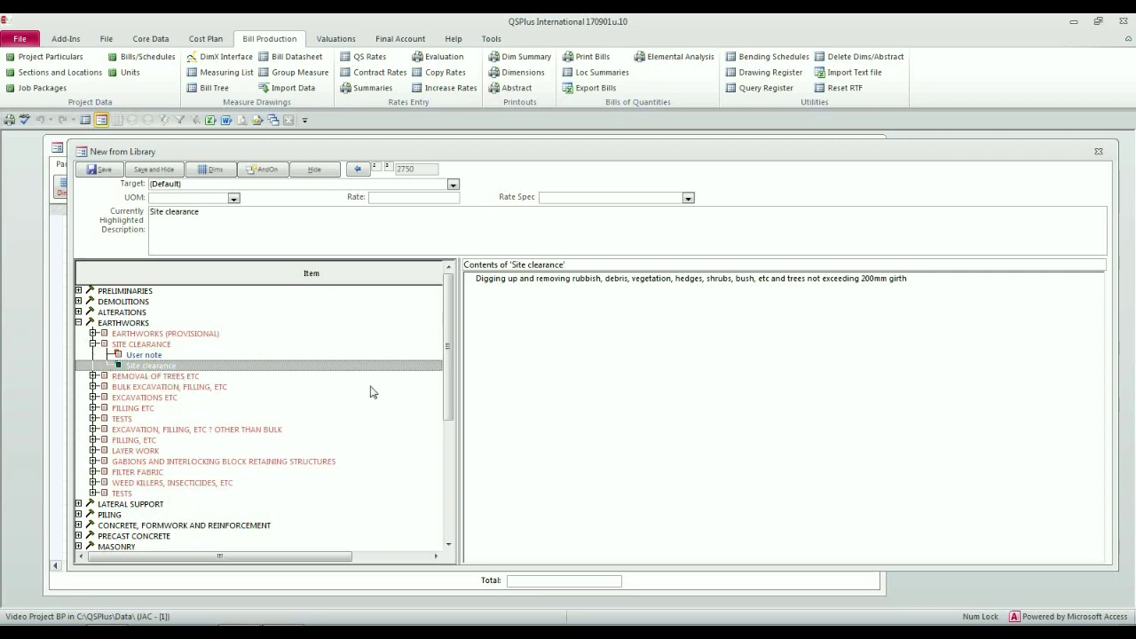
left_click(622, 281)
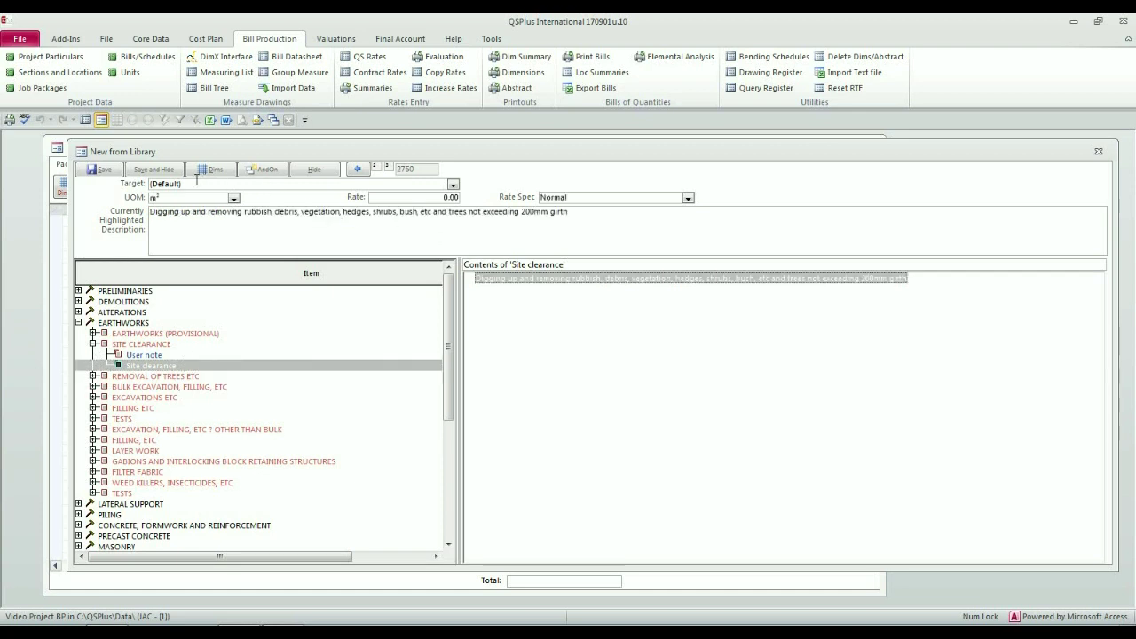
left_click(112, 172)
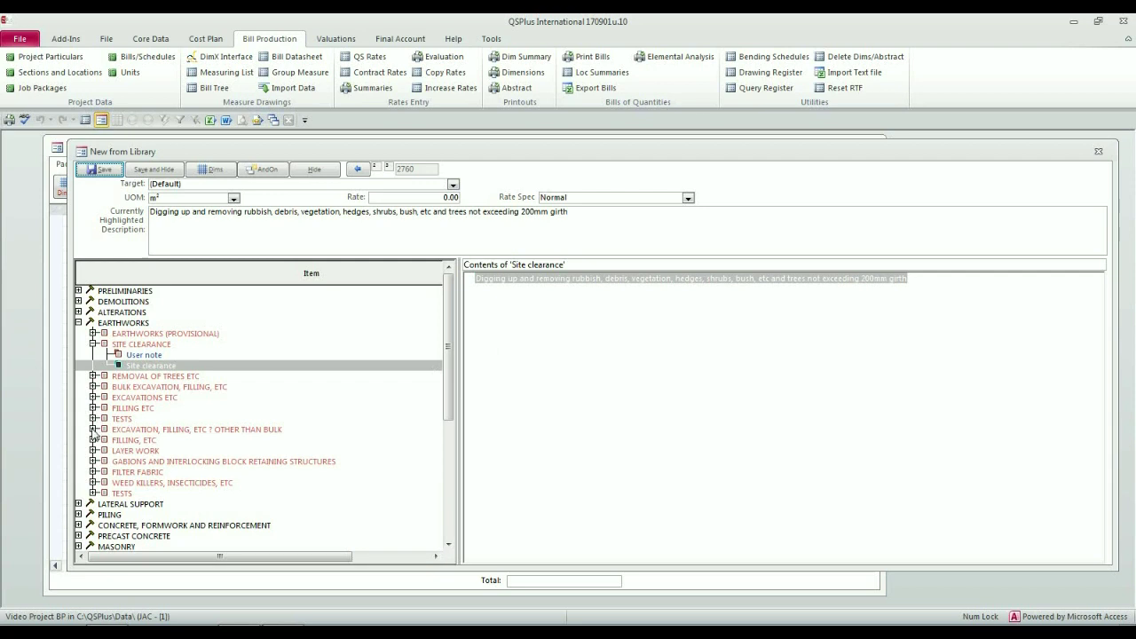
Add the Trenches item from "Excavation in earth not exceeding 2m deep" under excavation other than bulk.
left_click(92, 429)
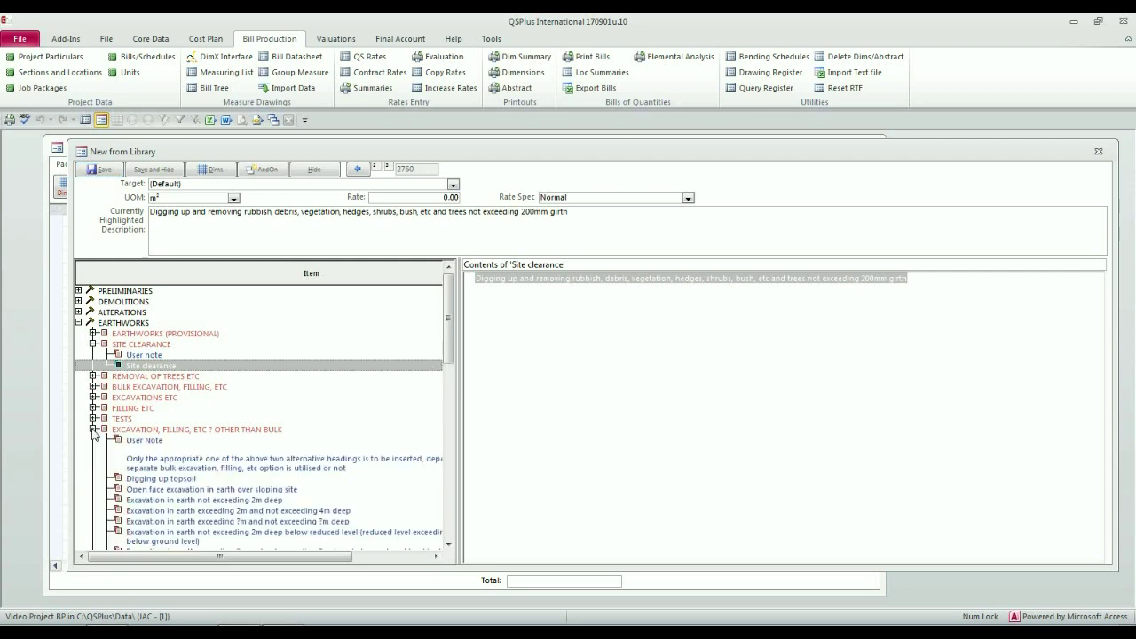
left_click(182, 501)
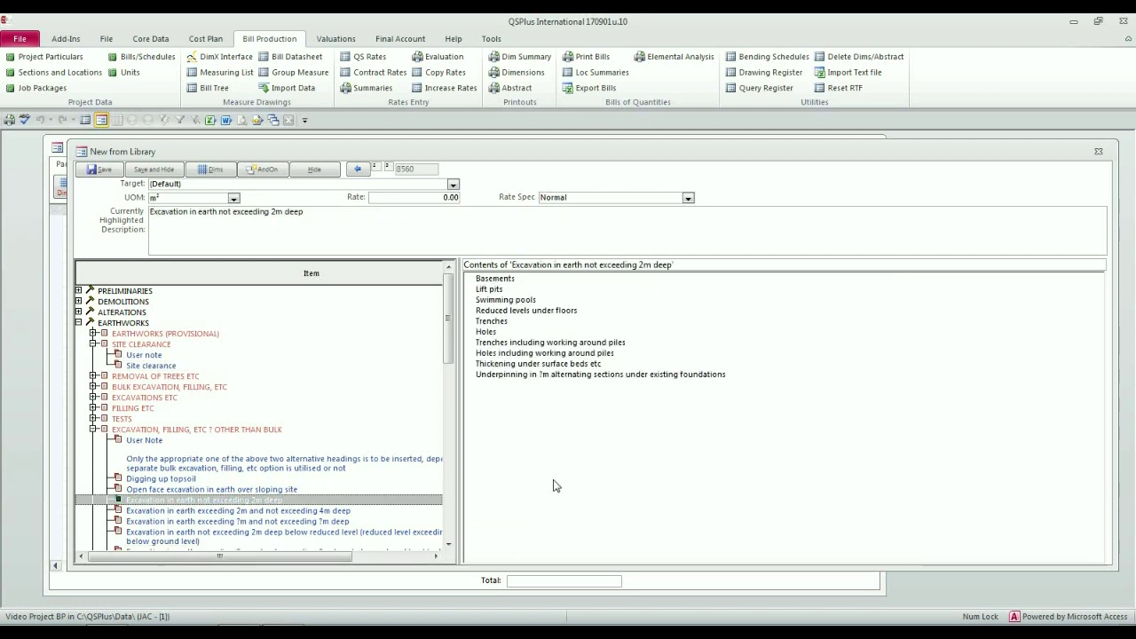
left_click(493, 321)
left_click(104, 170)
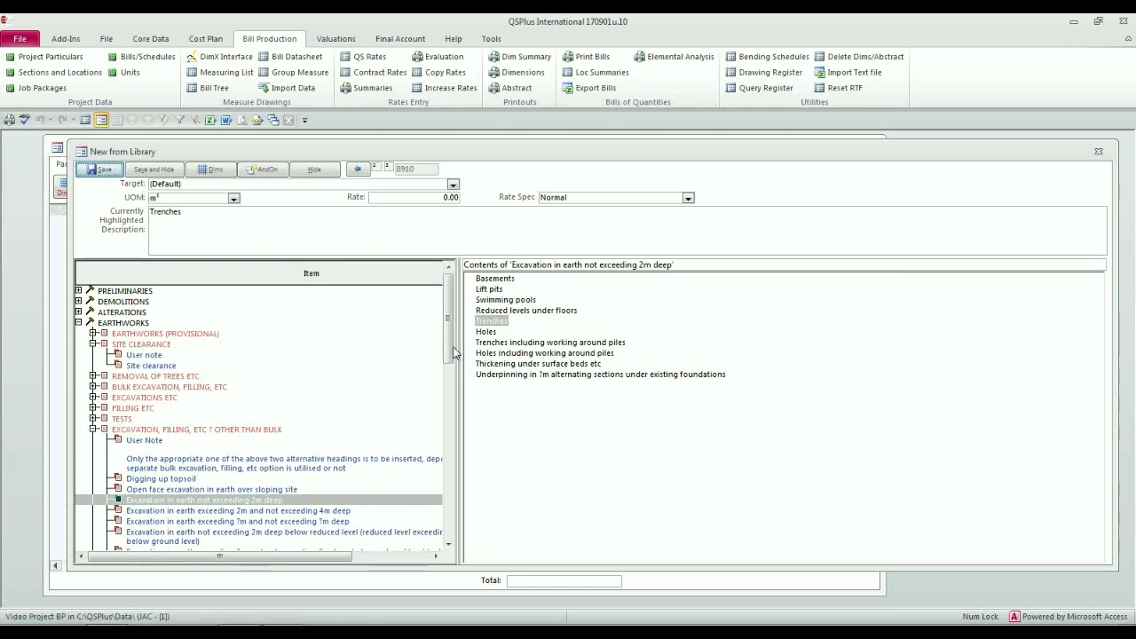
Add "Sides of bulk excavations not exceeding 1,5m deep" from the Risk of collapse of excavations items.
left_click_drag(452, 343, 453, 407)
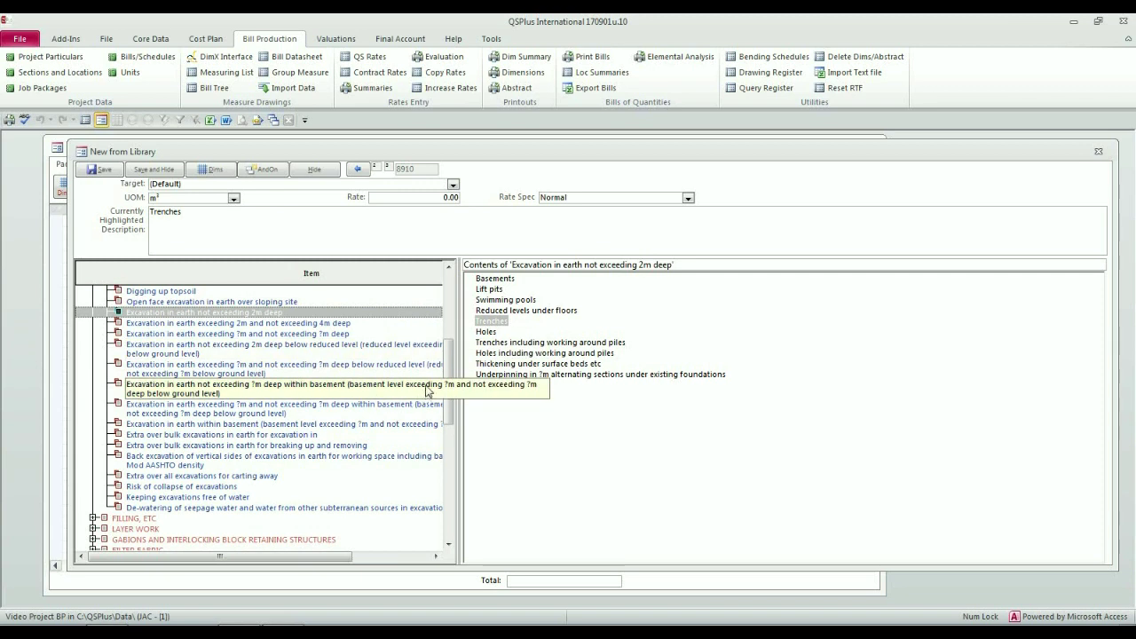
left_click_drag(450, 359, 463, 326)
scroll(417, 364, "down", 1)
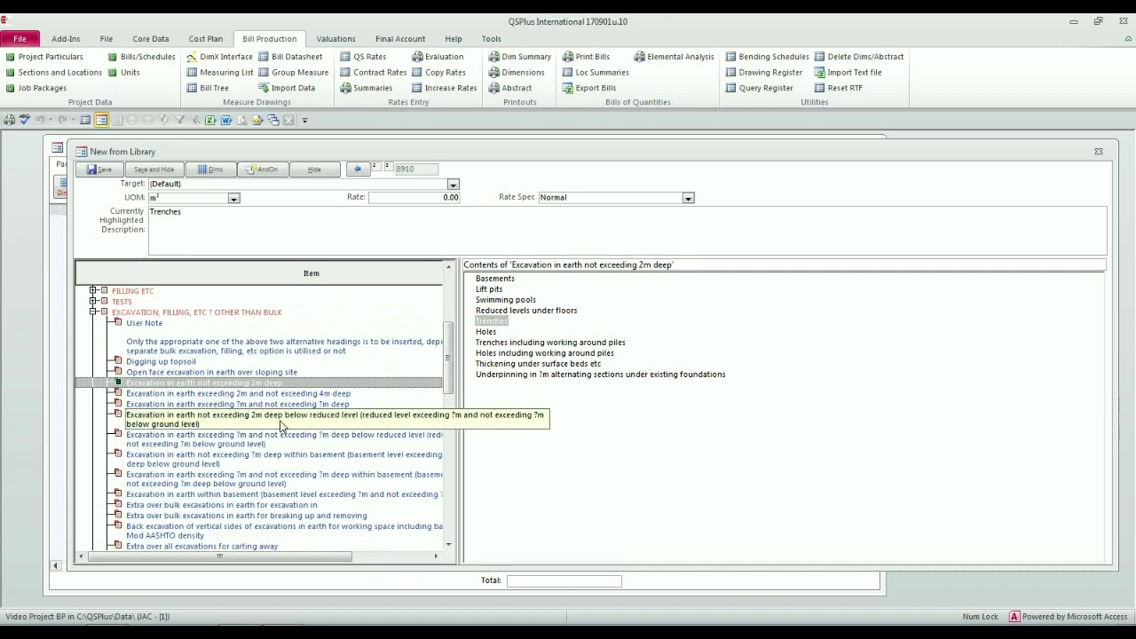
left_click_drag(450, 360, 450, 390)
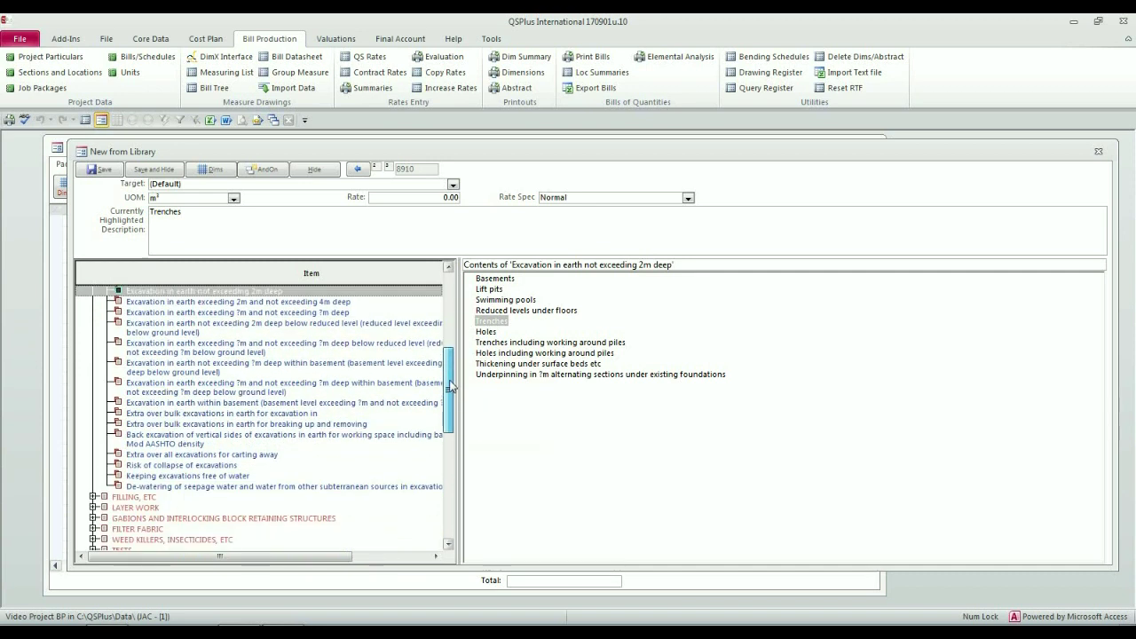
left_click(190, 466)
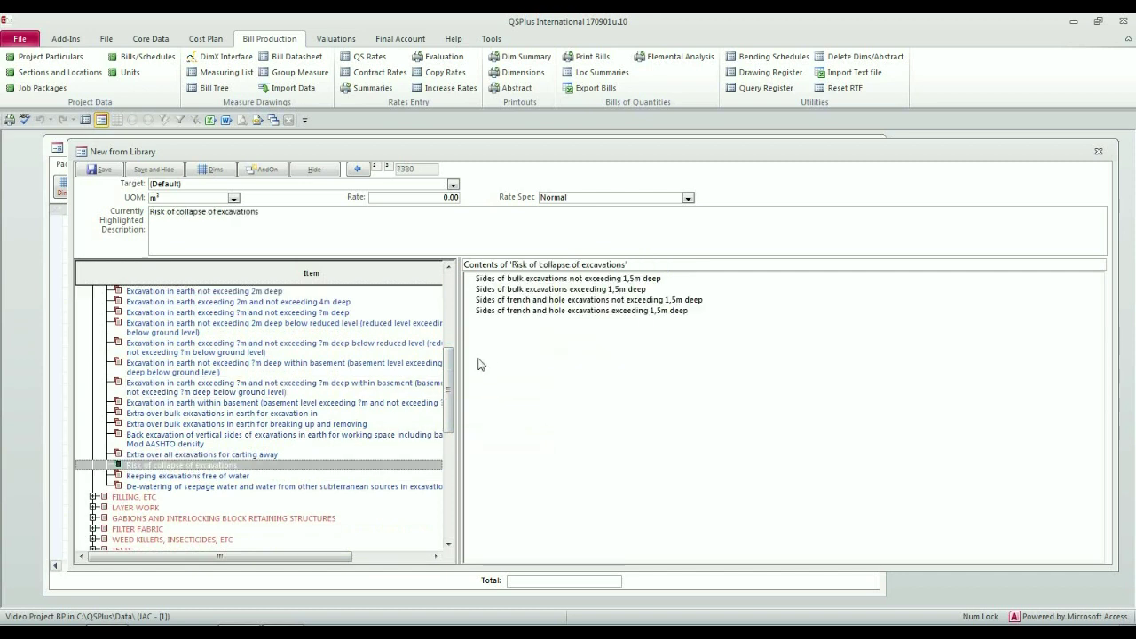
left_click(557, 279)
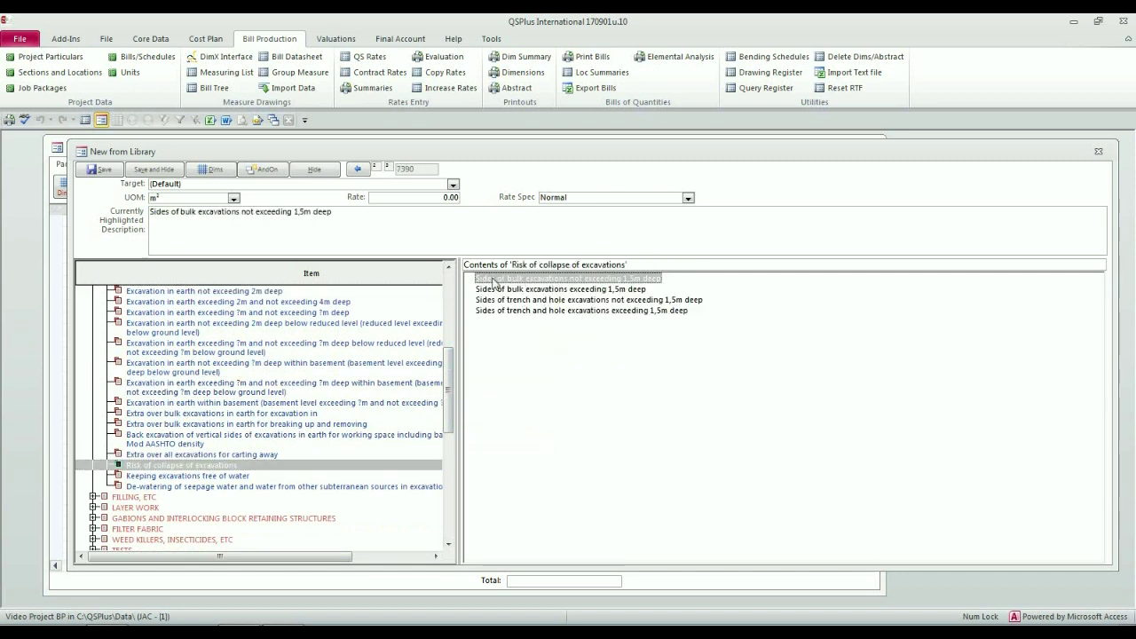
left_click(110, 172)
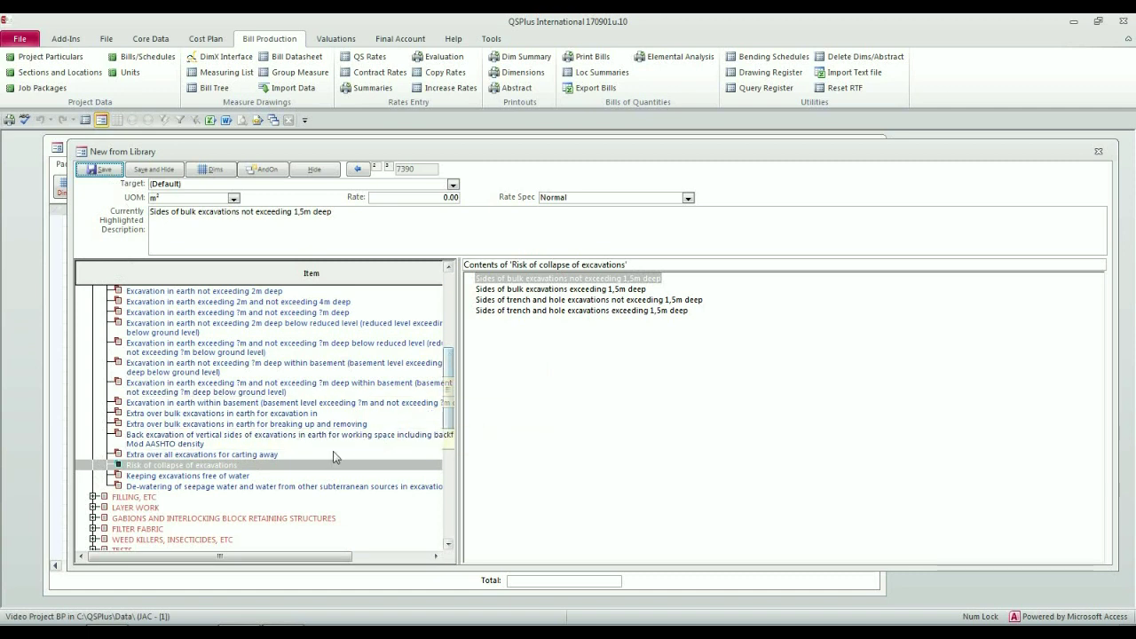
Add the carting away item for surplus material to a dumping site to be located by the contractor.
left_click(257, 455)
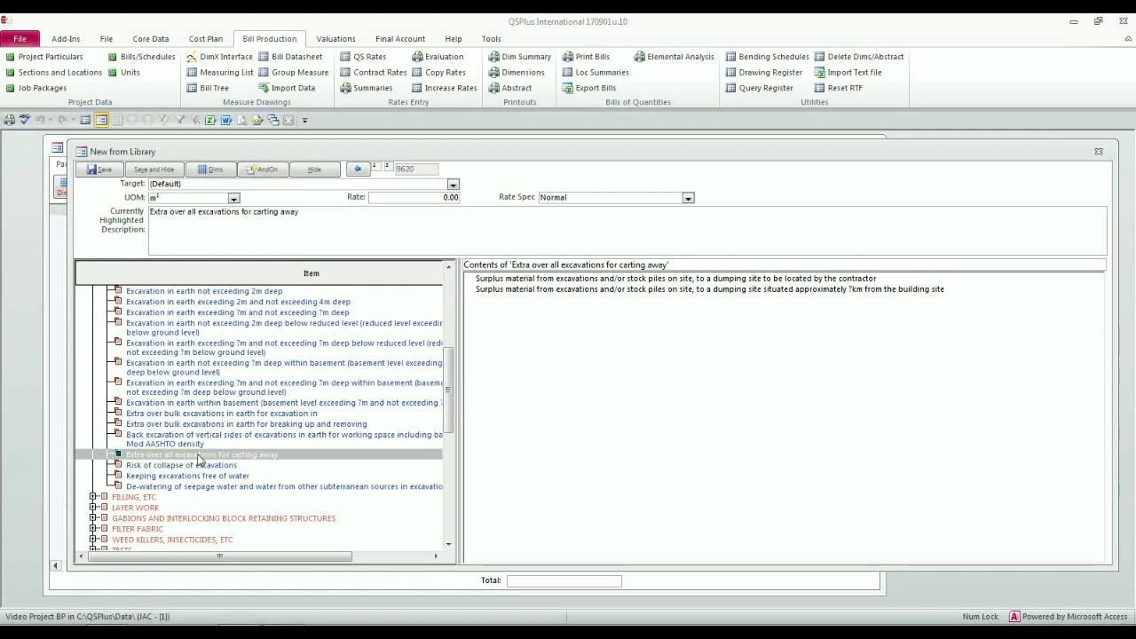
left_click(703, 282)
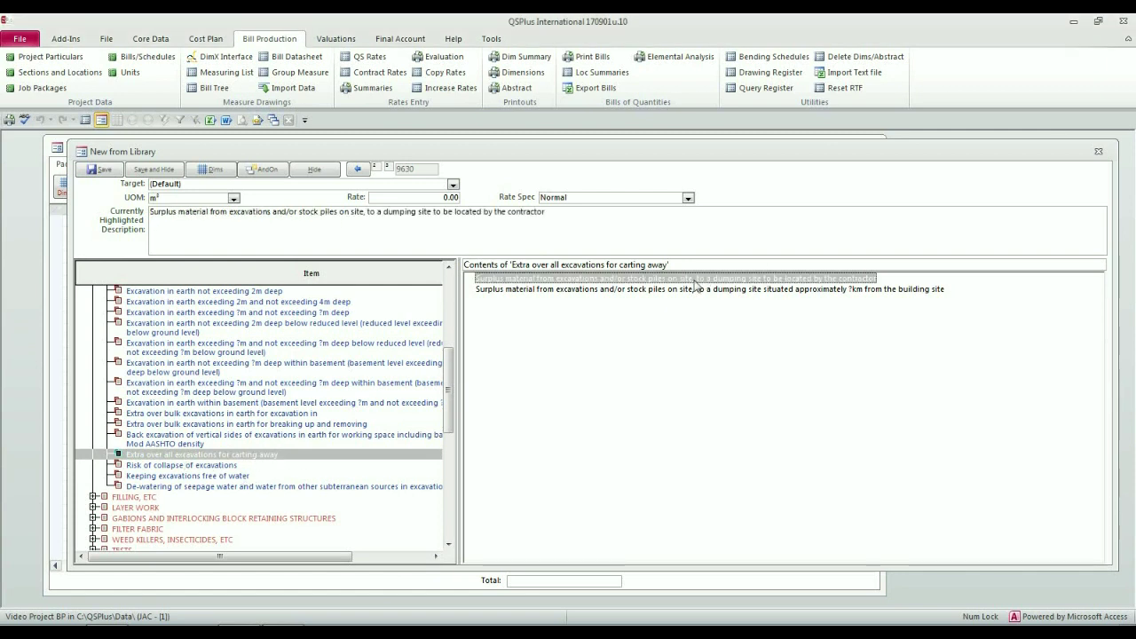
left_click(107, 170)
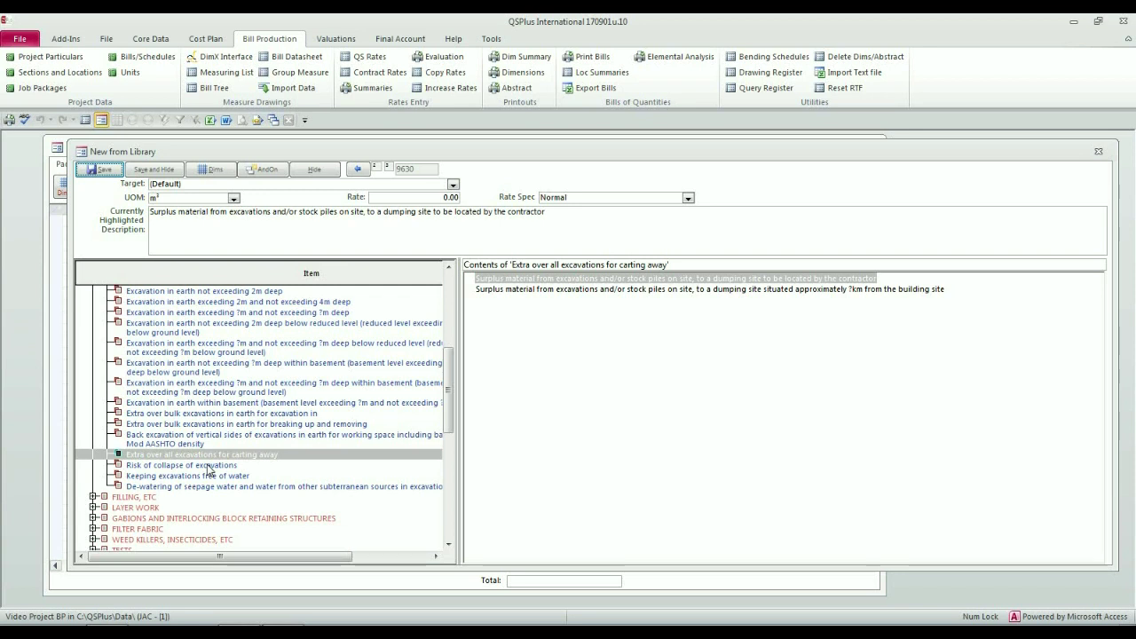
Collapse the non-bulk excavation heading and select "?Mpa/?mm concrete" under unreinforced concrete cast against excavated surfaces.
scroll(209, 470, "down", 5)
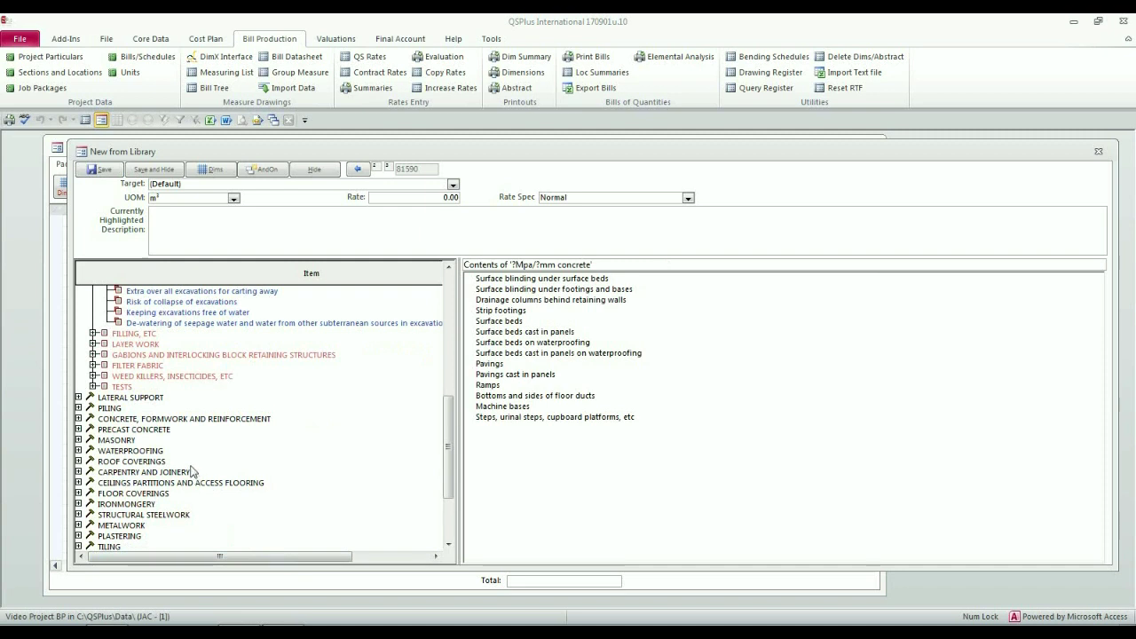
left_click(79, 419)
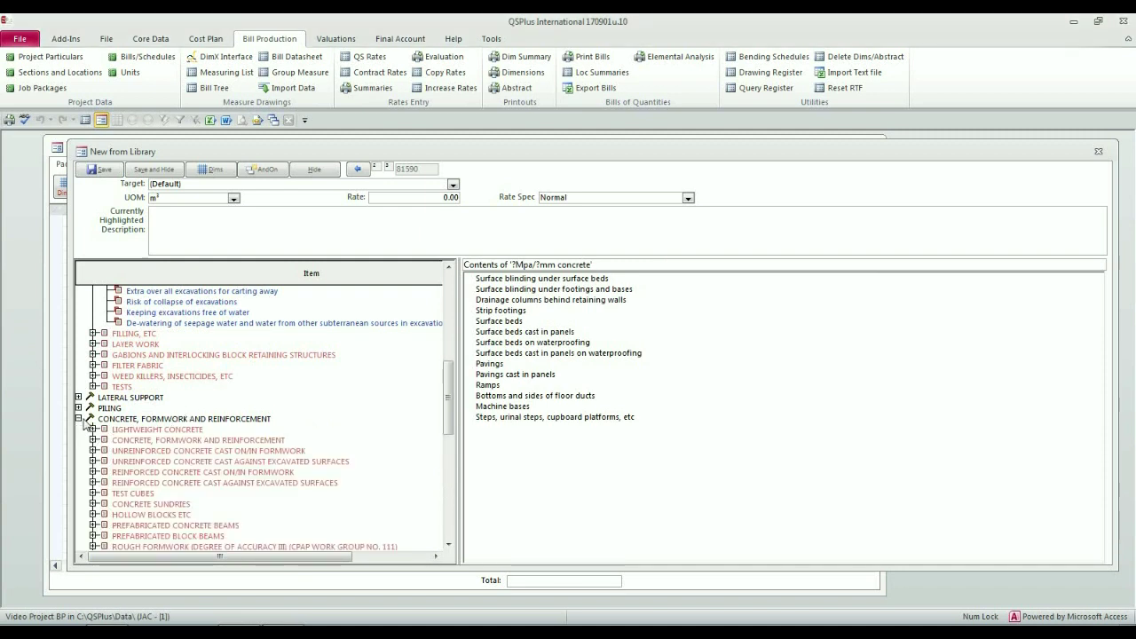
left_click(163, 324)
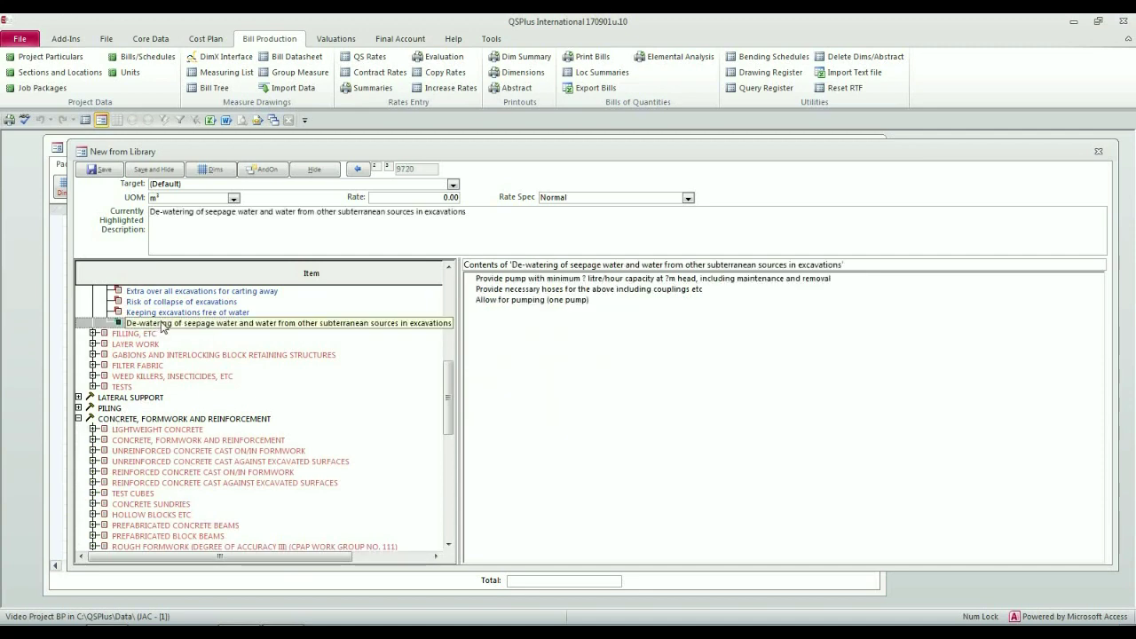
key("Left")
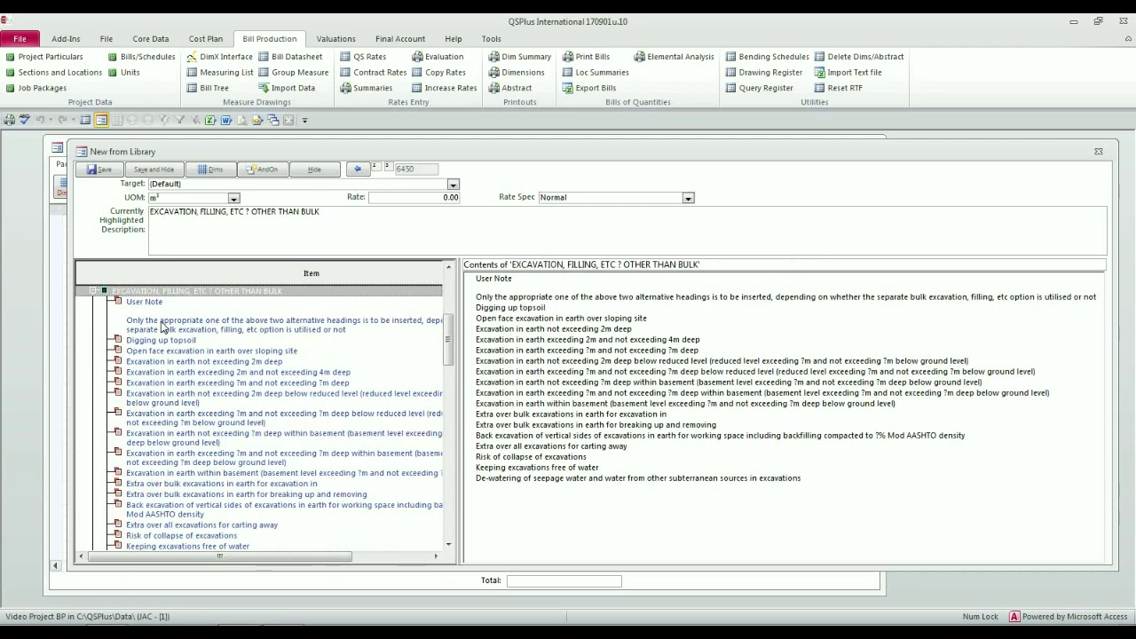
key("Left")
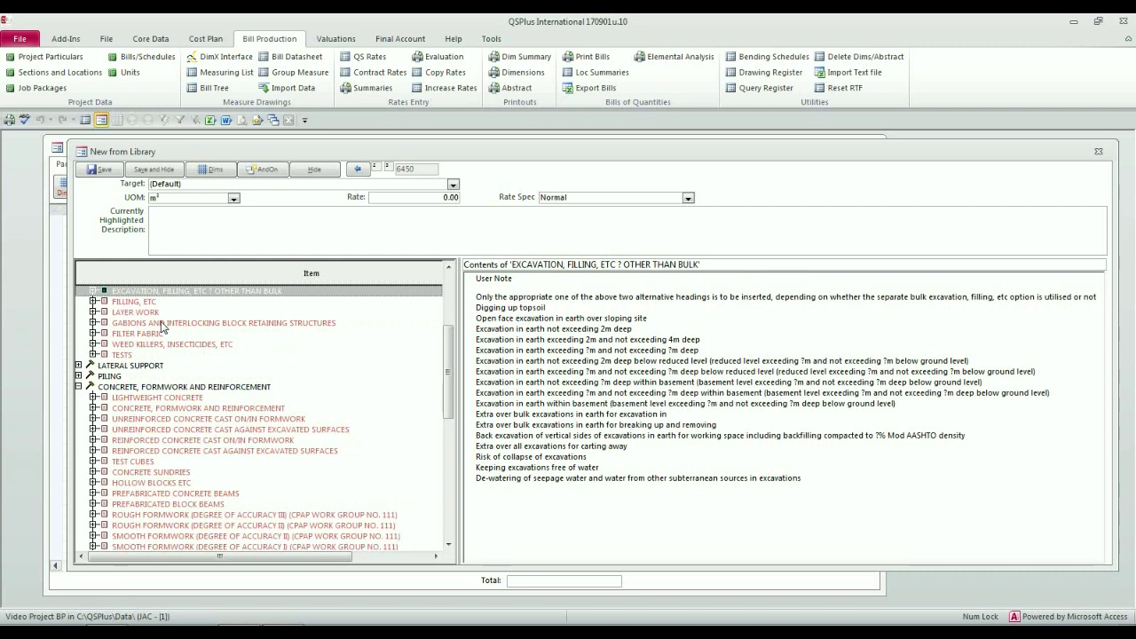
left_click(154, 431)
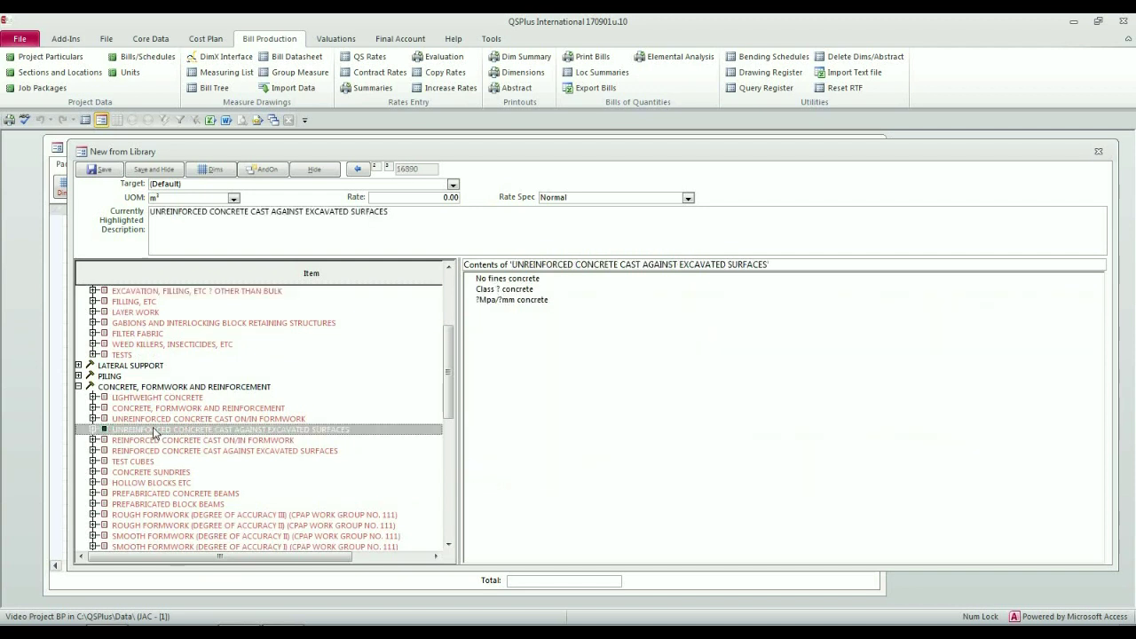
left_click(93, 430)
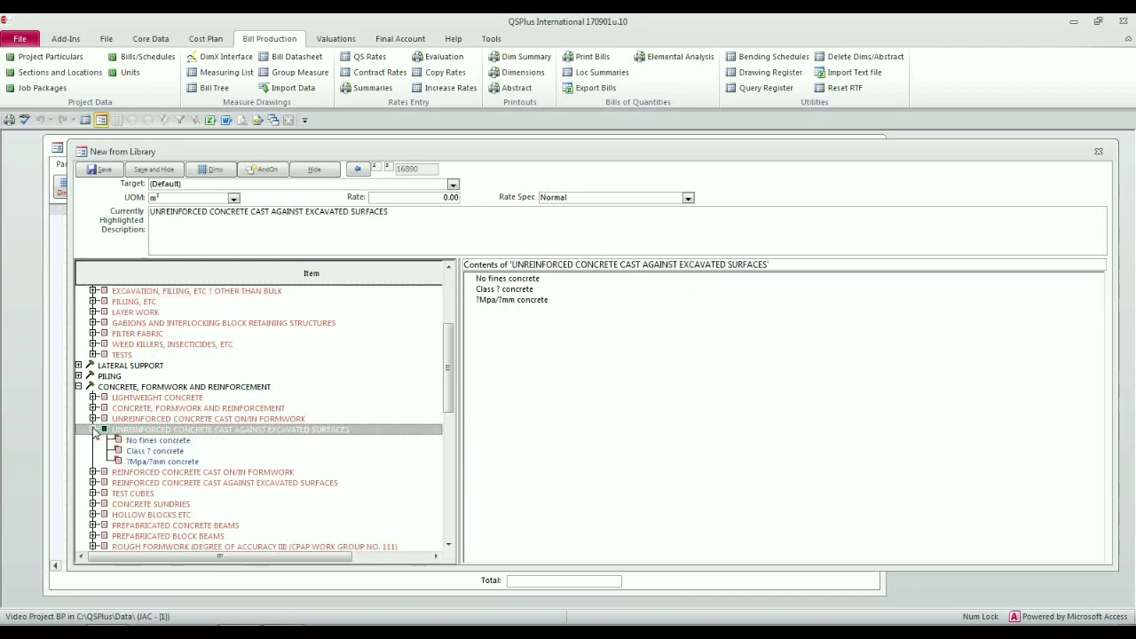
left_click(153, 463)
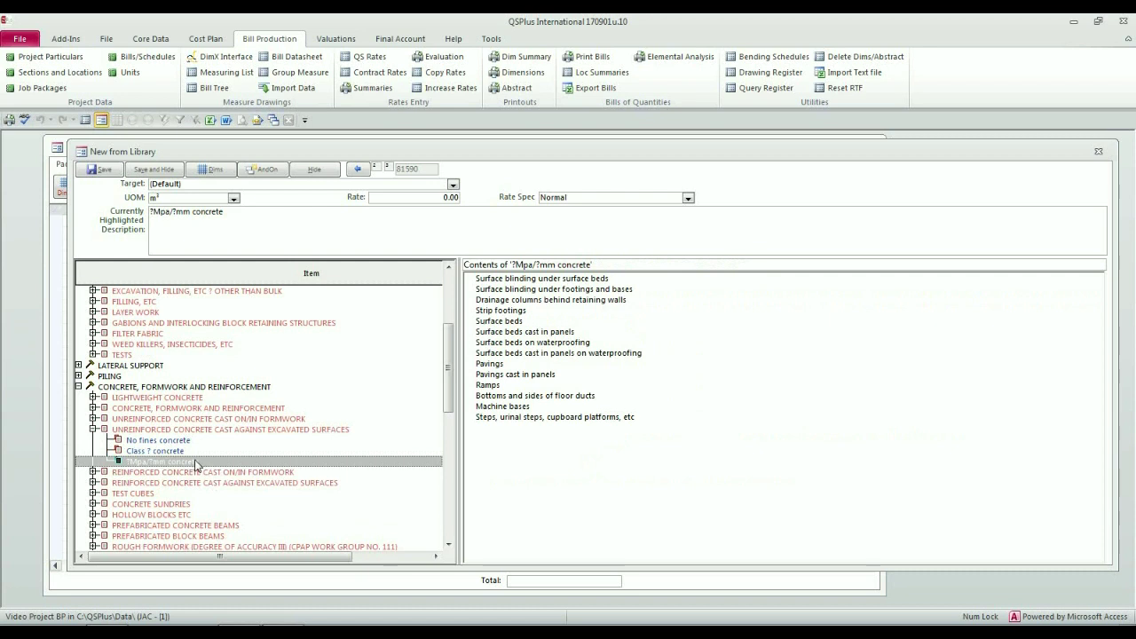
Fill in the selected concrete description's placeholders so it reads "19Mpa/25mm concrete".
left_click(151, 211)
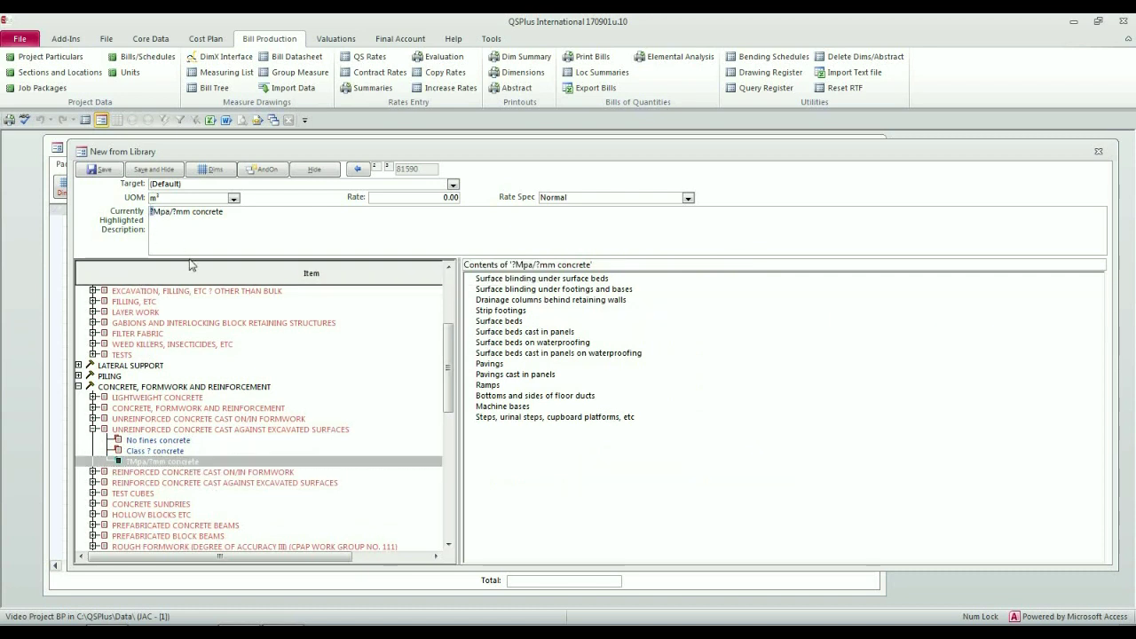
key("Delete")
type("15")
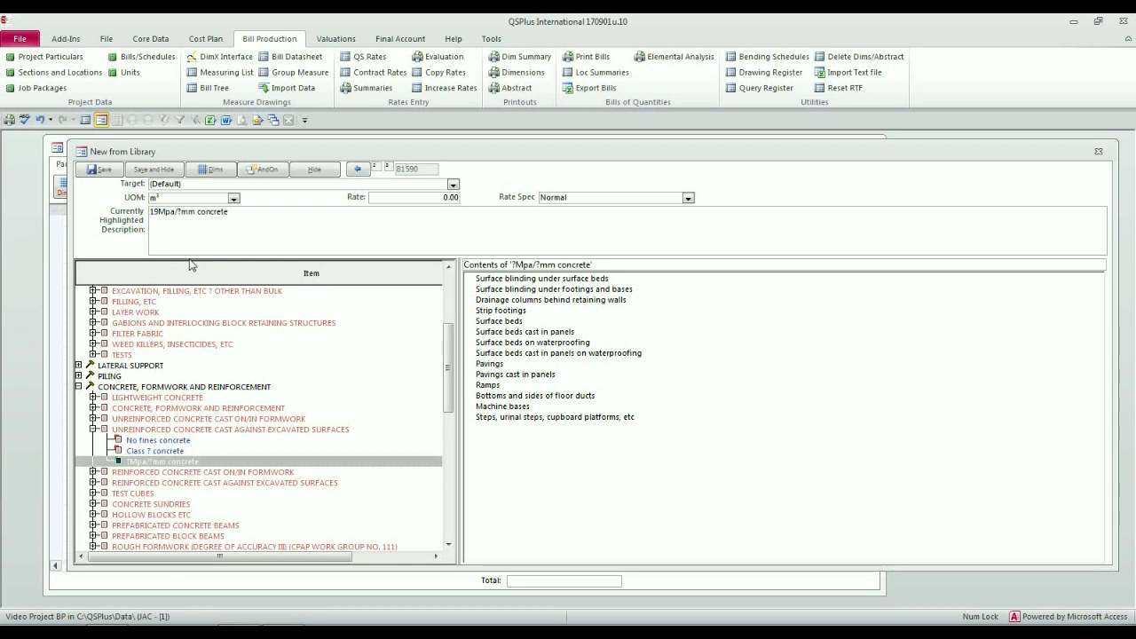
key("Right")
key("Right")
key("Right")
key("Right")
key("Delete")
type("25")
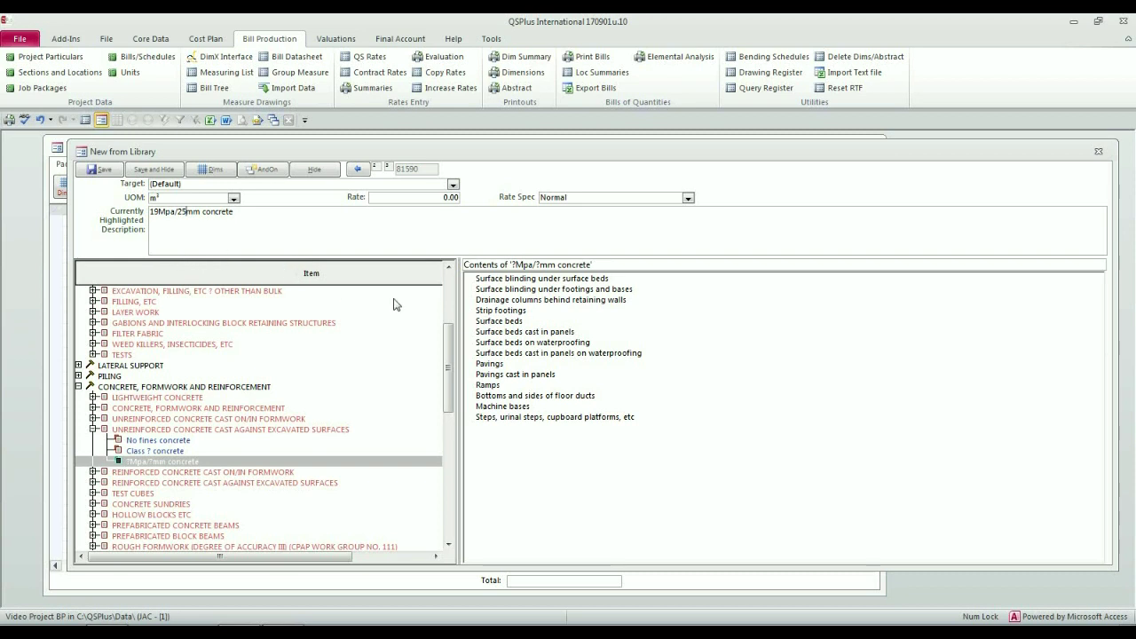
Add the Strip footings item from this concrete description to the bill and collapse the unreinforced concrete cast against excavated surfaces heading.
left_click(512, 311)
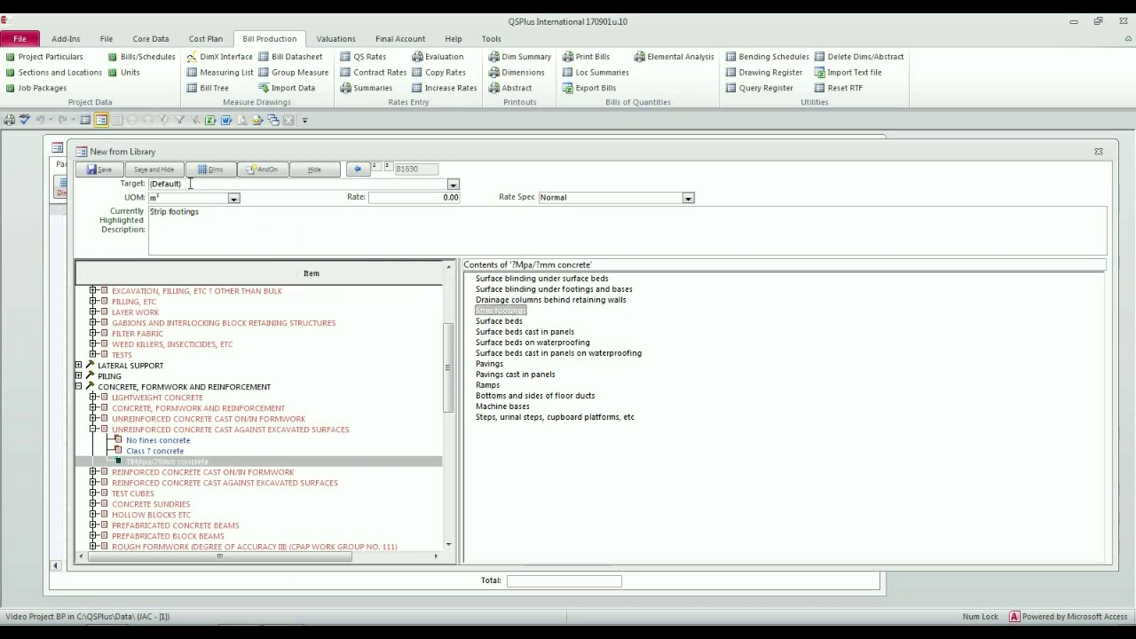
left_click(105, 169)
left_click(105, 169)
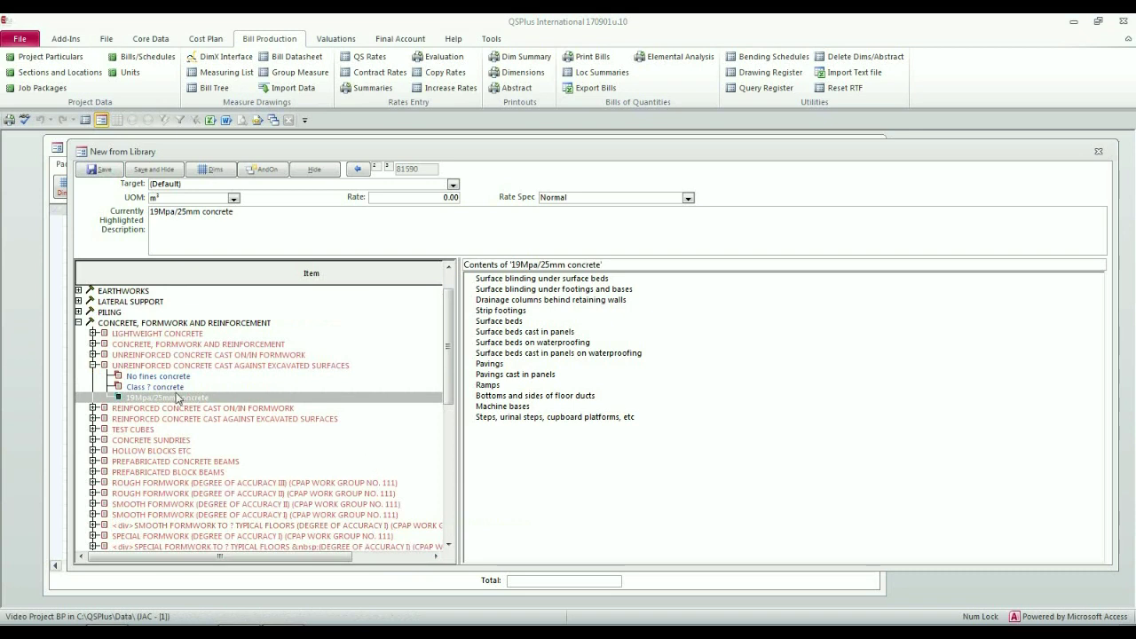
left_click(93, 365)
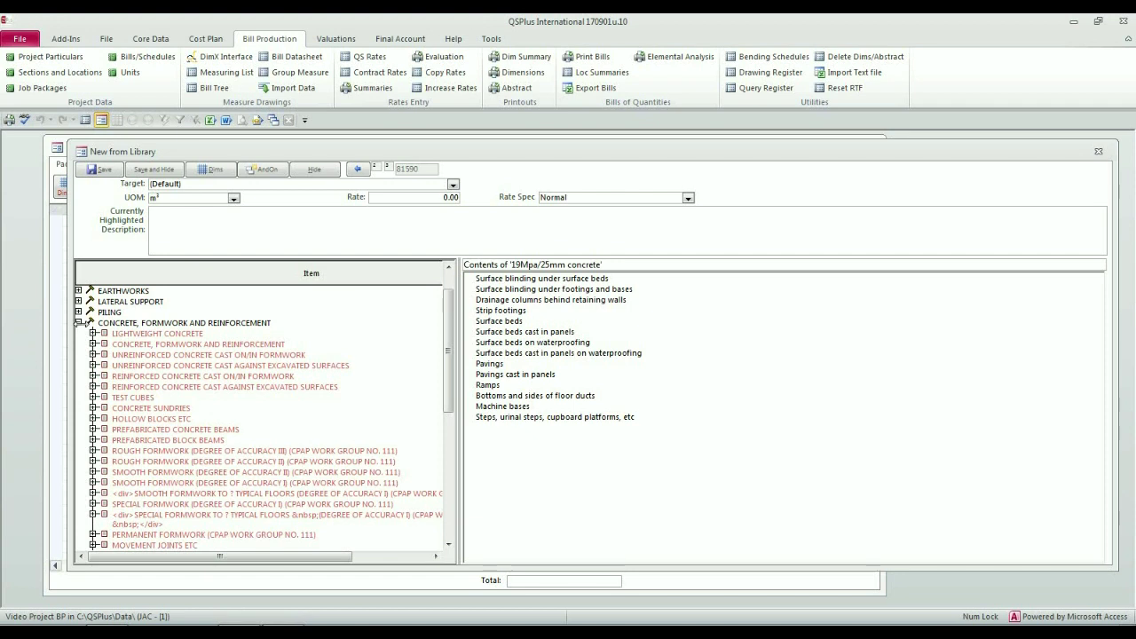
Collapse the concrete trade and select the class II NFX brickwork in loadbearing walls description under Masonry, Brickwork in Foundations (Provisional).
left_click(79, 323)
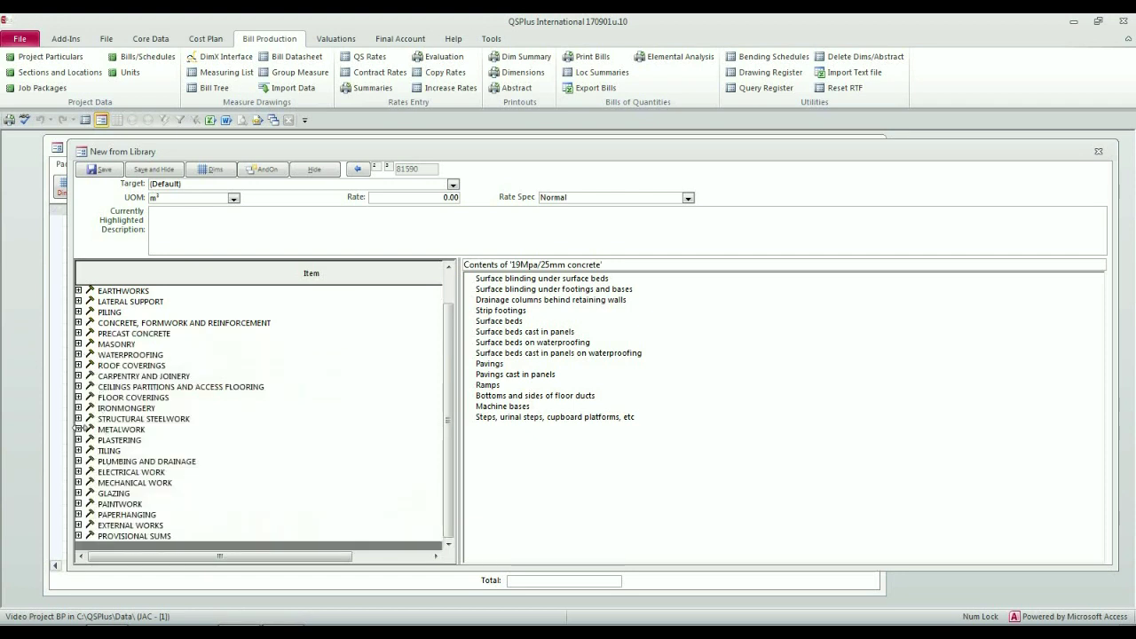
left_click(78, 344)
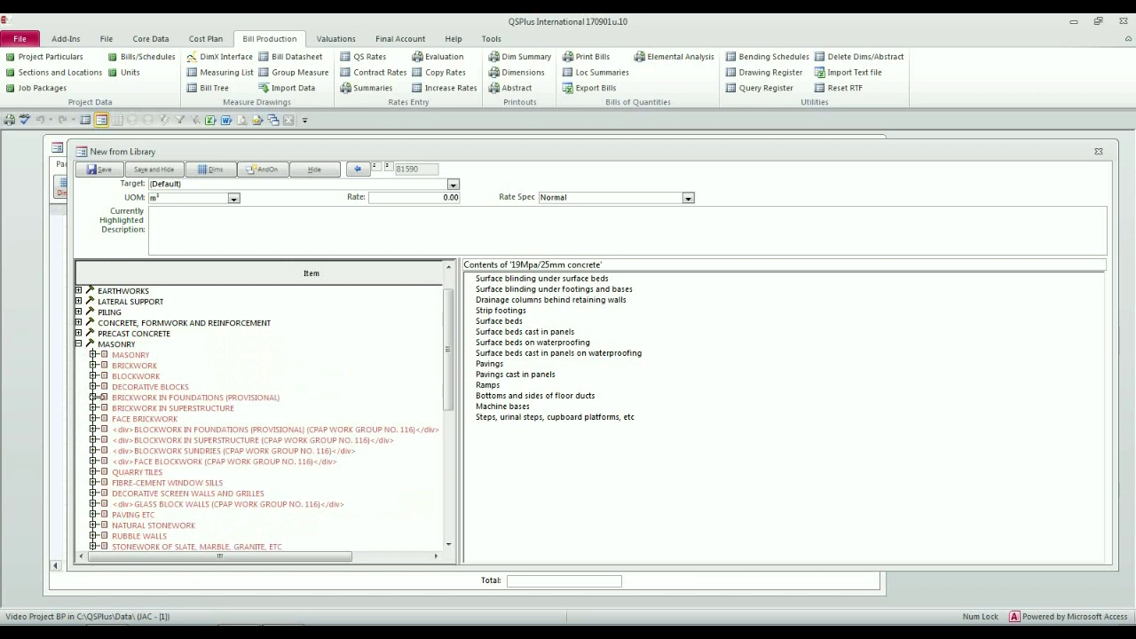
left_click(93, 397)
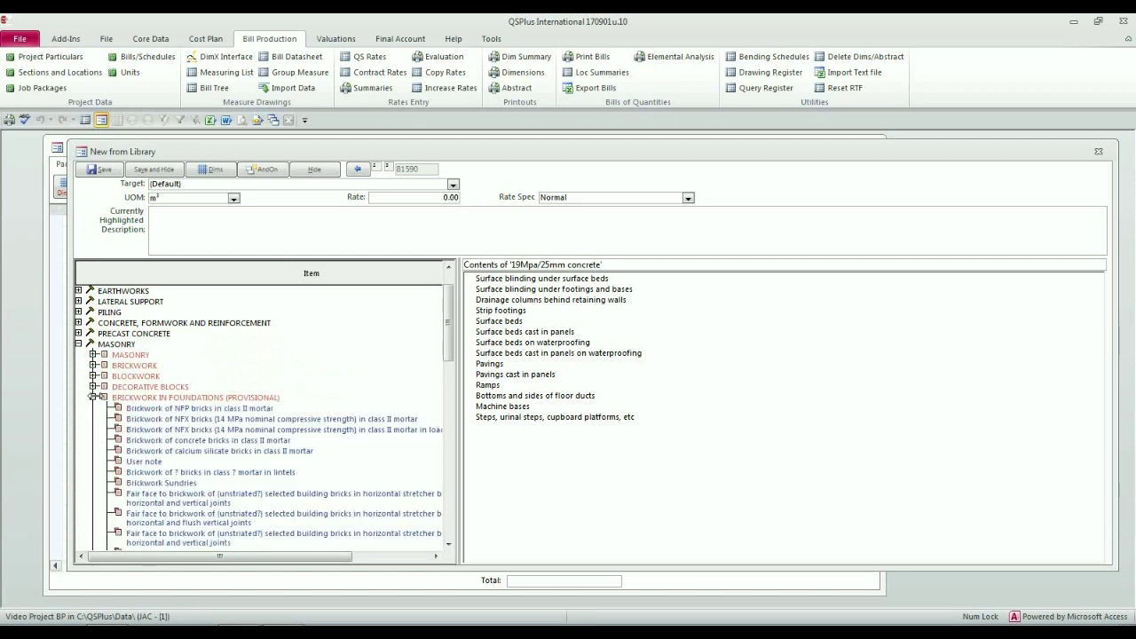
left_click(204, 433)
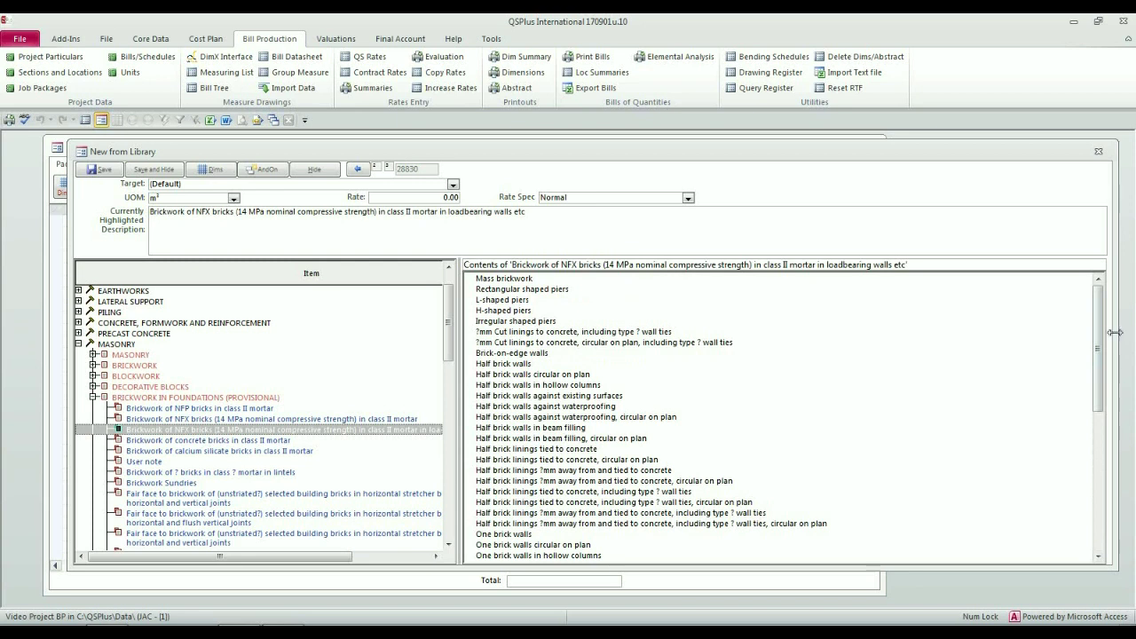
Select the "?mm Hollow walls of one half brick and one one brick skins, including type ? wall ties" item.
left_click_drag(1100, 330, 1102, 422)
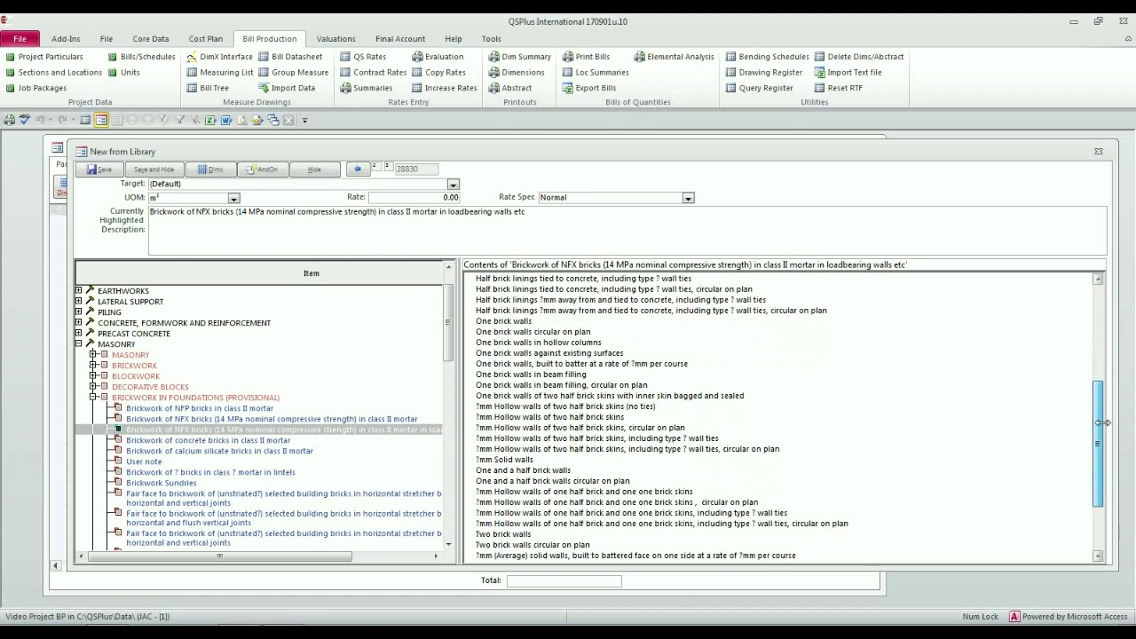
left_click_drag(1103, 423, 1042, 505)
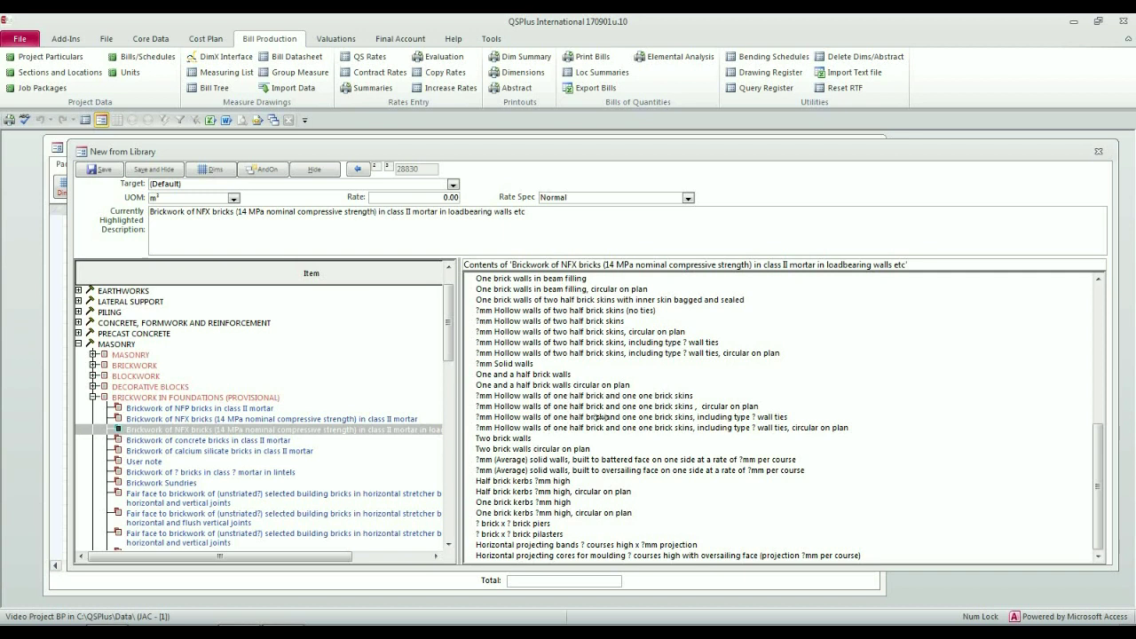
left_click(600, 417)
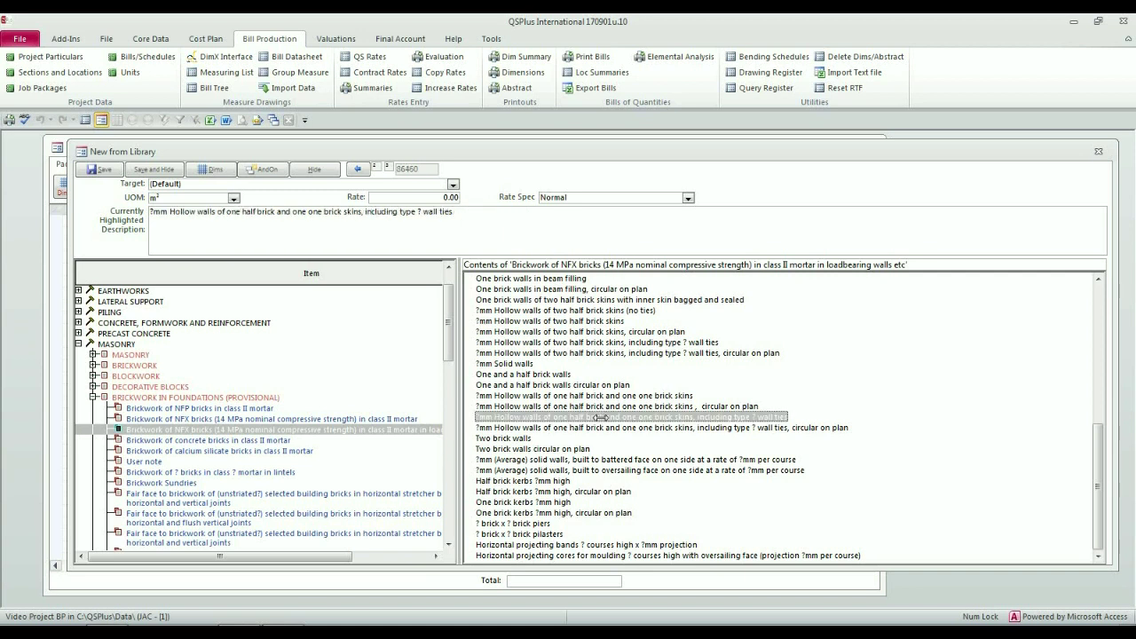
Fill in the hollow wall item's placeholders as 280mm with type A wall ties, add it to the bill and hide the library.
left_click(153, 213)
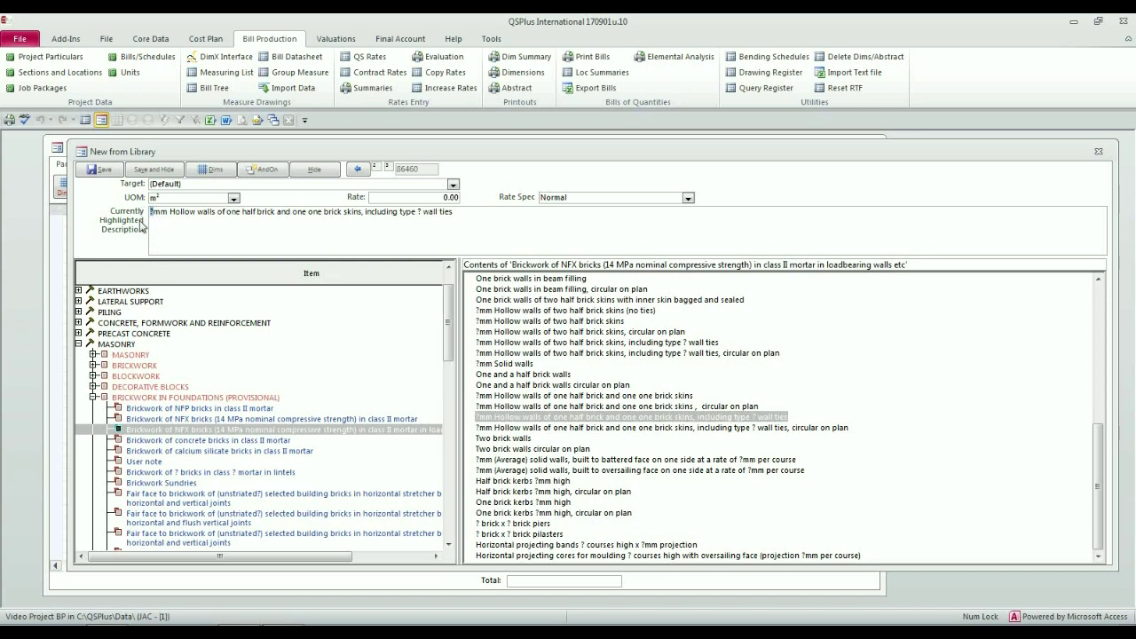
key("Delete")
type("280")
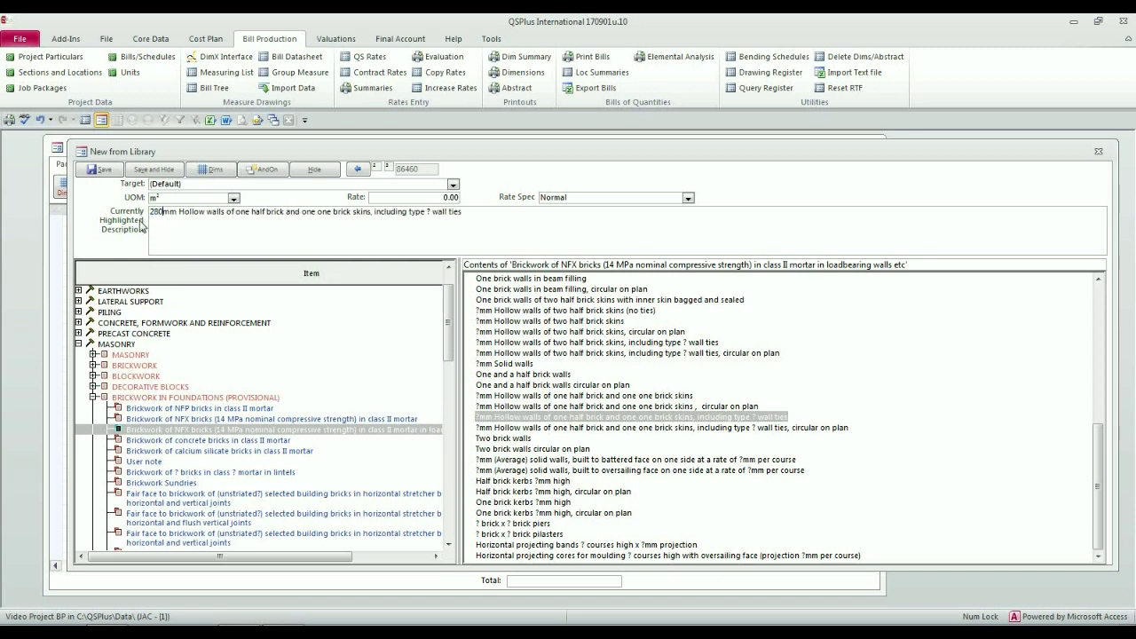
left_click(427, 212)
key("Delete")
type("A")
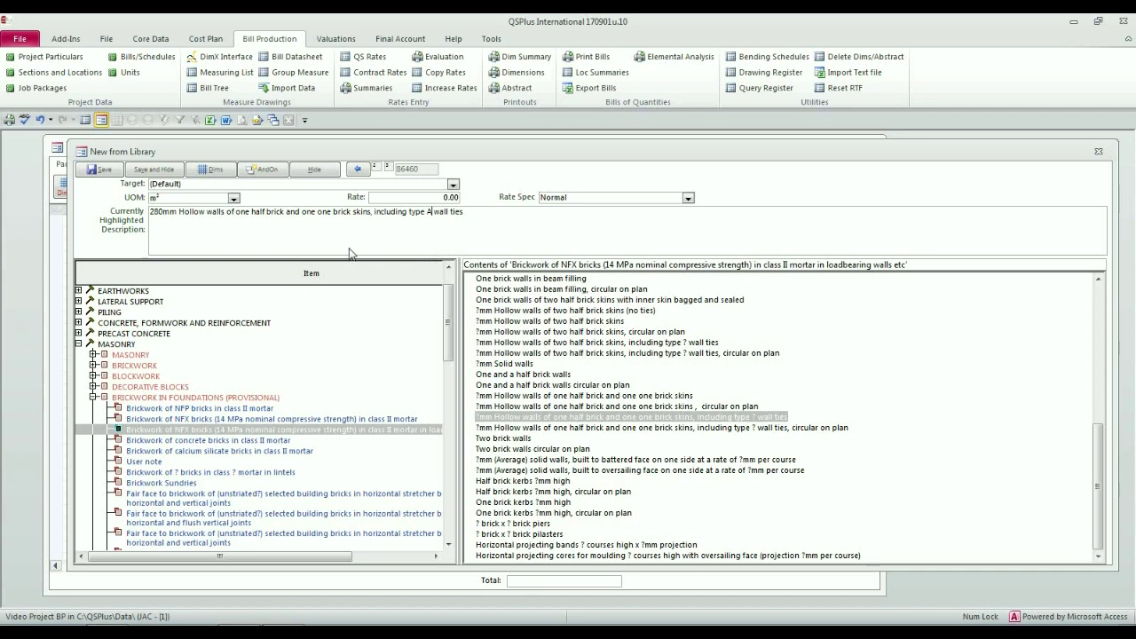
left_click(164, 173)
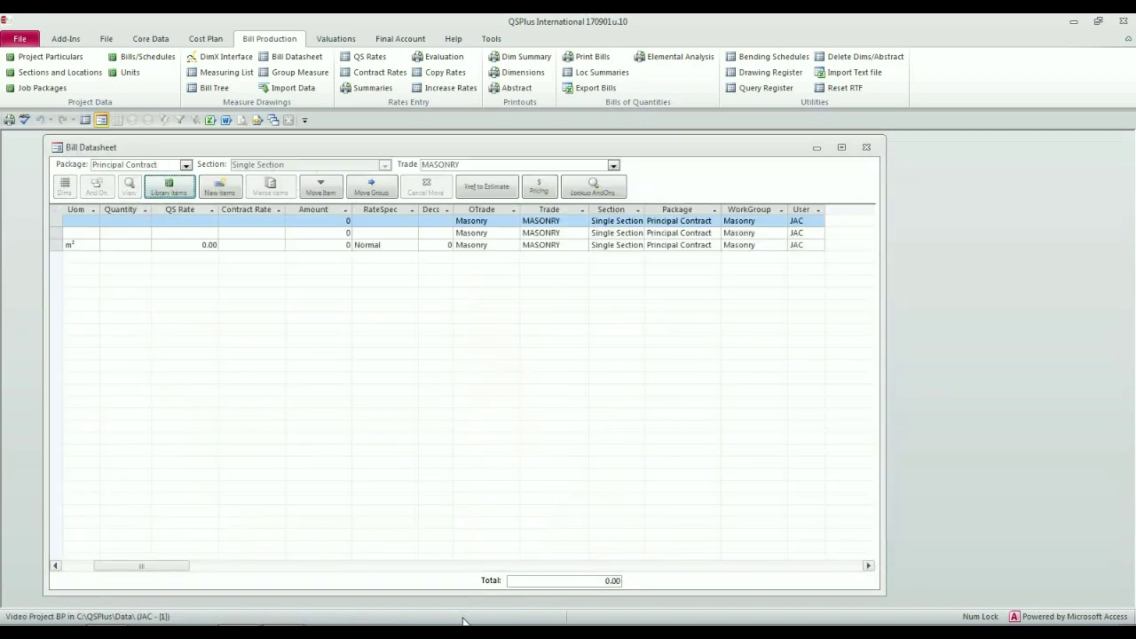
Show the bill datasheet's item descriptions for all trades.
left_click_drag(175, 566, 140, 567)
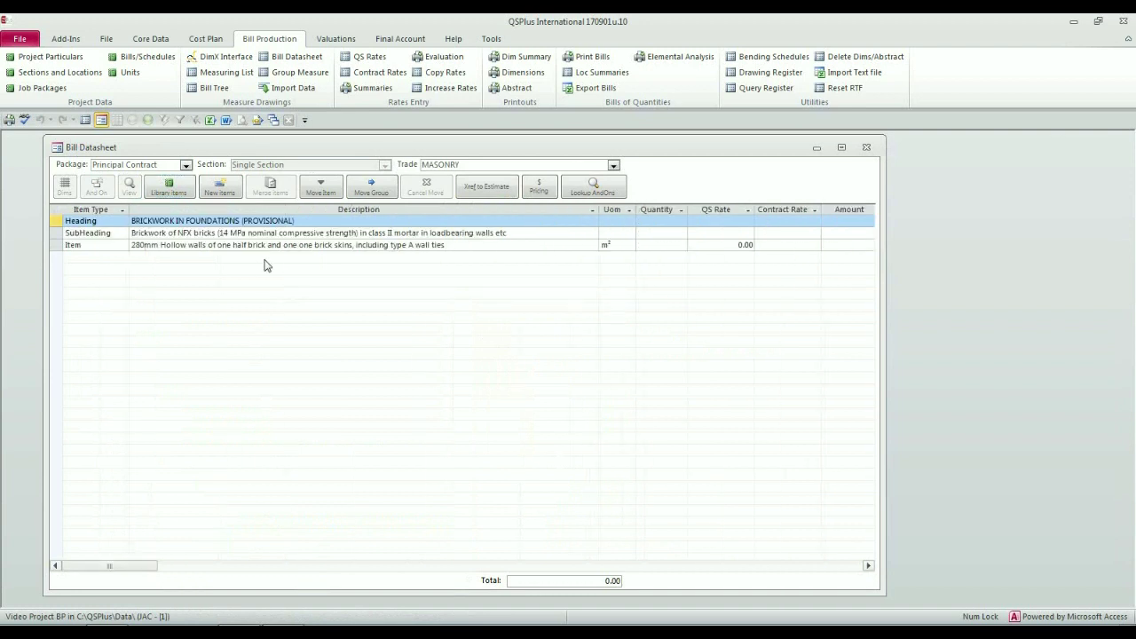
left_click(614, 167)
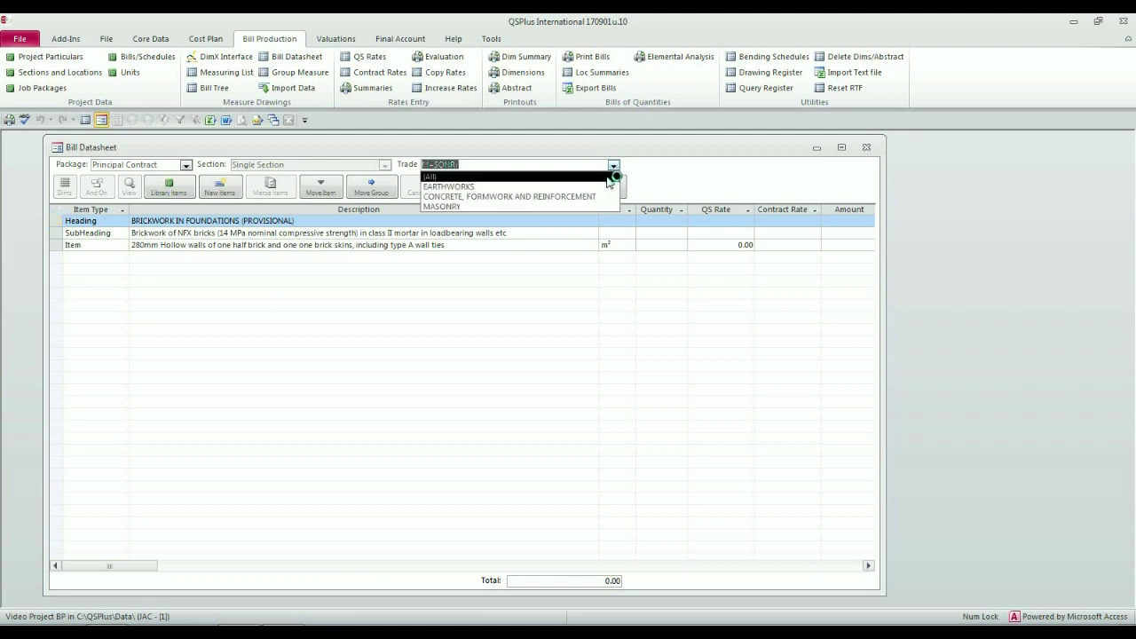
left_click(609, 180)
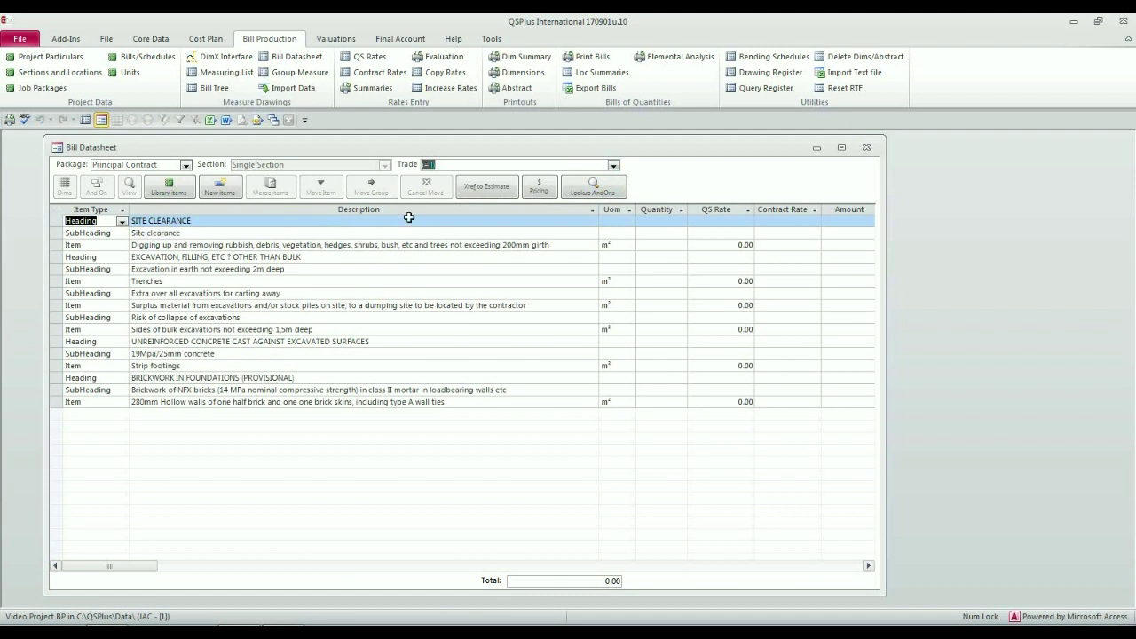
left_click(463, 165)
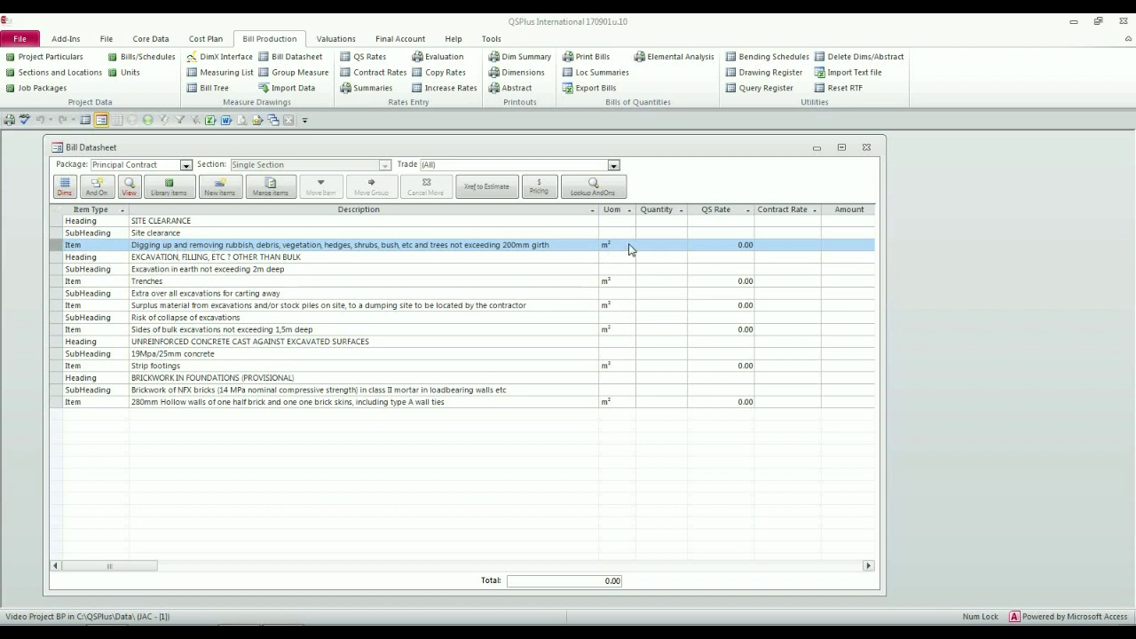
Open the dimensions of the site clearance item for digging up and removing rubbish and enter 40 by 40.
left_click(56, 247)
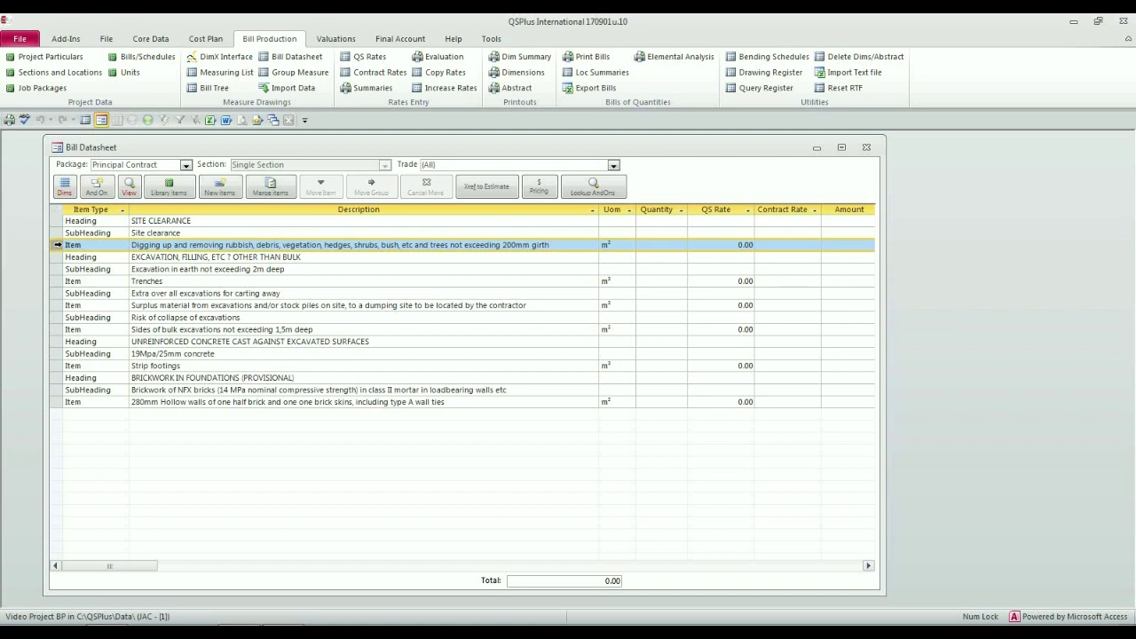
double_click(59, 246)
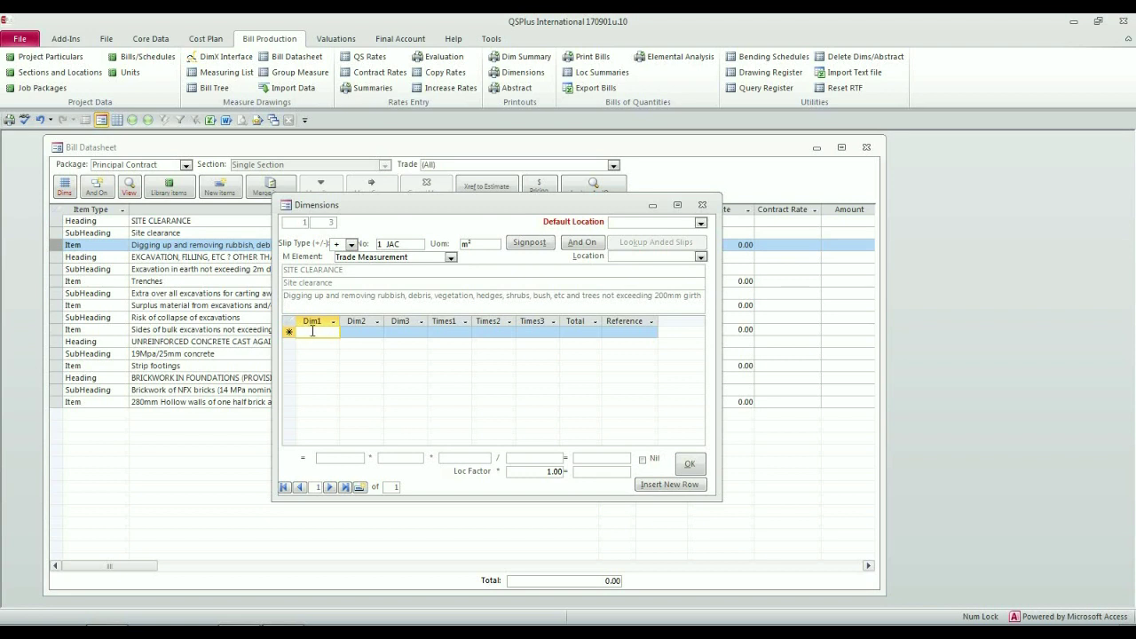
type("40")
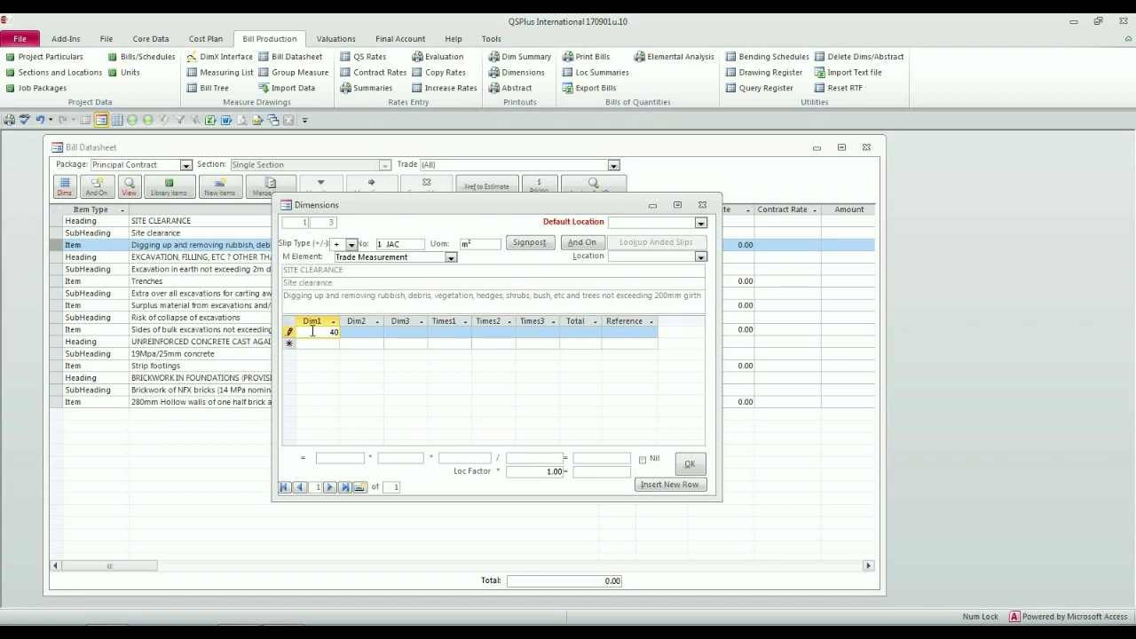
key("Tab")
type("40")
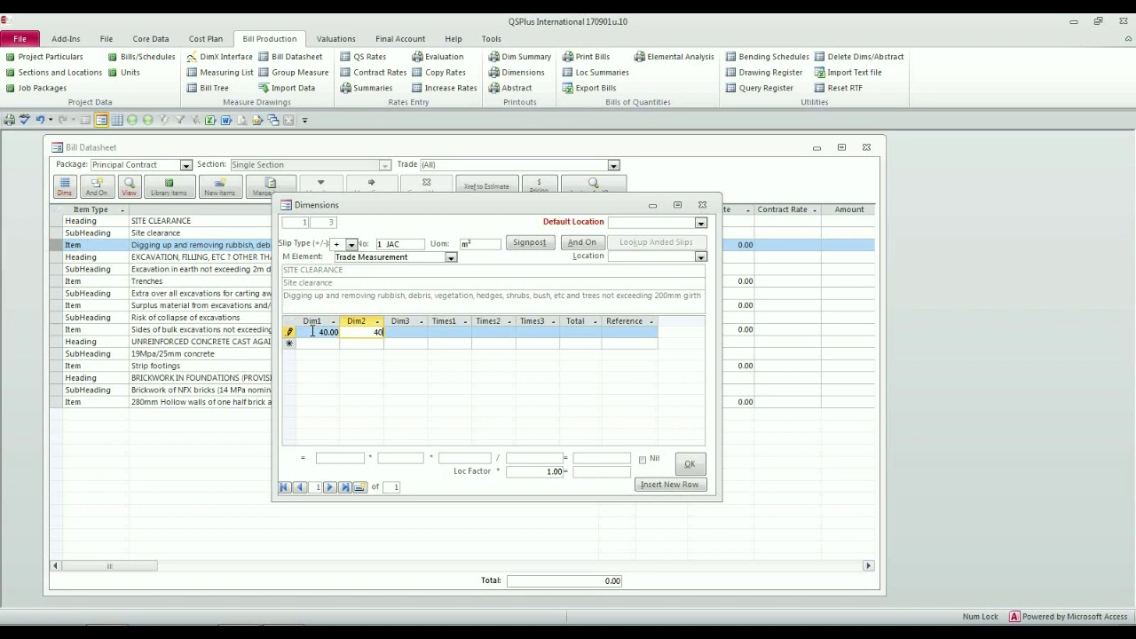
key("Tab")
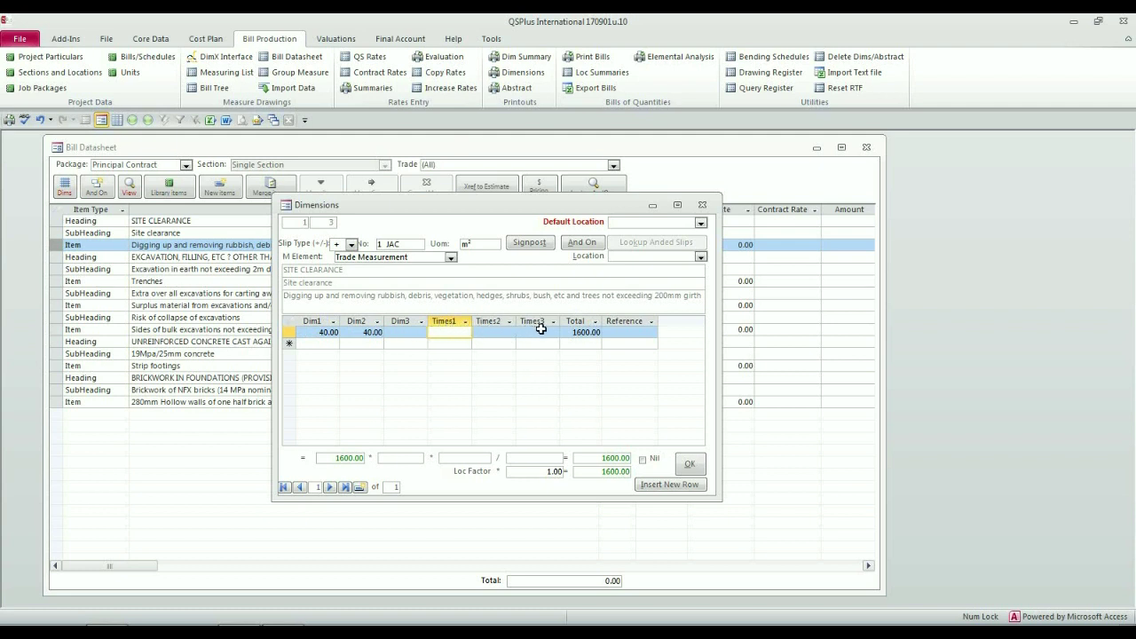
Reference the dimension row as "site area", set the location to Item Location and accept the dimensions.
left_click(618, 332)
type("site area")
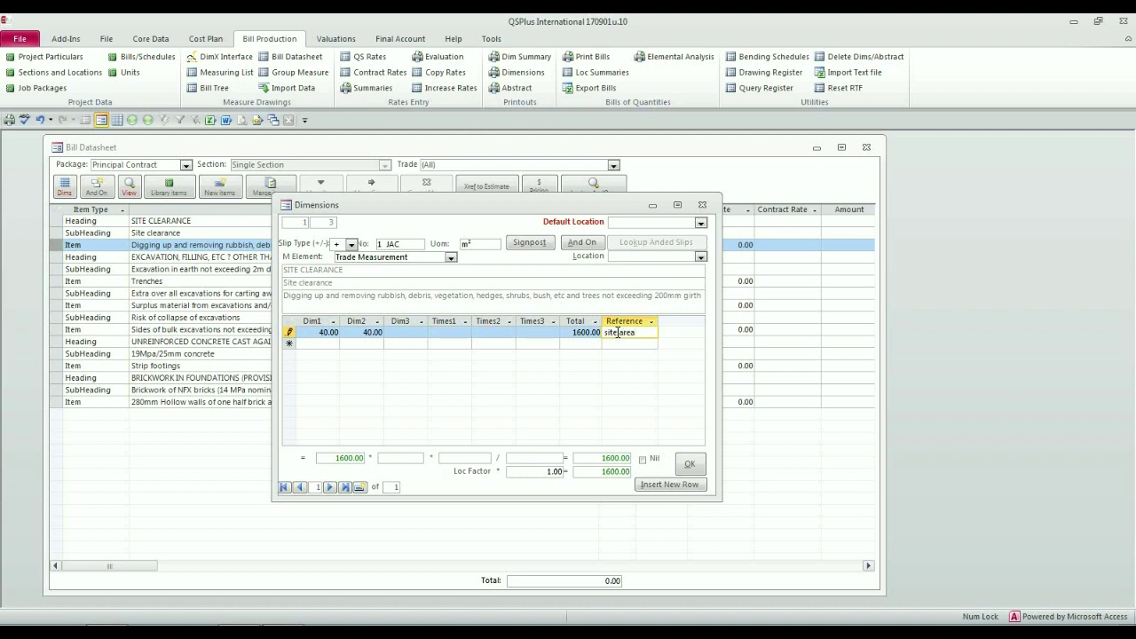
key("Return")
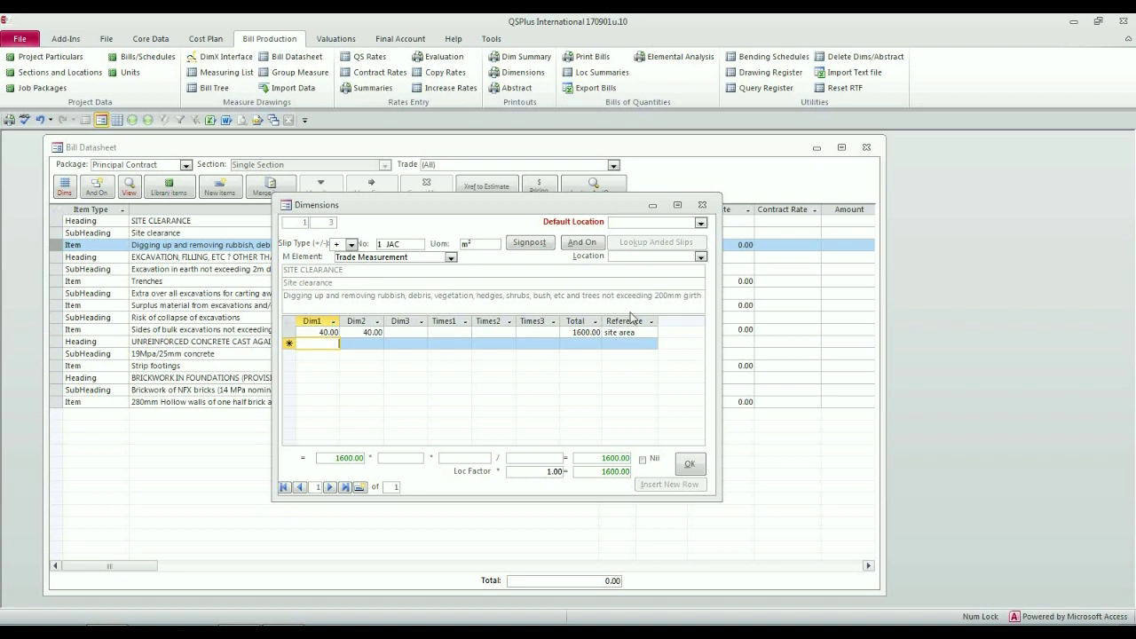
left_click(700, 258)
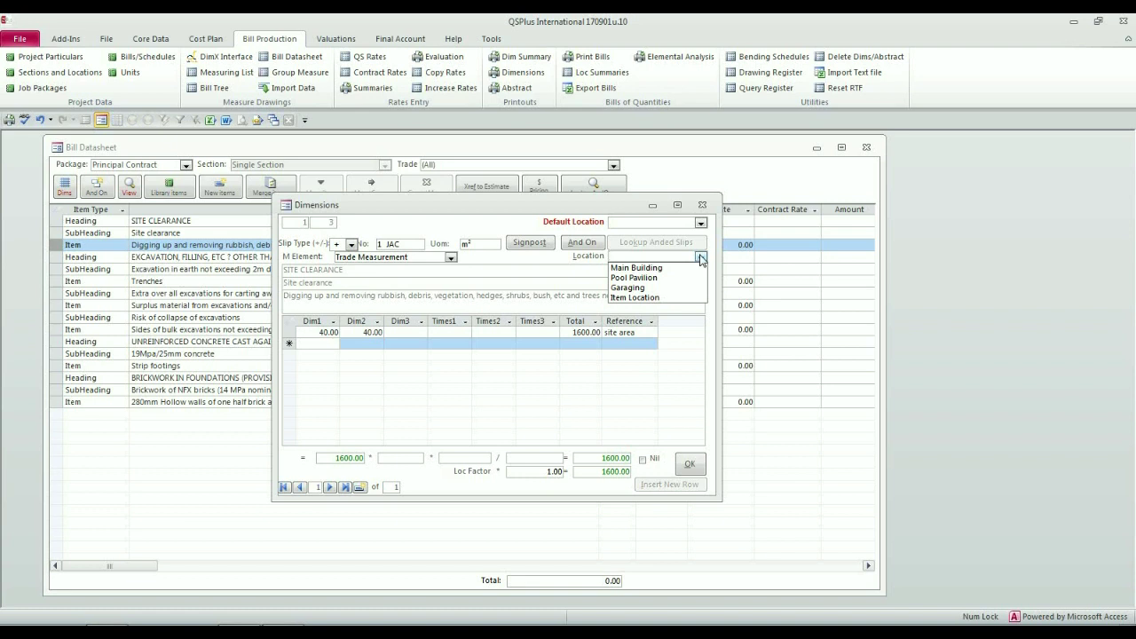
left_click(685, 298)
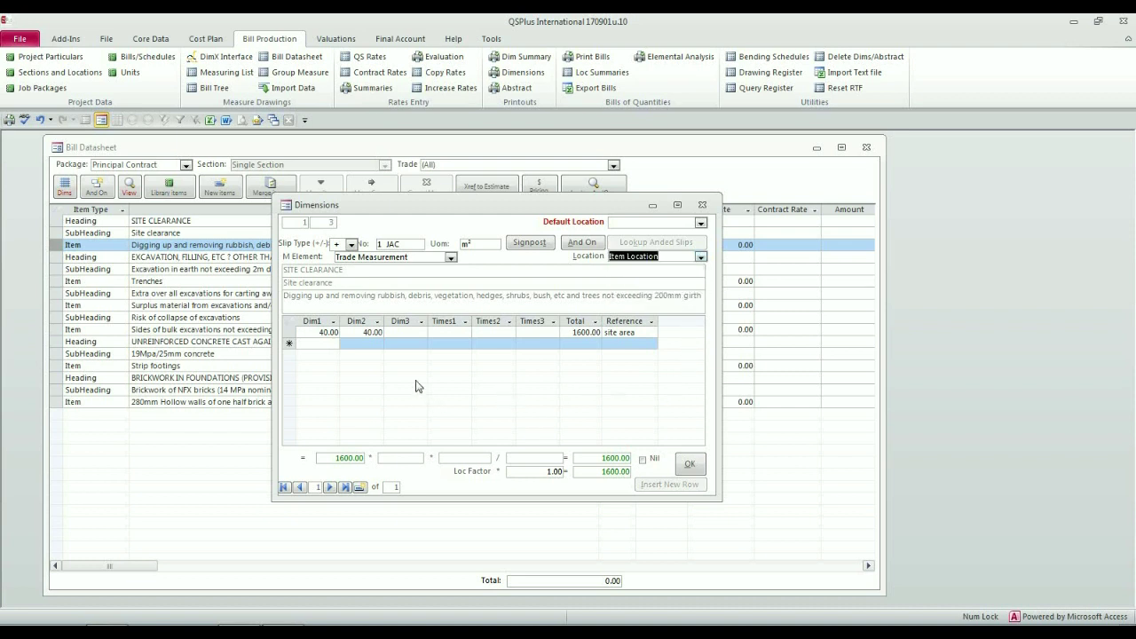
left_click(691, 465)
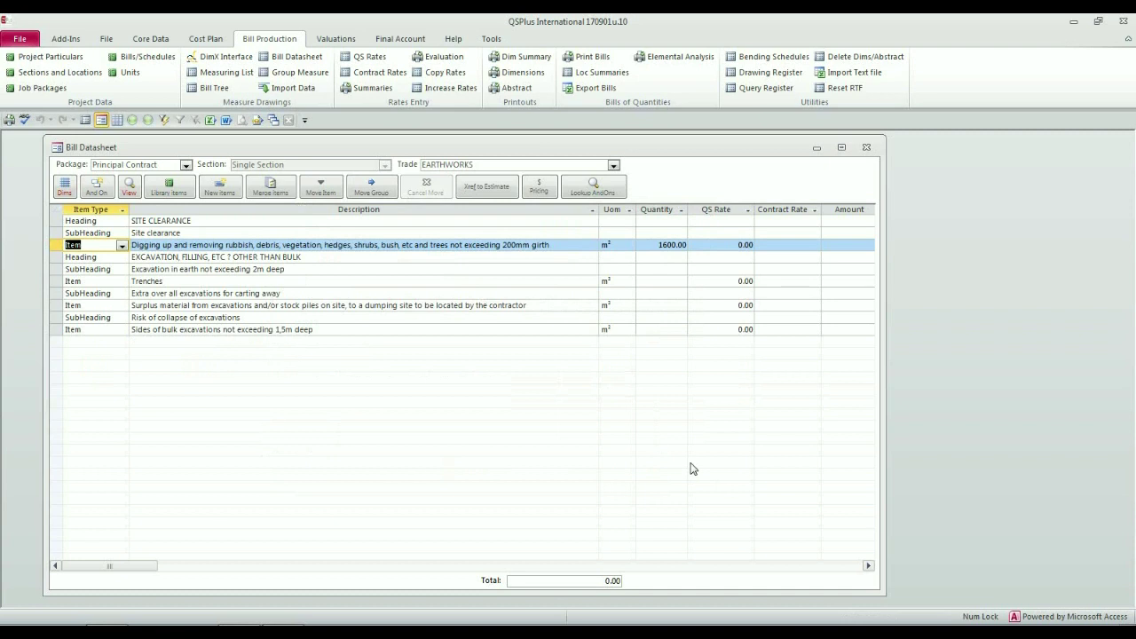
Set the QS rate of the digging up and removing rubbish item to 150.00 and widen the datasheet to show the full Amount column.
left_click(654, 246)
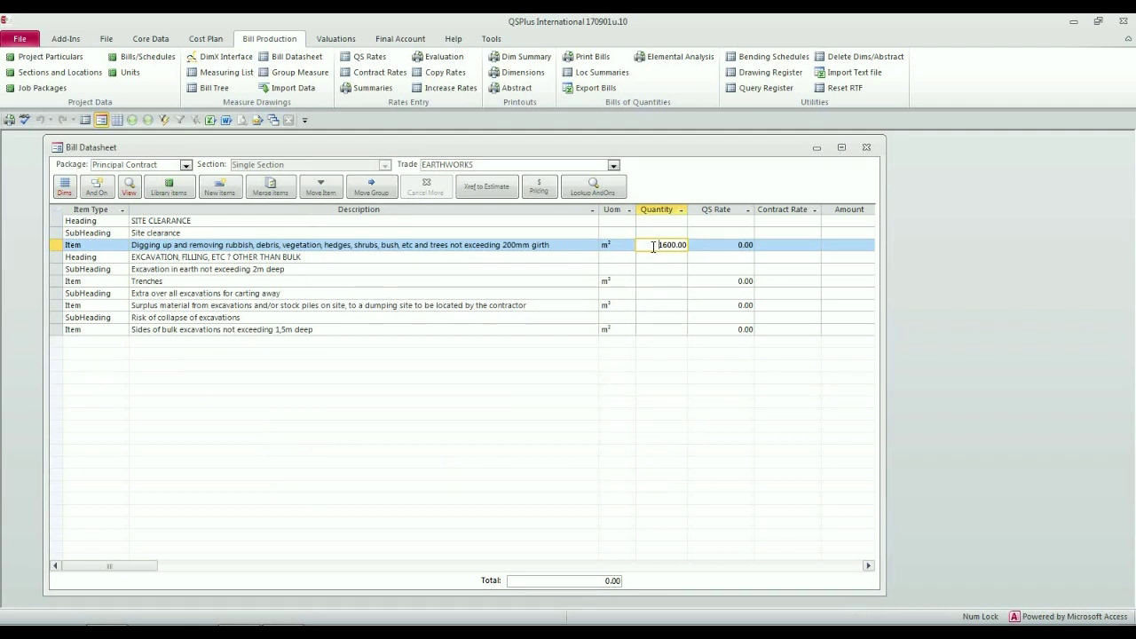
left_click(476, 468)
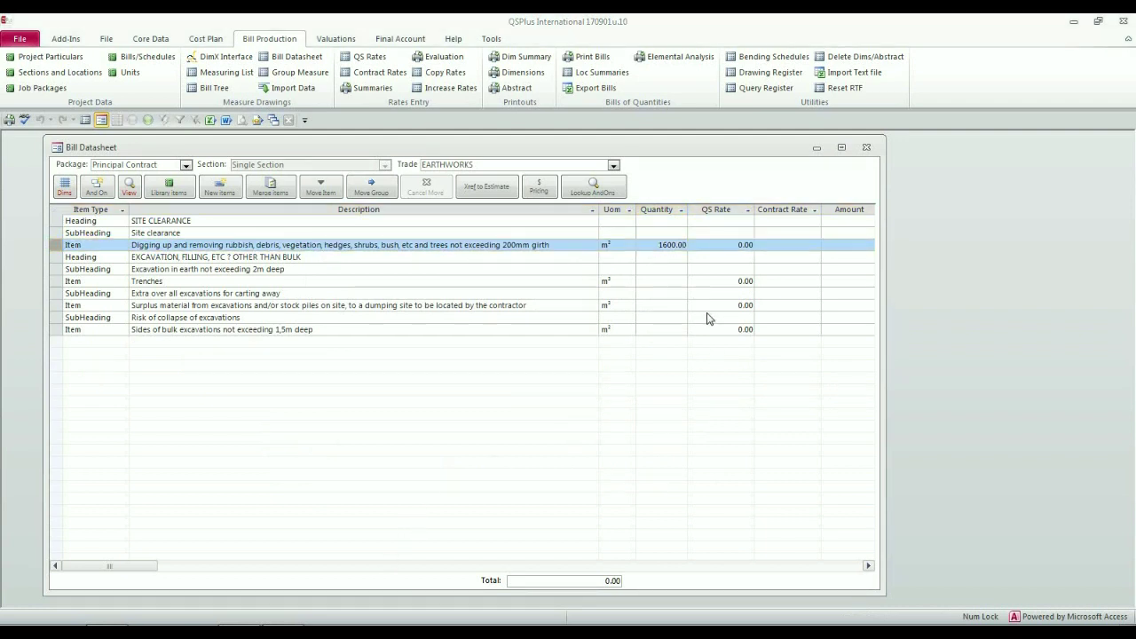
left_click(725, 245)
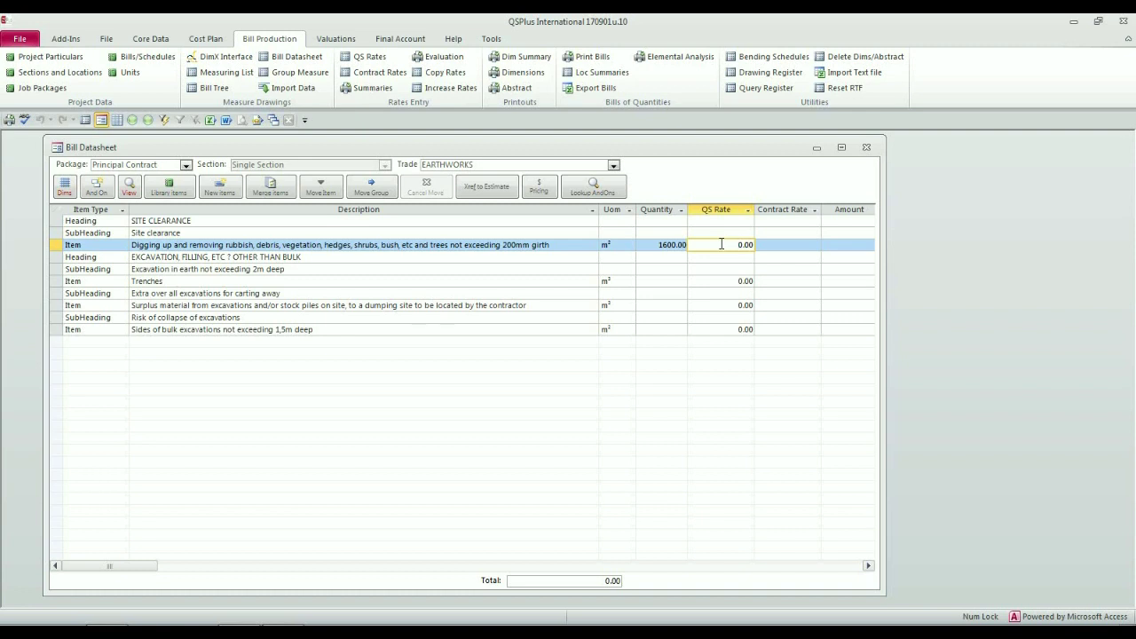
type("15")
key("Down")
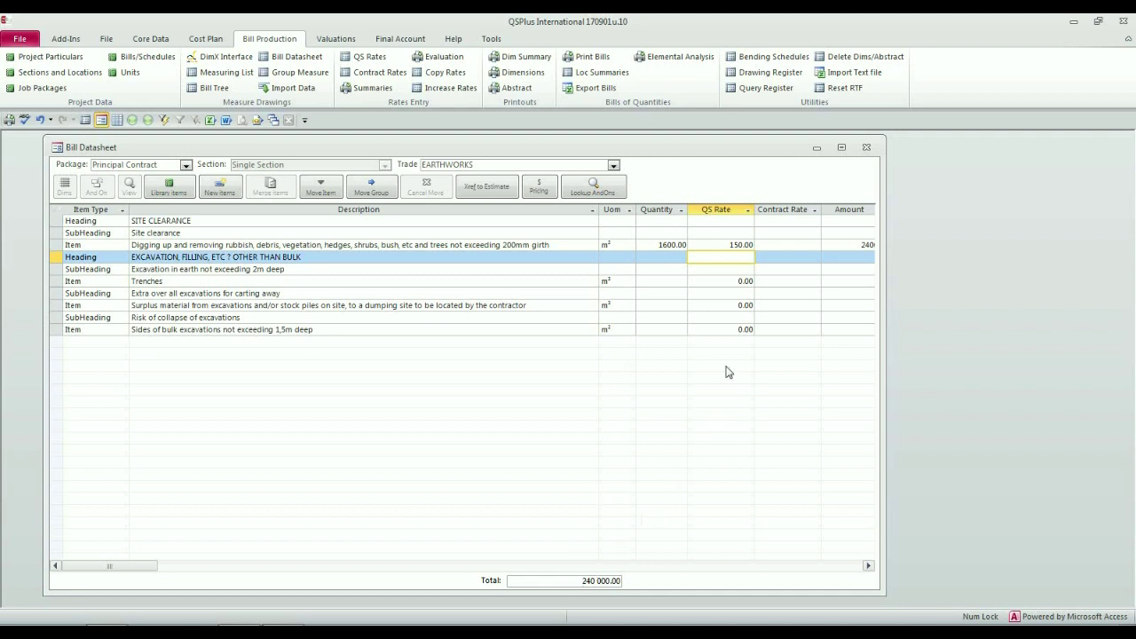
left_click_drag(884, 247, 968, 235)
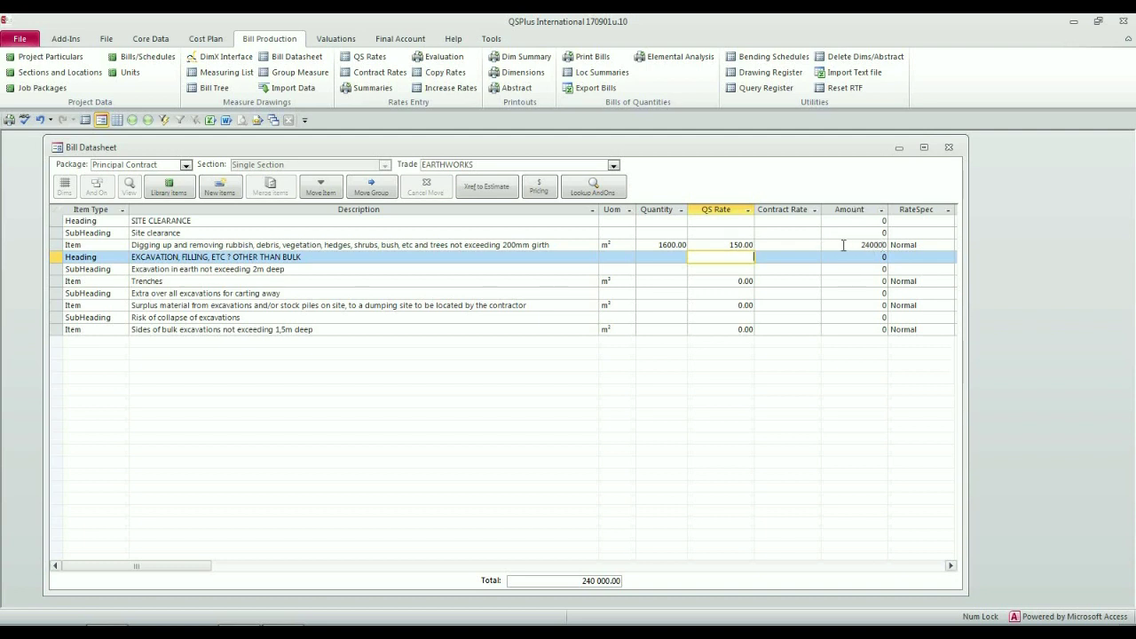
Review the earthworks items and filter the bill by Concrete, Formwork and Reinforcement, followed by Masonry.
left_click(54, 244)
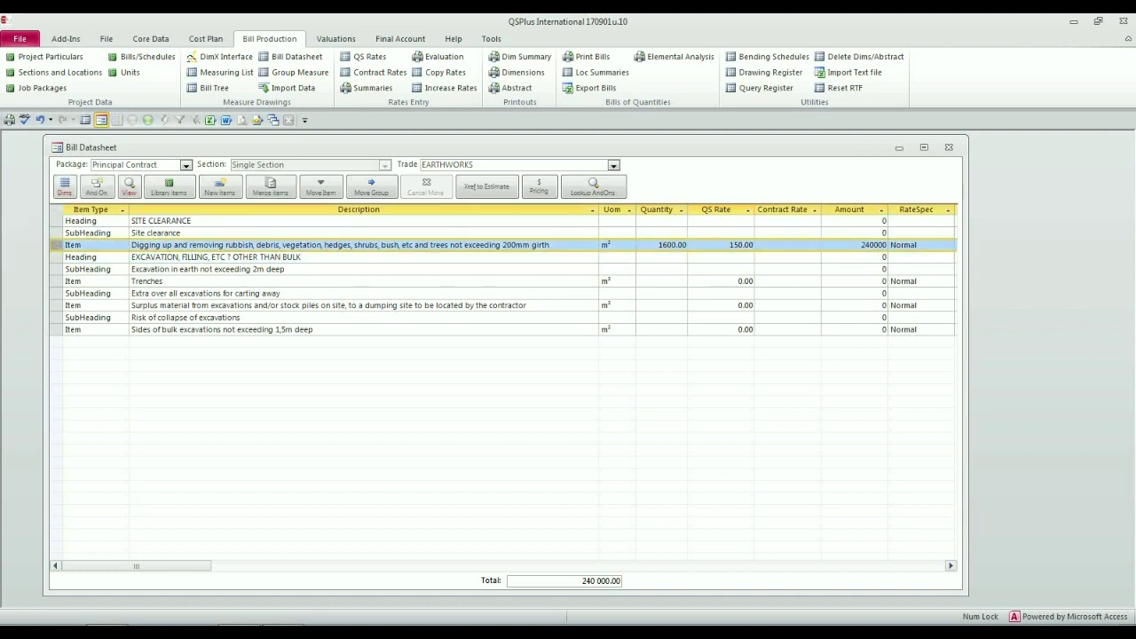
left_click(356, 281)
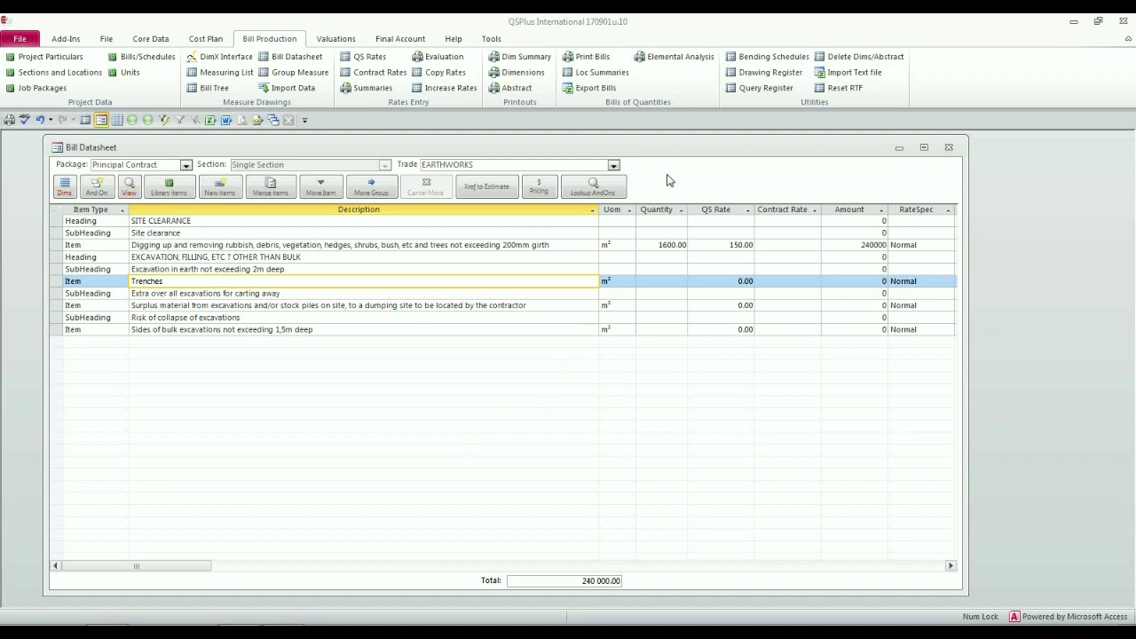
left_click(613, 166)
left_click(586, 192)
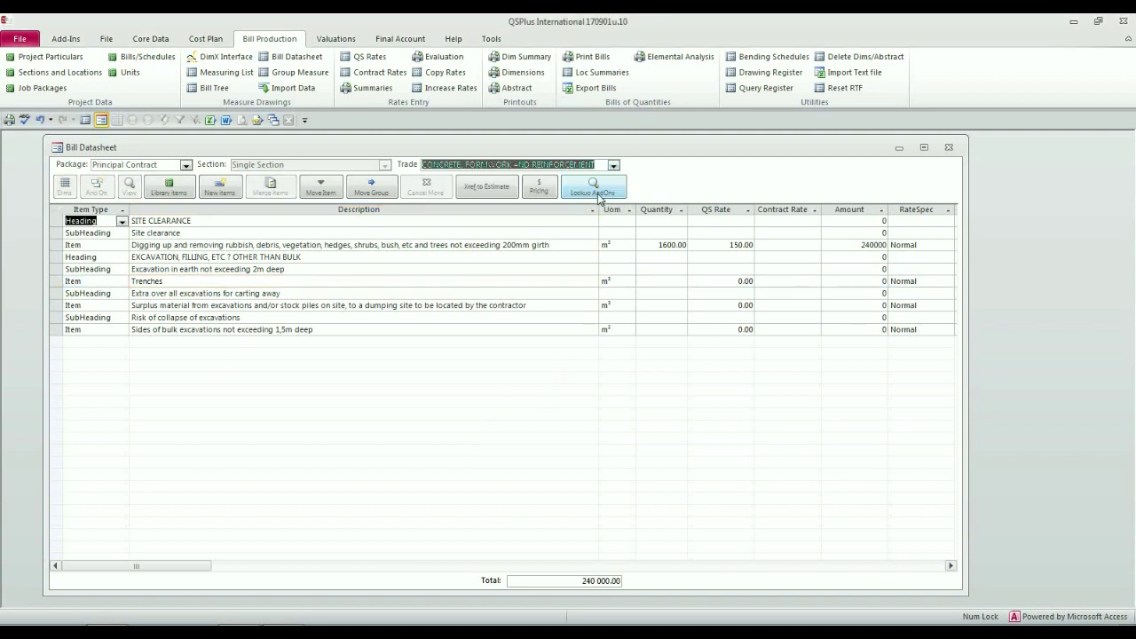
left_click(612, 165)
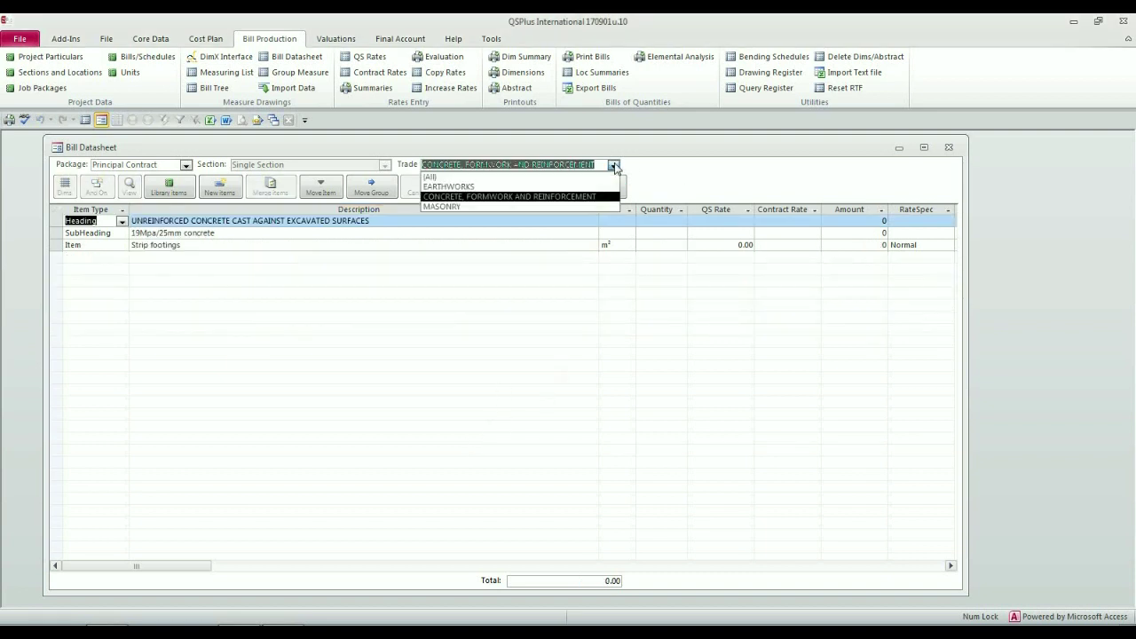
left_click(587, 207)
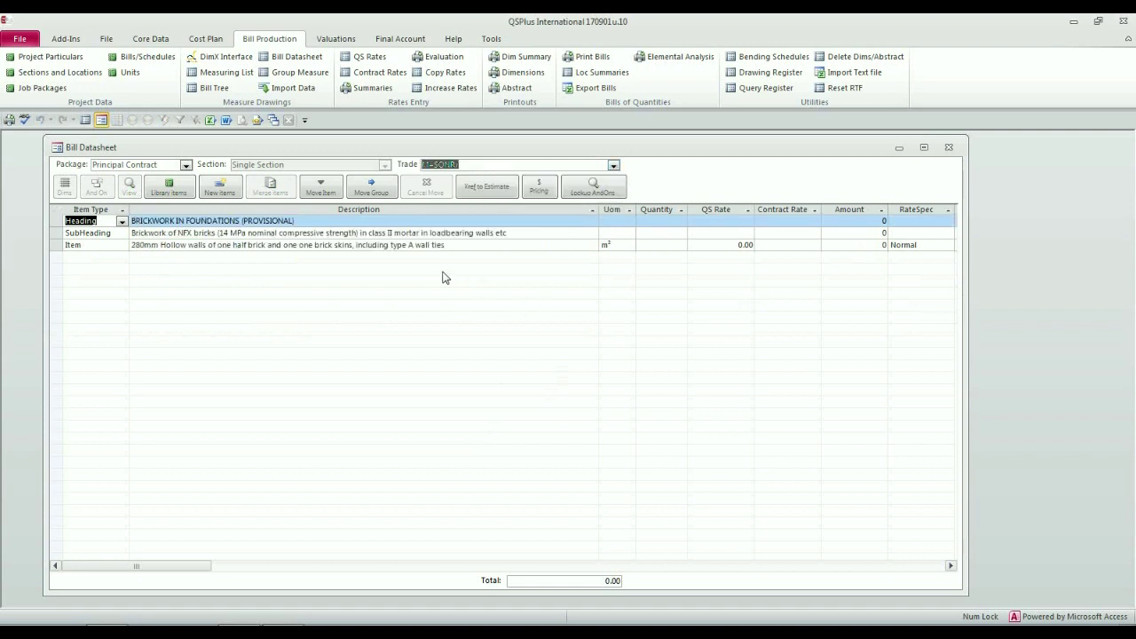
Filter the bill by Earthworks, open the dimensions of the Trenches item and enter 12.00 by 0.30 by 1.00.
left_click(613, 165)
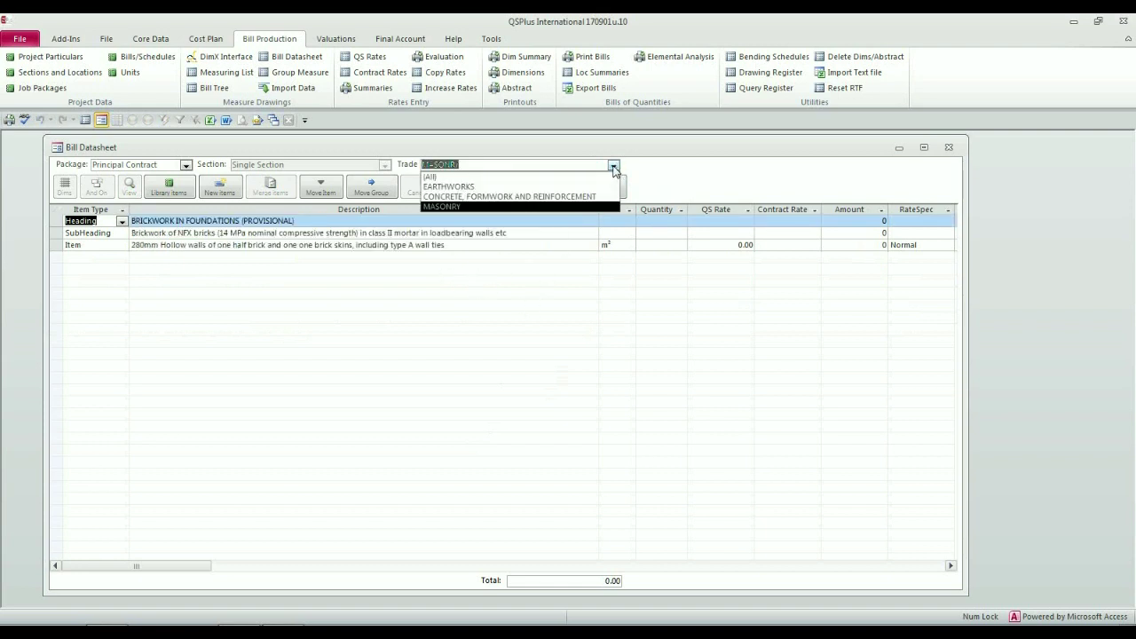
left_click(593, 187)
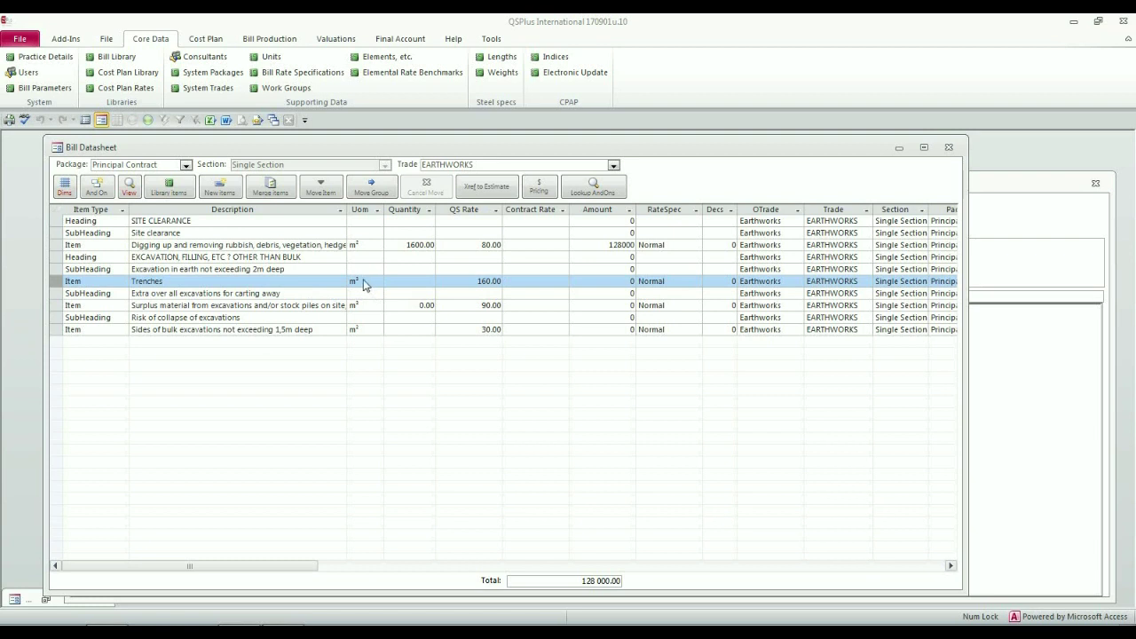
left_click(65, 188)
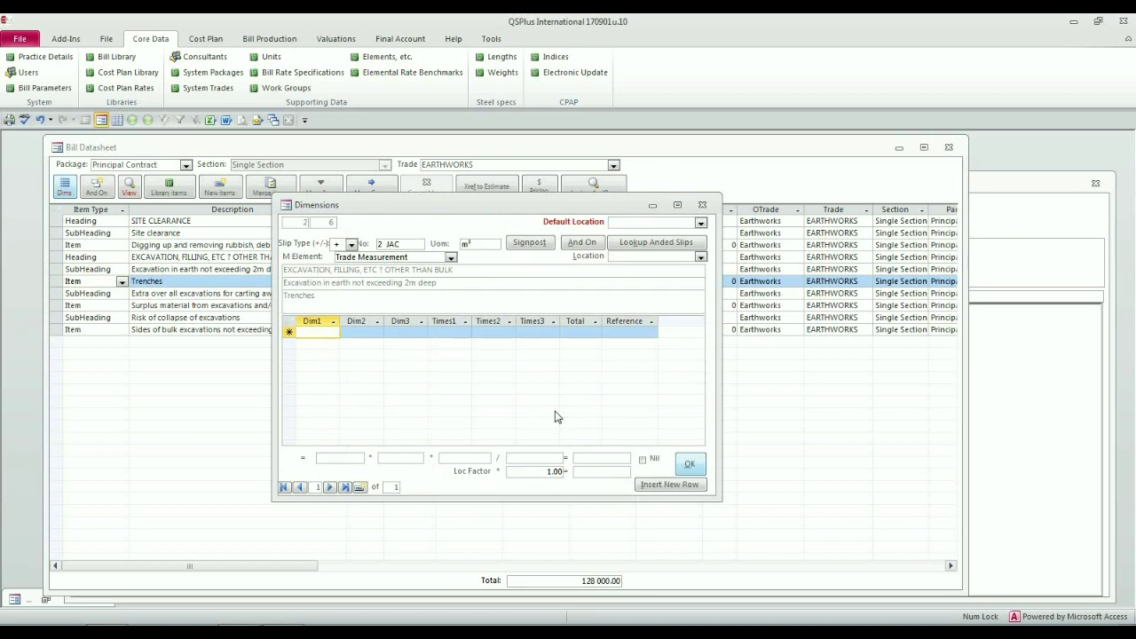
type("12")
key("Tab")
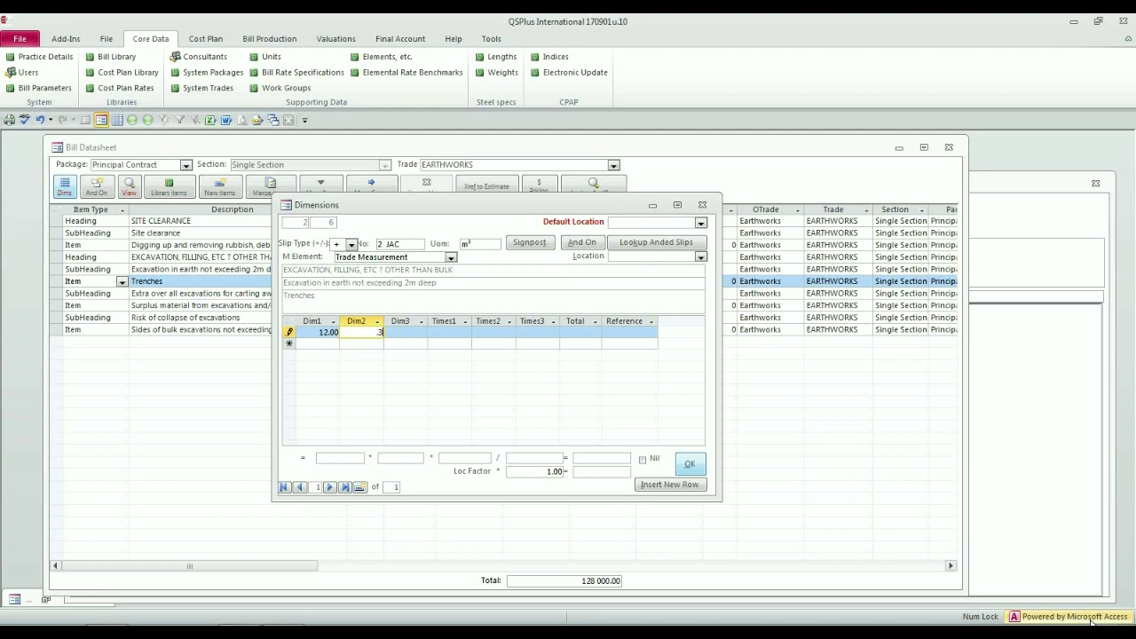
key("Tab")
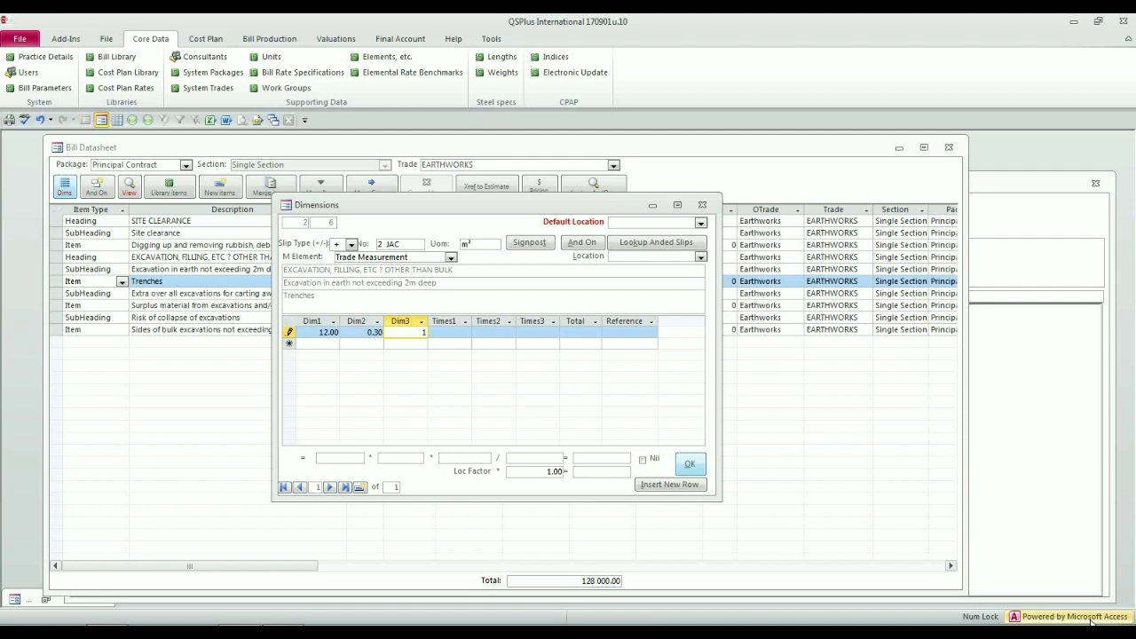
type("1")
key("Tab")
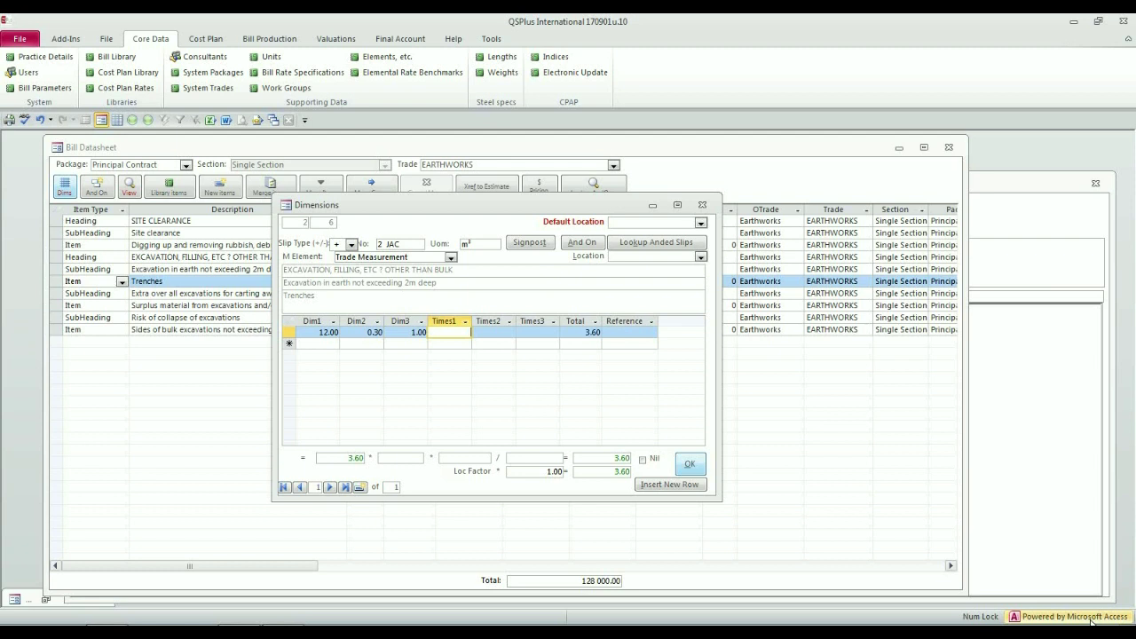
Multiply the 12.00 trench dimension row by 2.00 and complete the row.
type("2")
key("Tab")
key("Tab")
key("Tab")
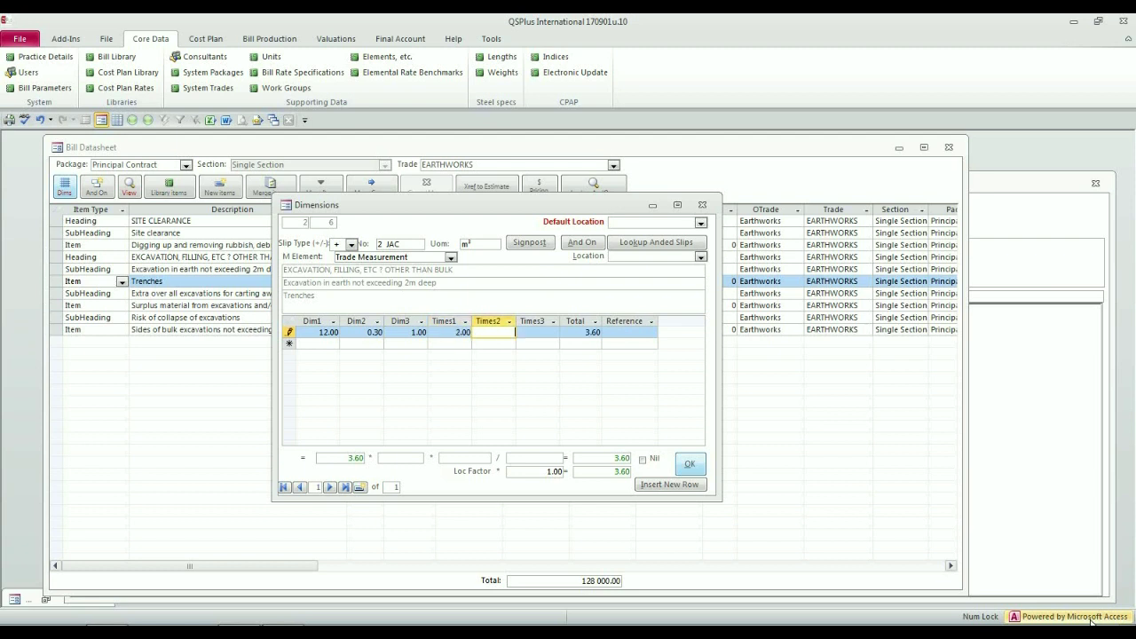
key("Tab")
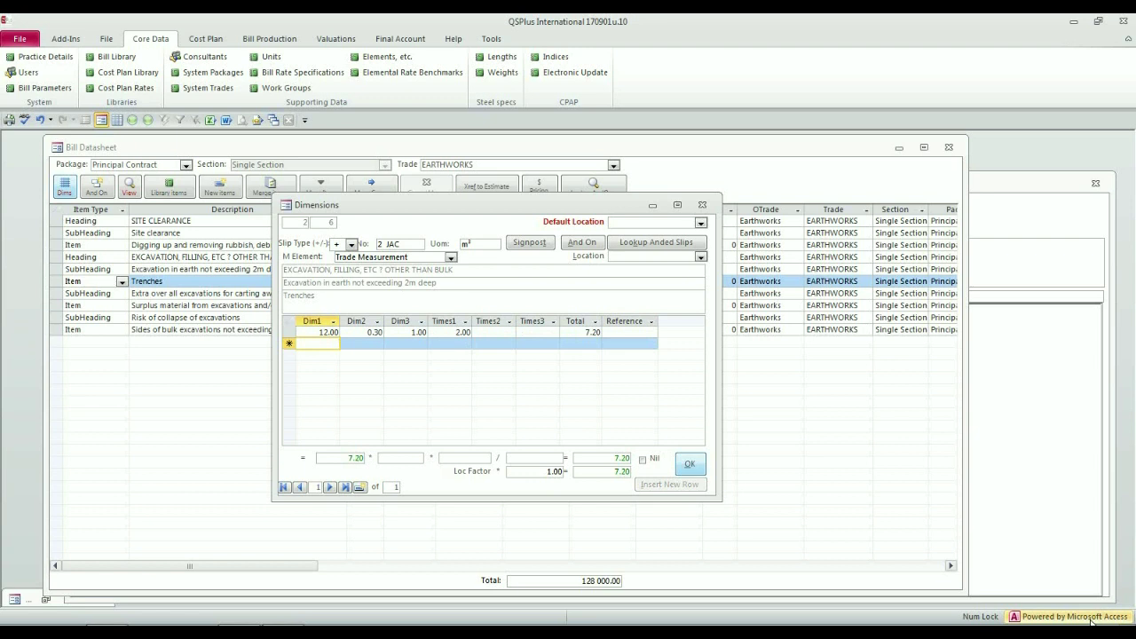
Add a second trench dimension row of 25.00 by 0.30 by 1.00, multiplied by 2.00.
type("25")
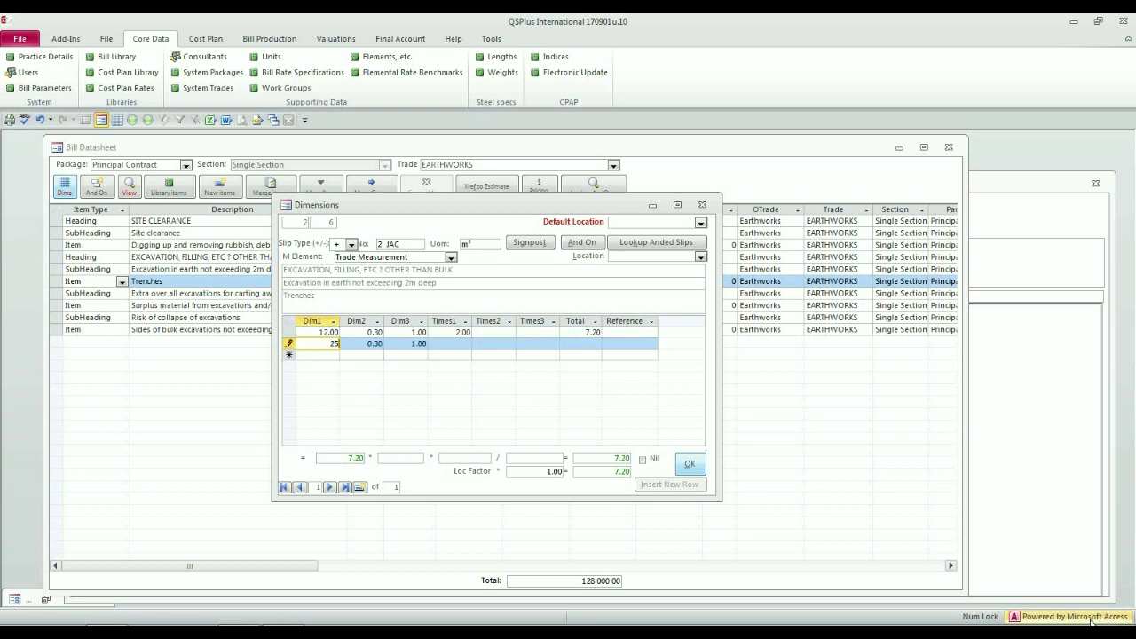
key("Tab")
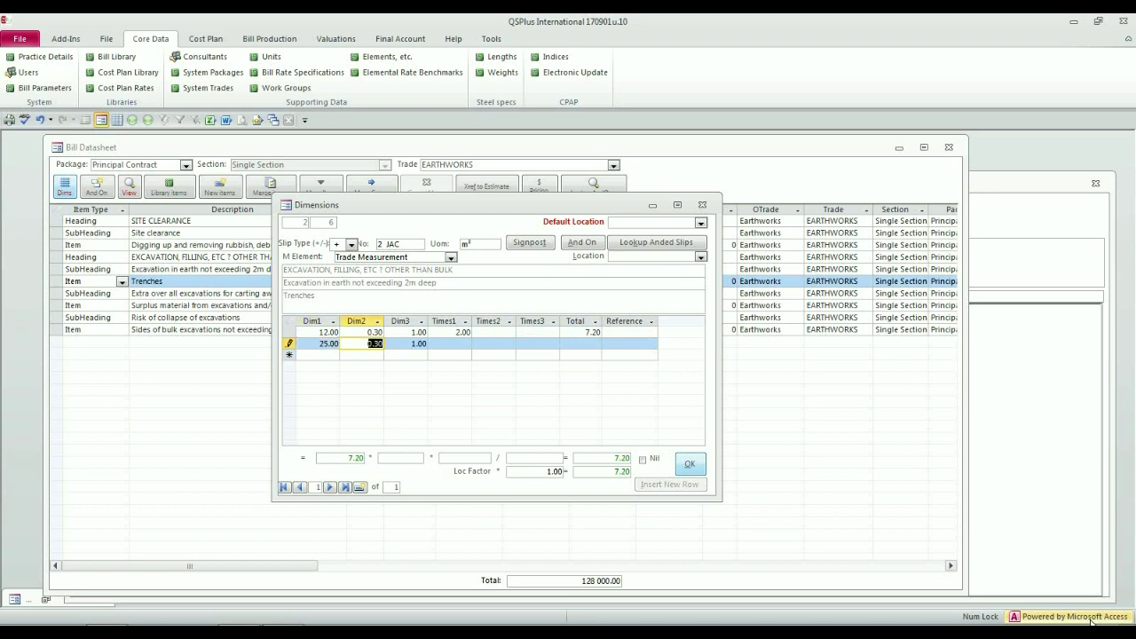
key("Tab")
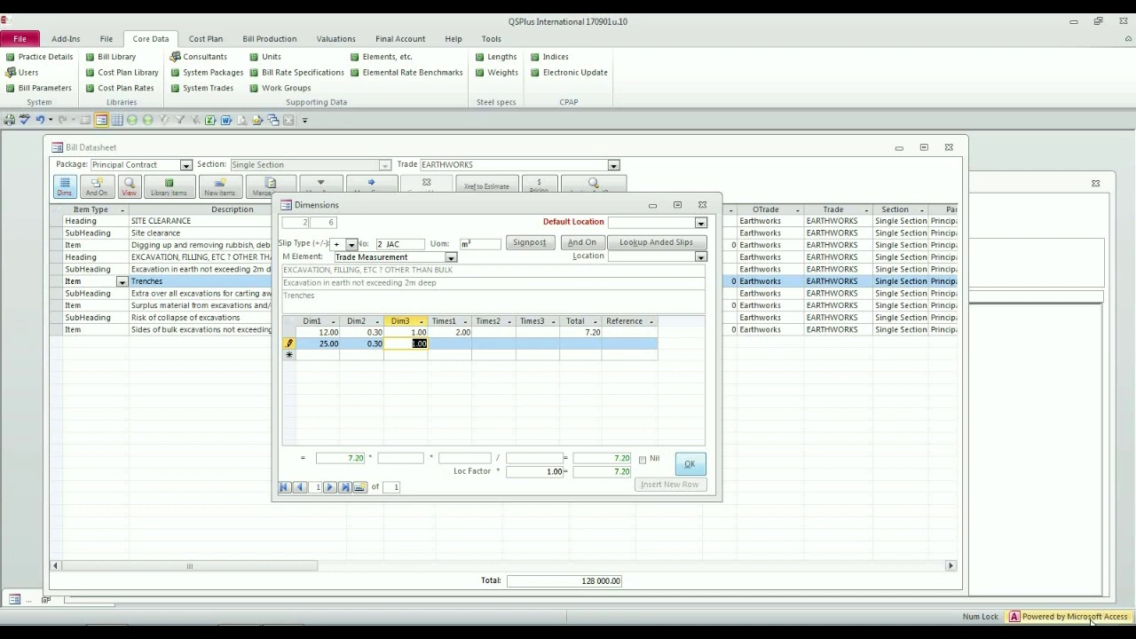
key("Tab")
key("Tab")
key("Tab")
key("Tab")
key("Tab")
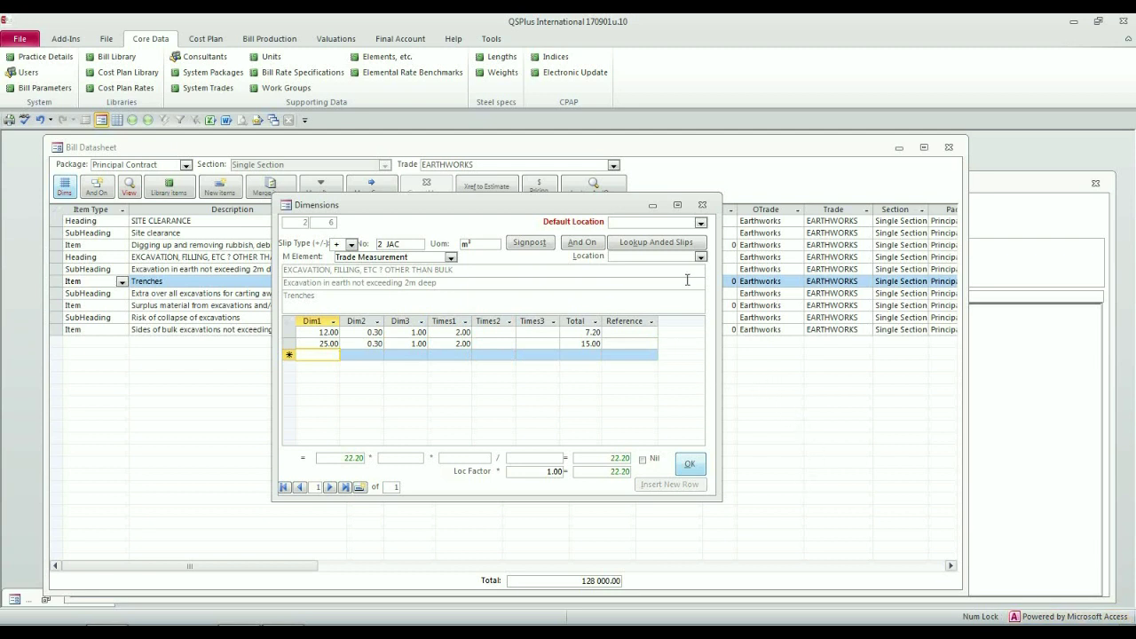
Set the location of the trench dimensions to Main Building and accept them.
left_click(701, 257)
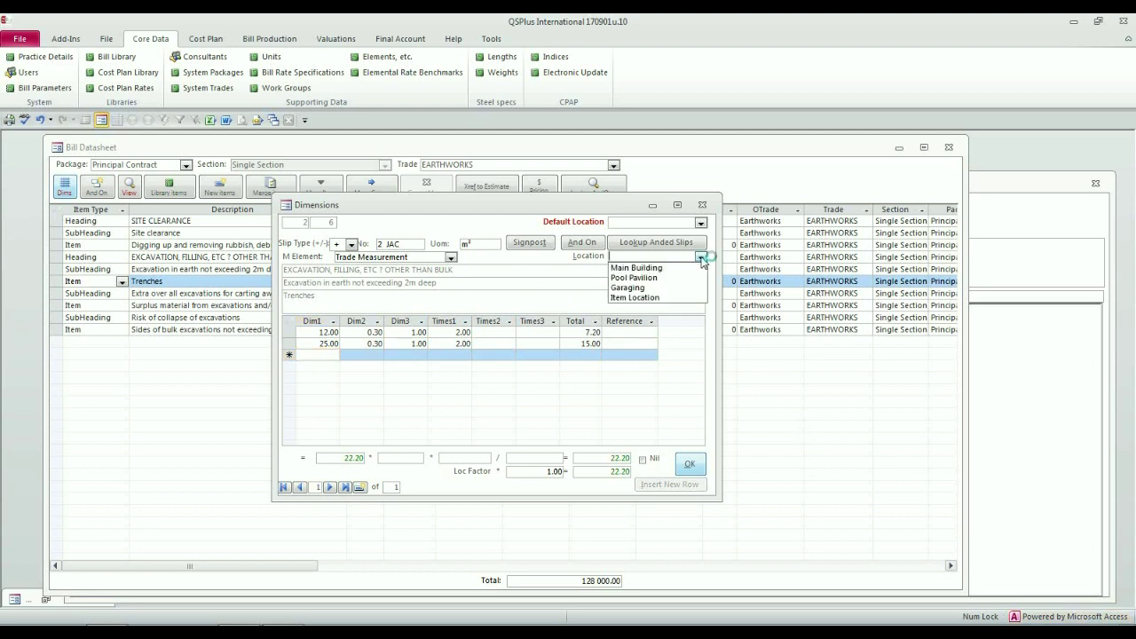
left_click(688, 267)
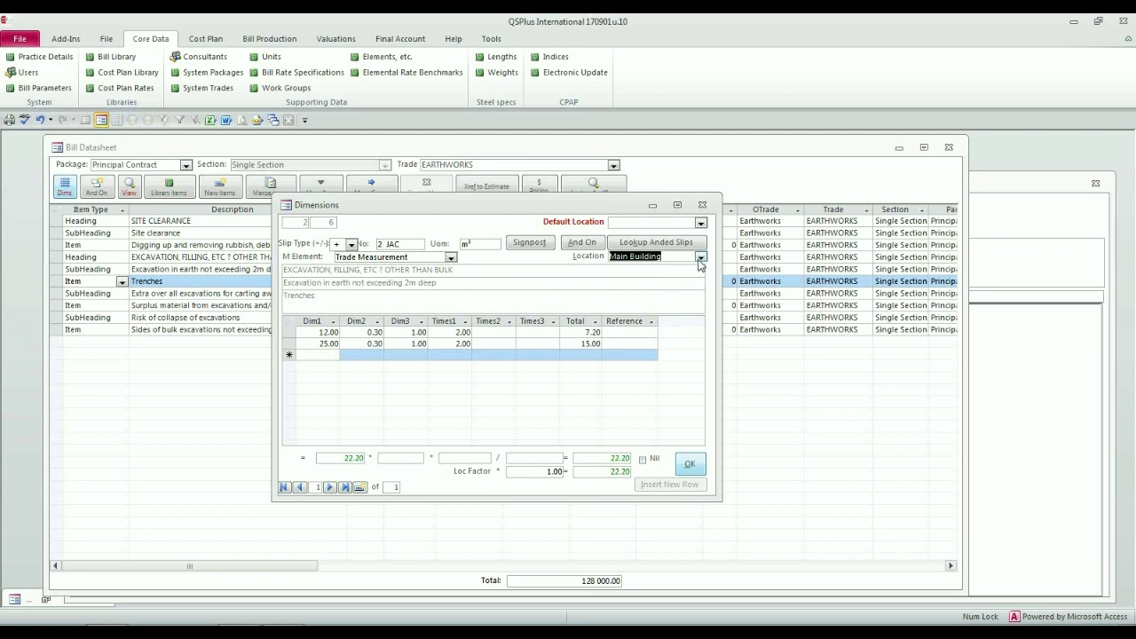
left_click(689, 467)
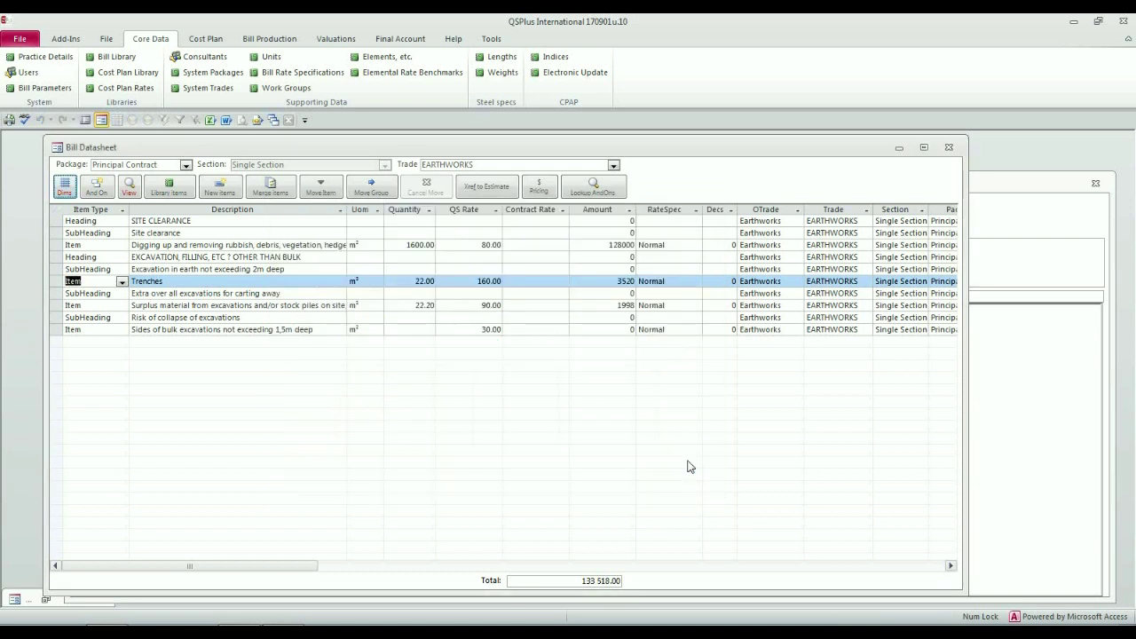
left_click(405, 281)
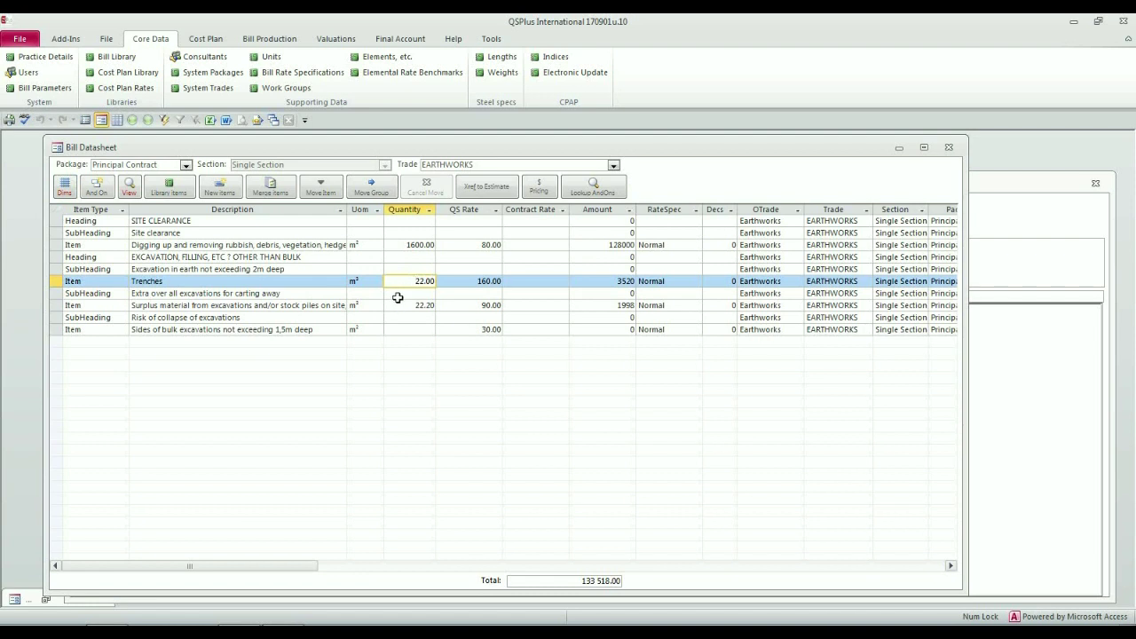
Clear the quantity of the surplus material item under carting away.
left_click(397, 305)
key("Delete")
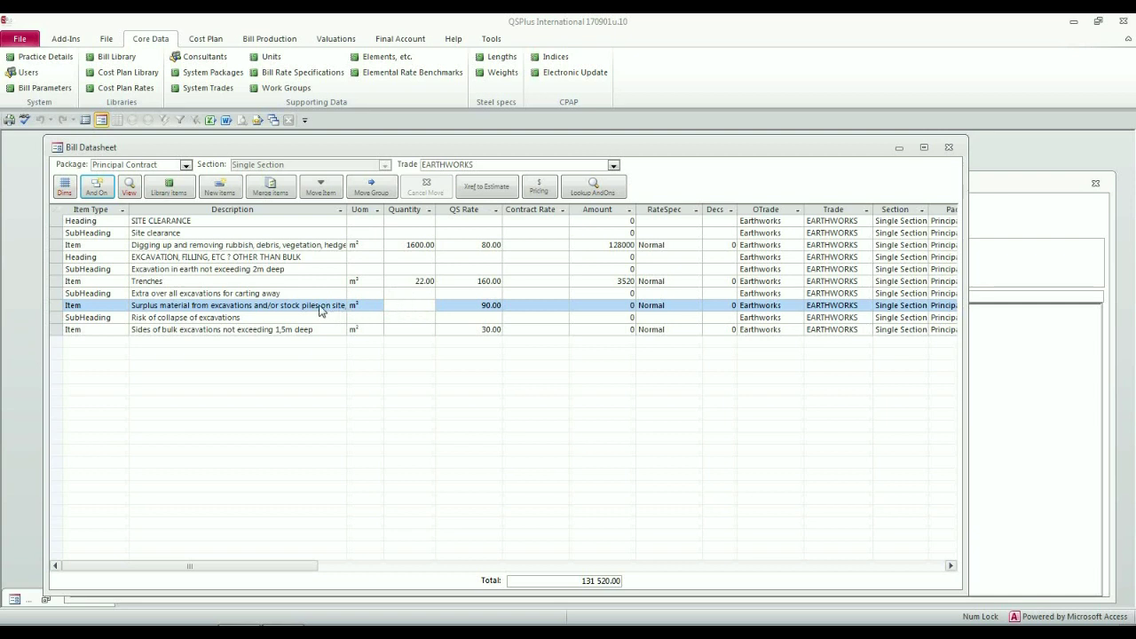
left_click(370, 284)
left_click(370, 305)
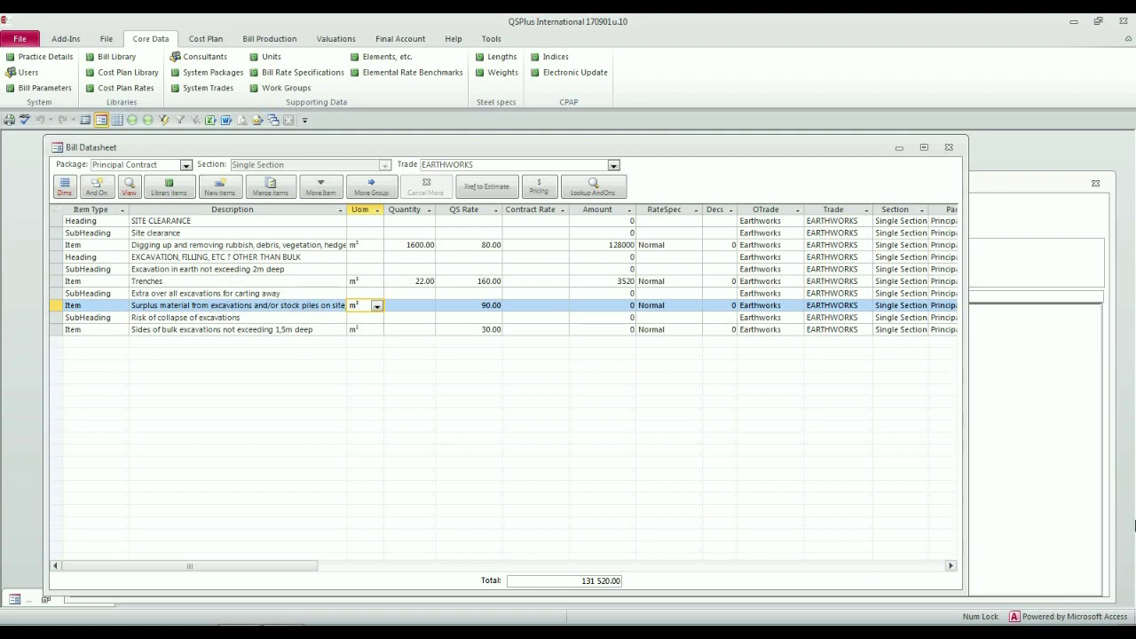
Create an And On for the surplus material item from the Trenches slip 2.JAC, with location Main Building, and accept it.
left_click(54, 304)
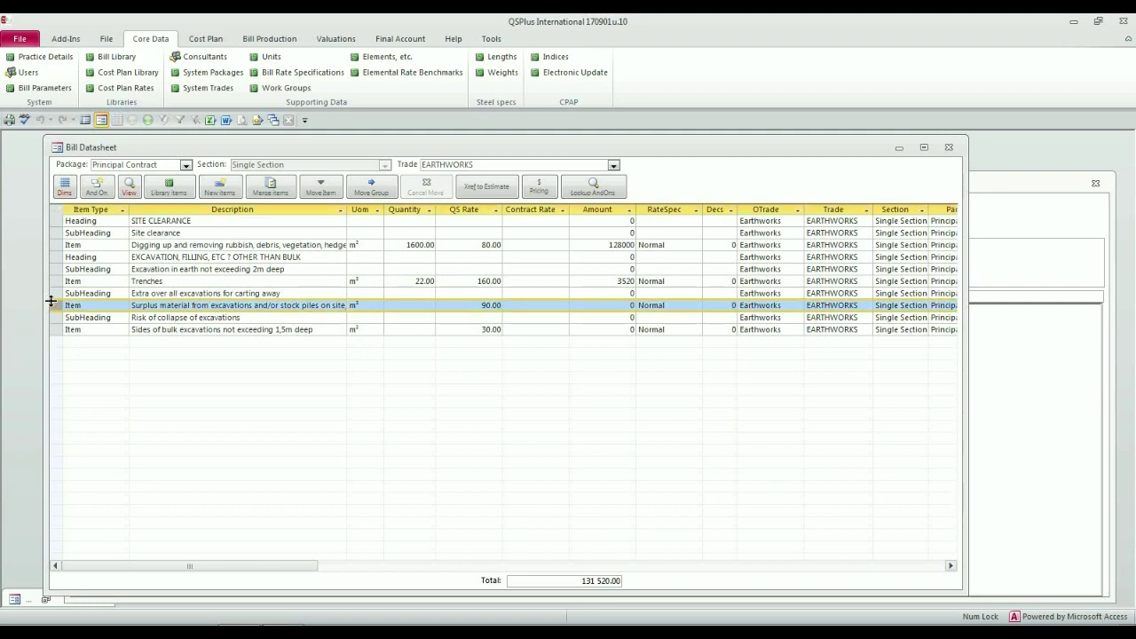
left_click(98, 187)
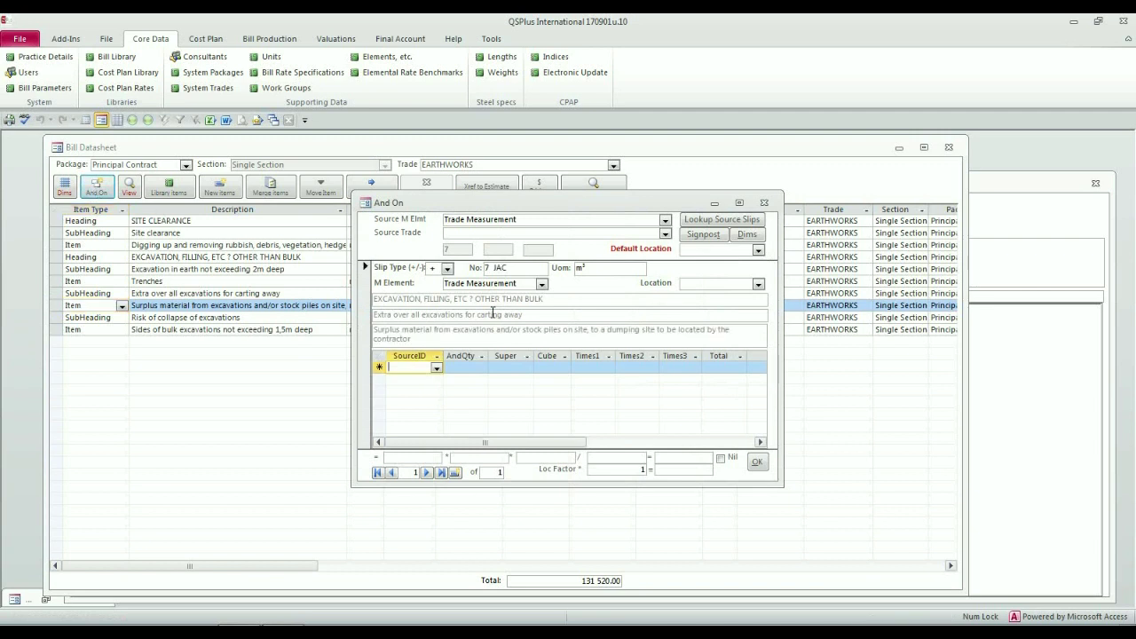
left_click(437, 368)
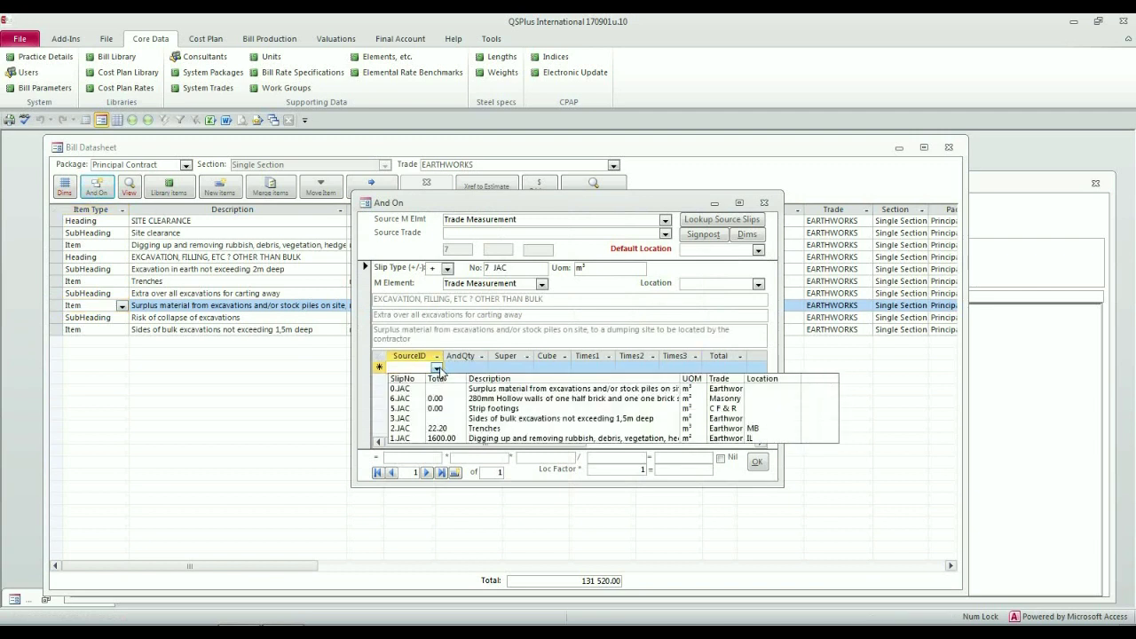
left_click(442, 430)
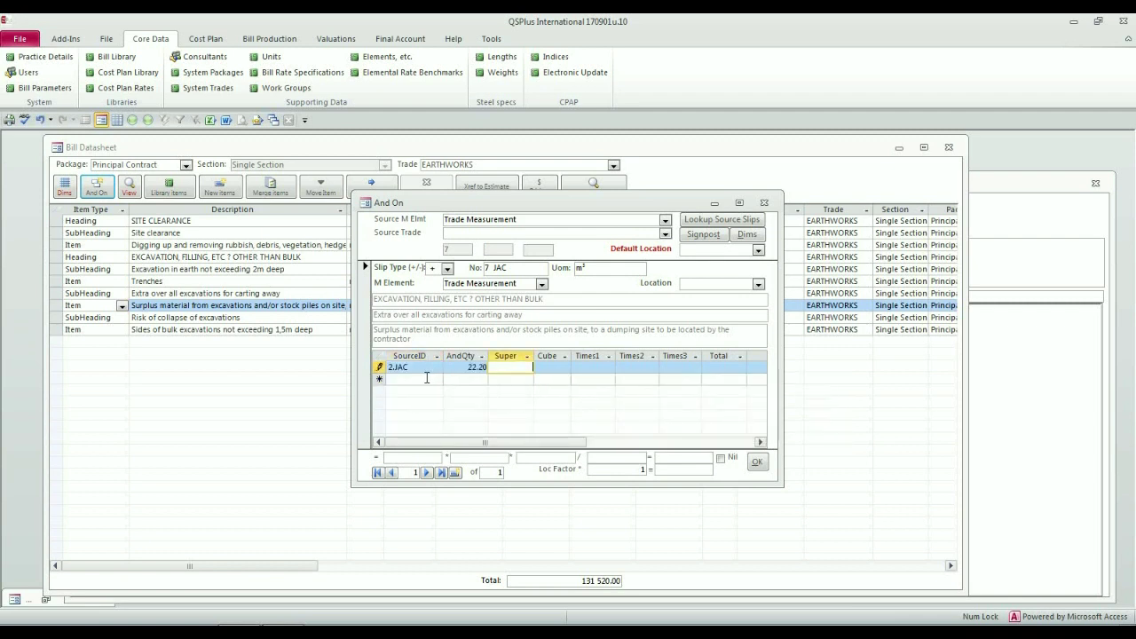
left_click(758, 284)
left_click(748, 296)
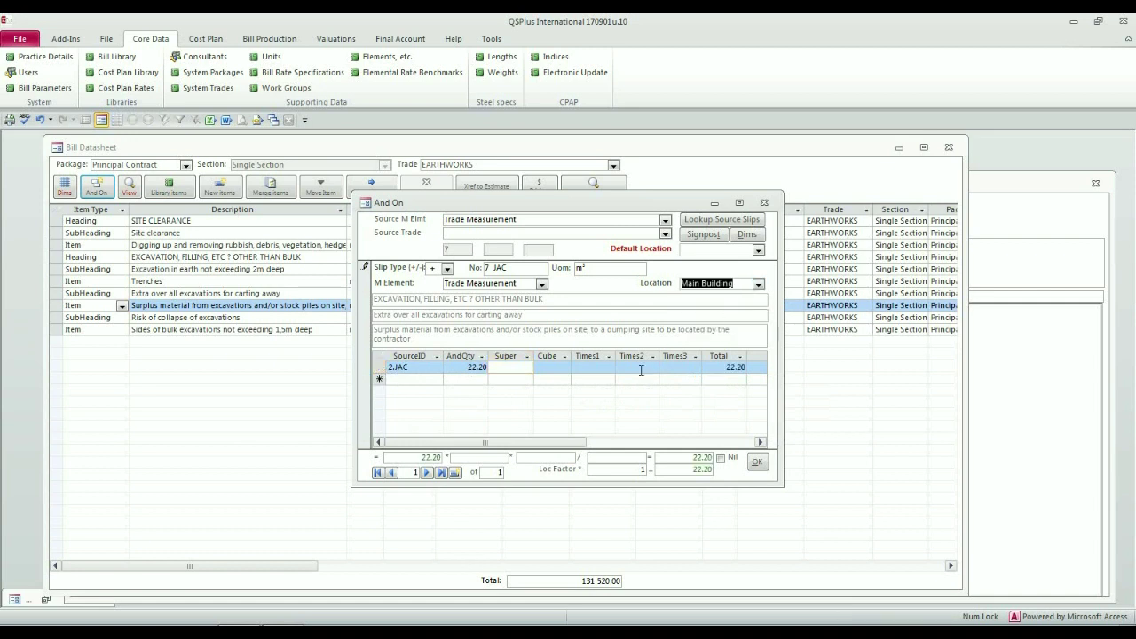
left_click(757, 463)
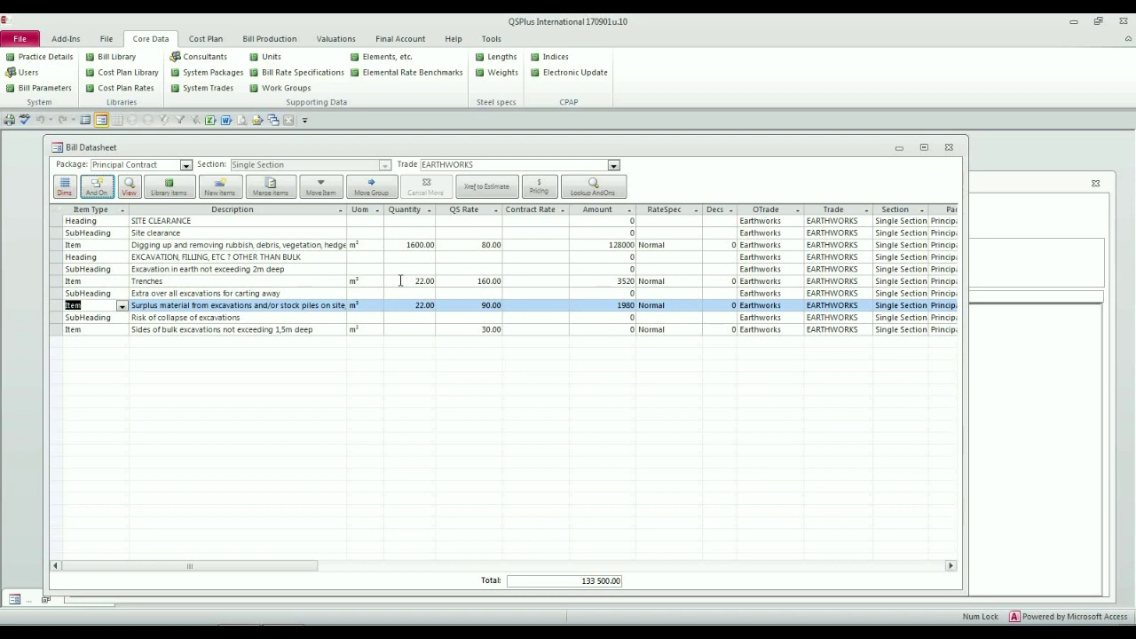
left_click(303, 304)
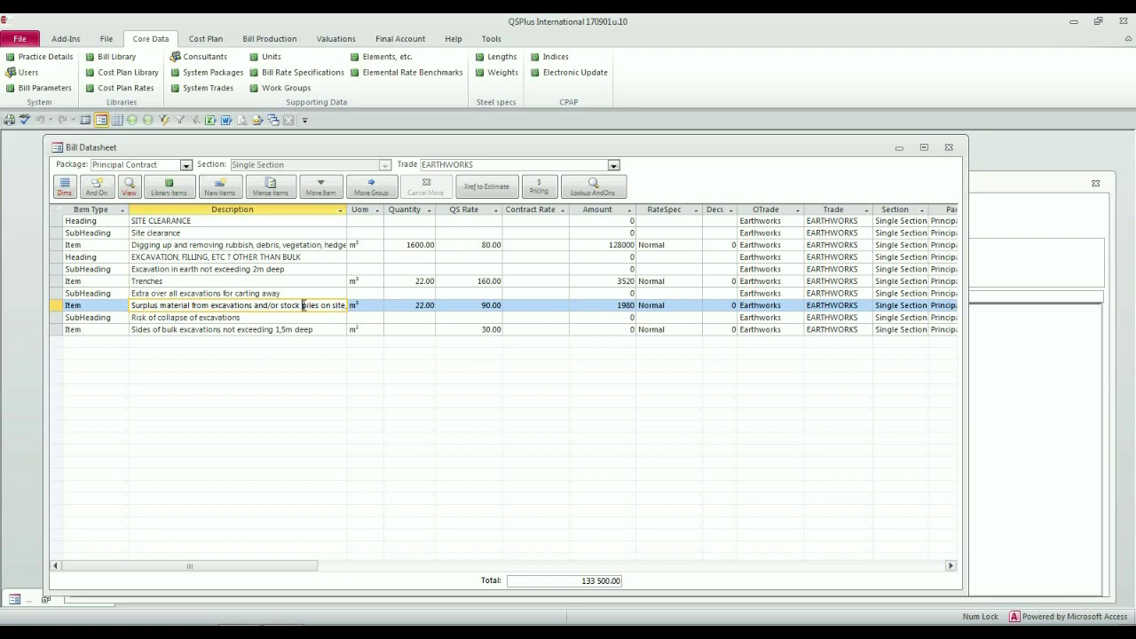
left_click(405, 305)
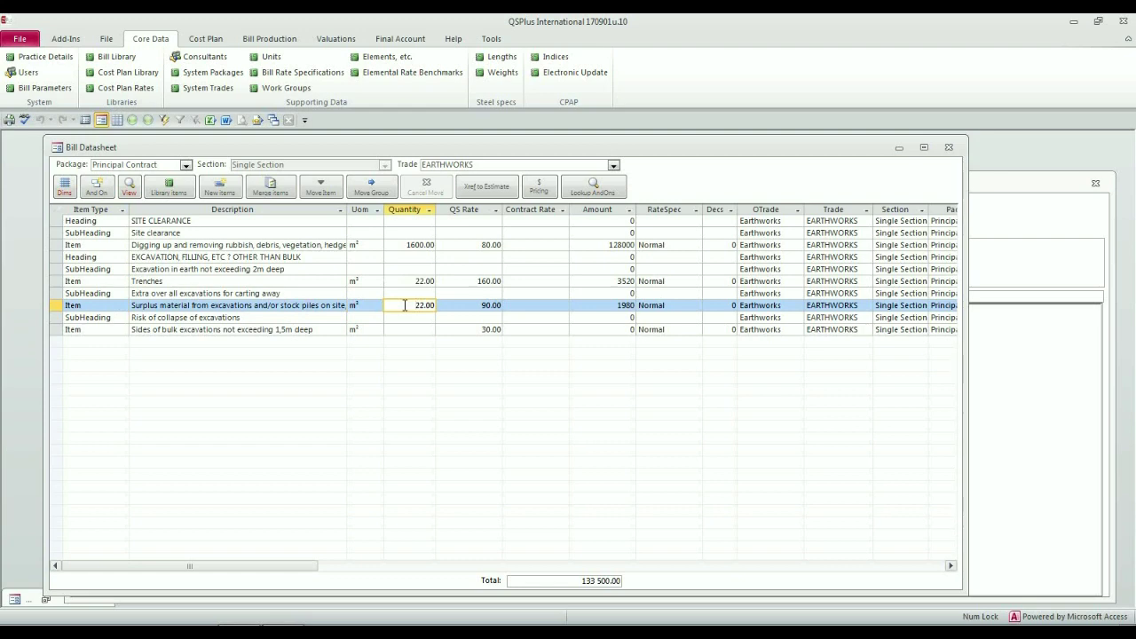
Enter 12.00 by 1.00 and 25.00 by 1.00, each times 2.00 twice, for the sides of bulk excavations, located in Main Building.
left_click(397, 329)
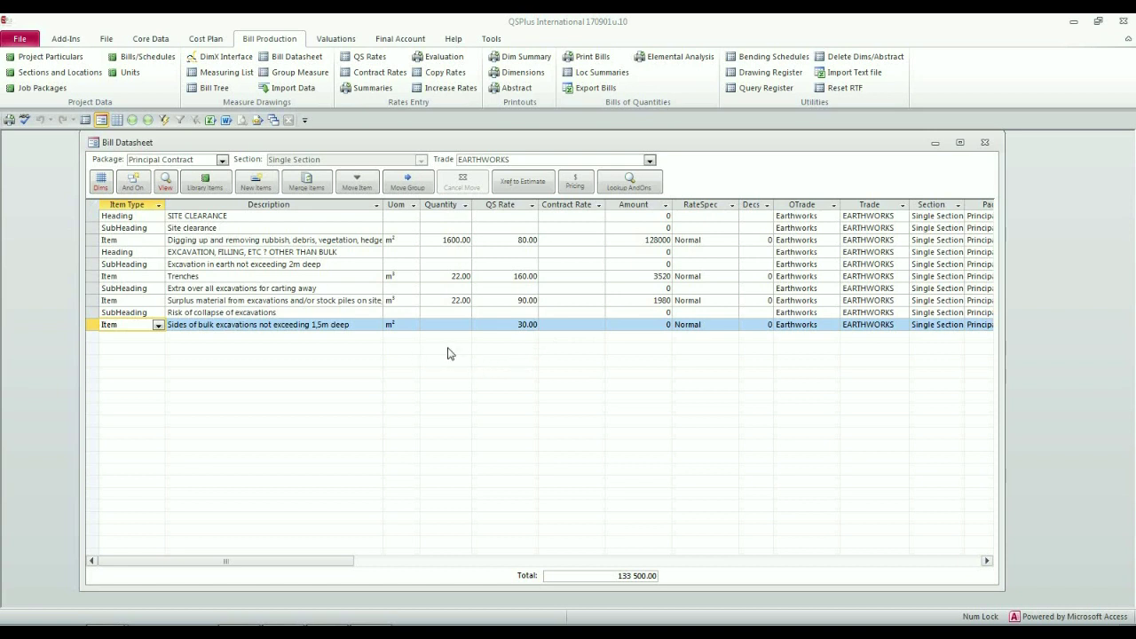
left_click(92, 329)
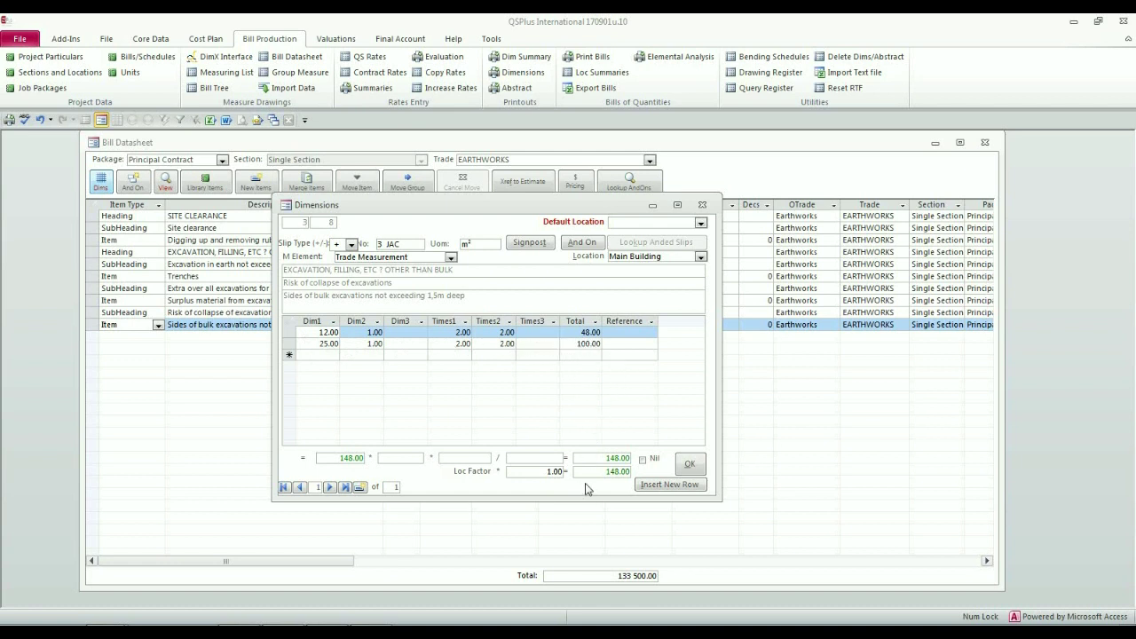
left_click(693, 466)
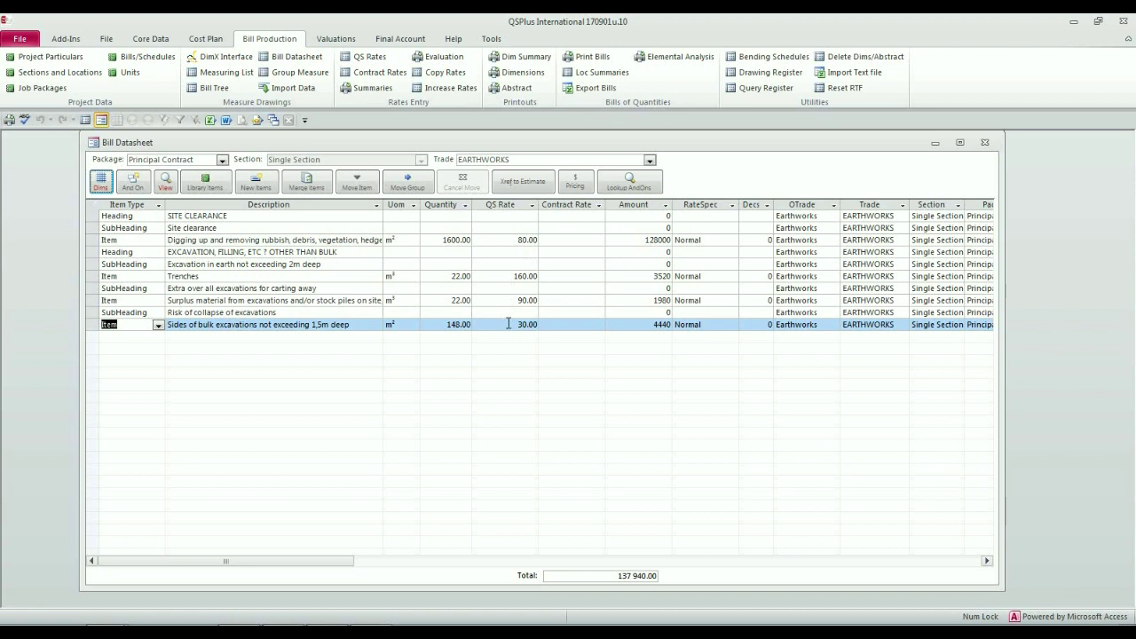
left_click_drag(588, 575, 660, 574)
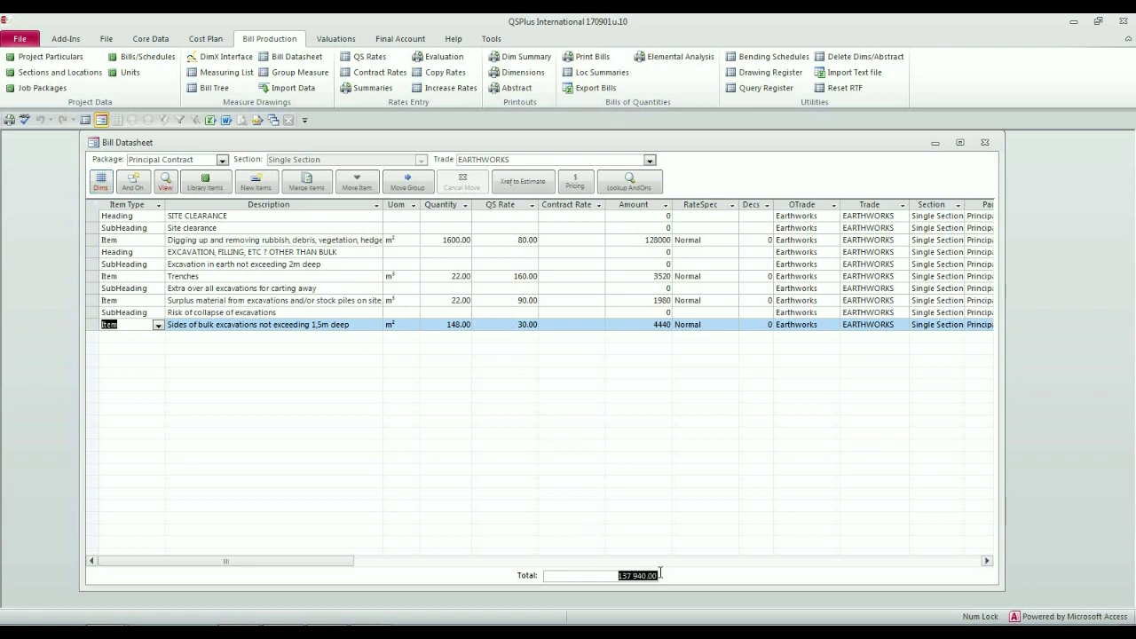
left_click(604, 575)
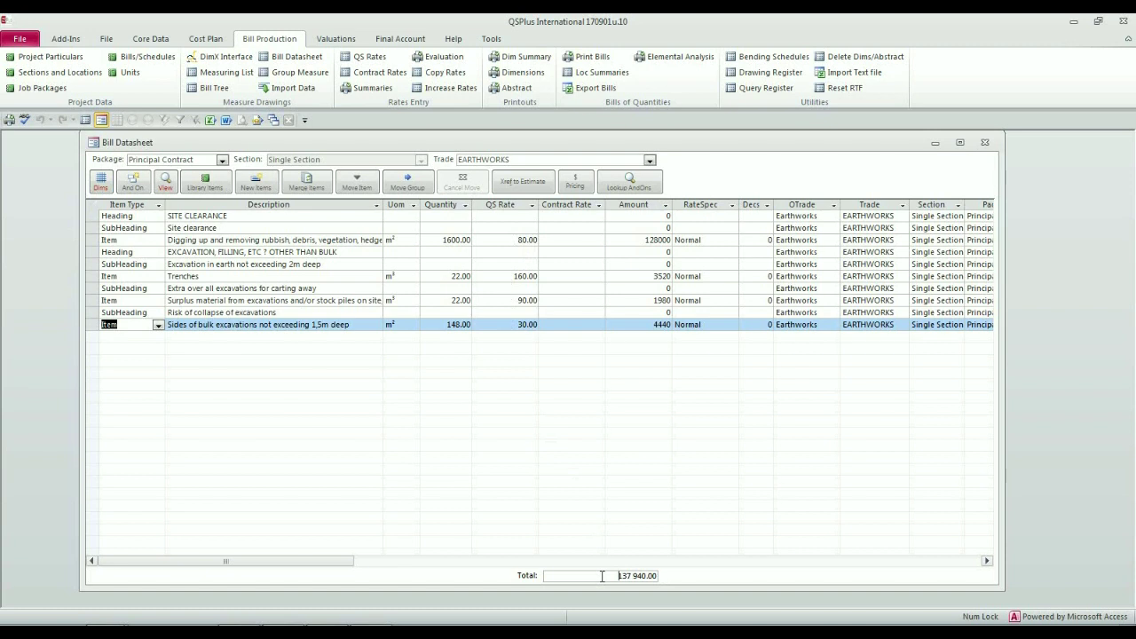
left_click(645, 206)
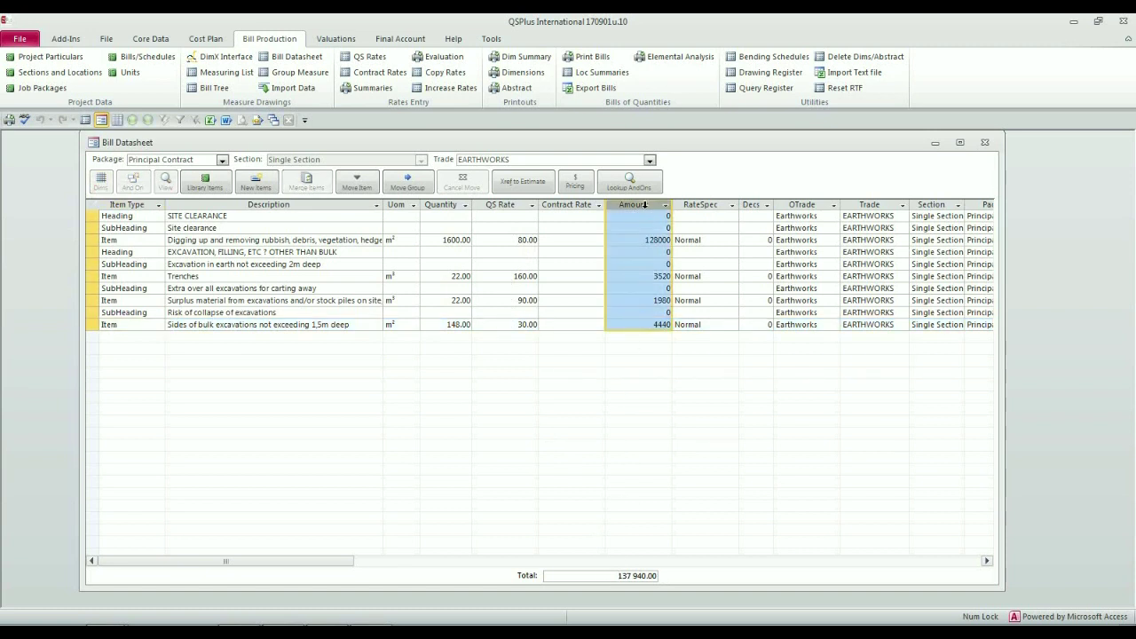
Set the contract rate of the digging up and removing rubbish item to 95.00.
left_click(506, 240)
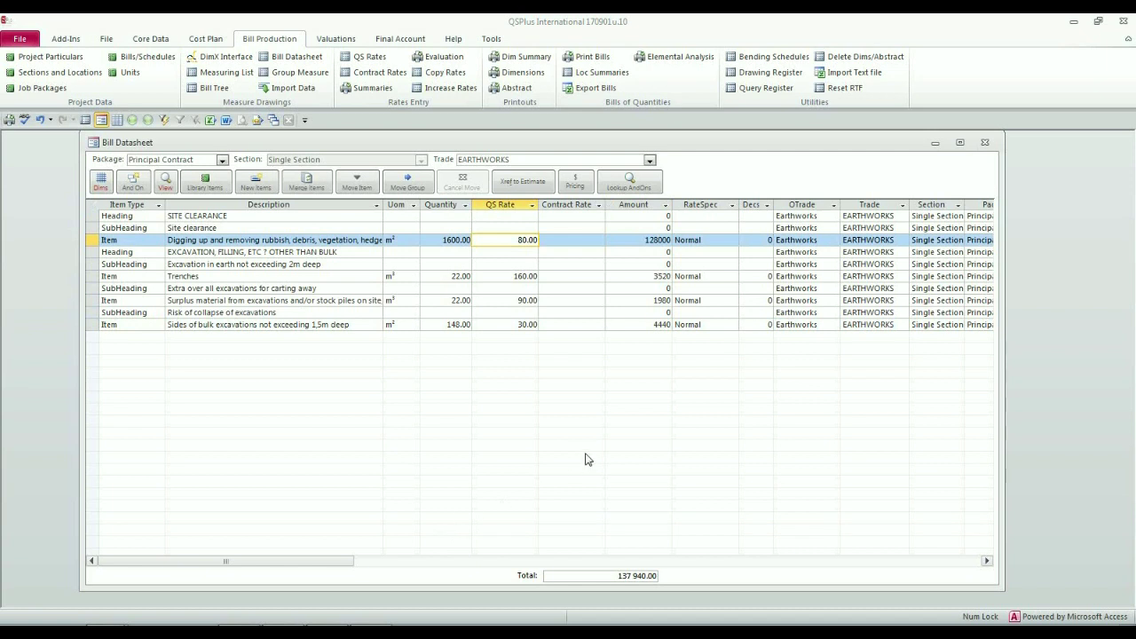
left_click(579, 239)
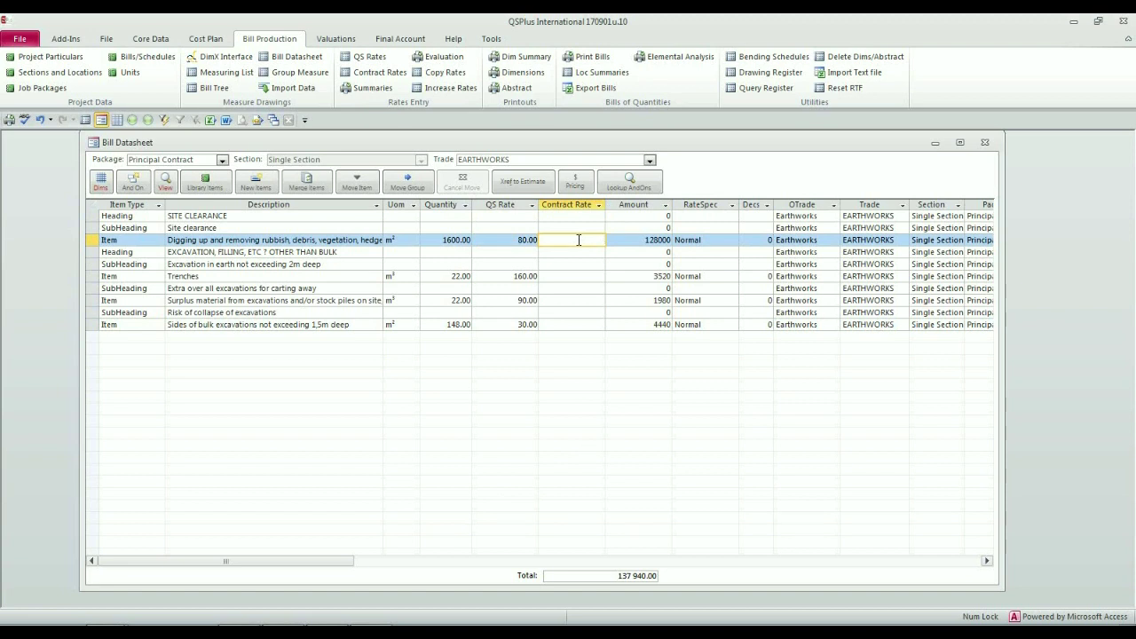
type("95")
key("Down")
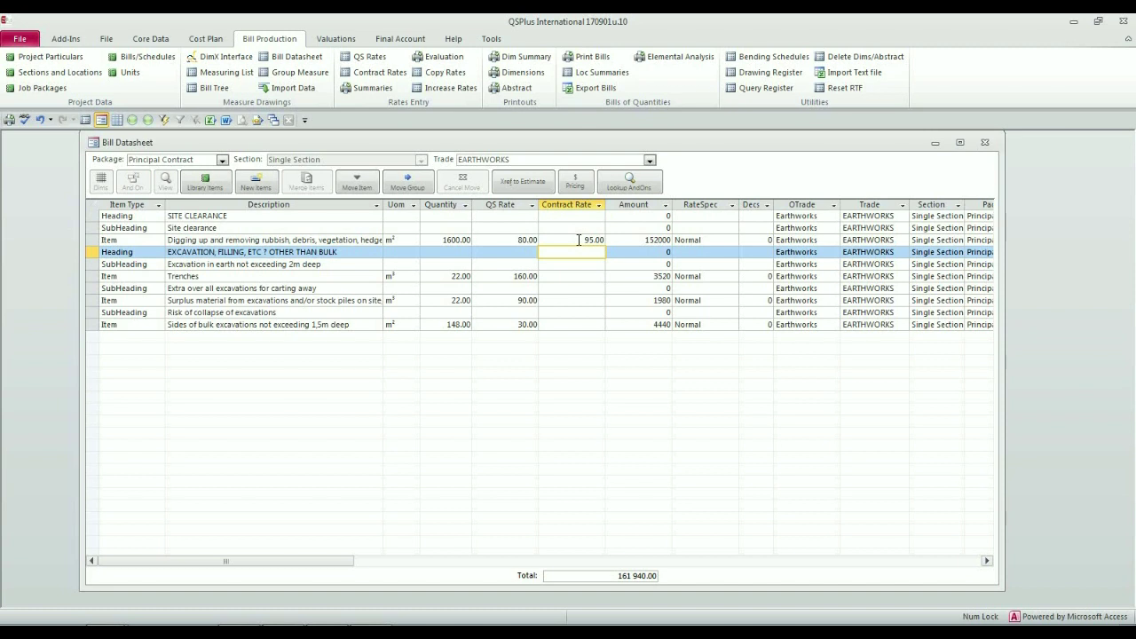
Clear the contract rate of the digging up and removing rubbish item.
left_click(603, 576)
left_click(605, 579)
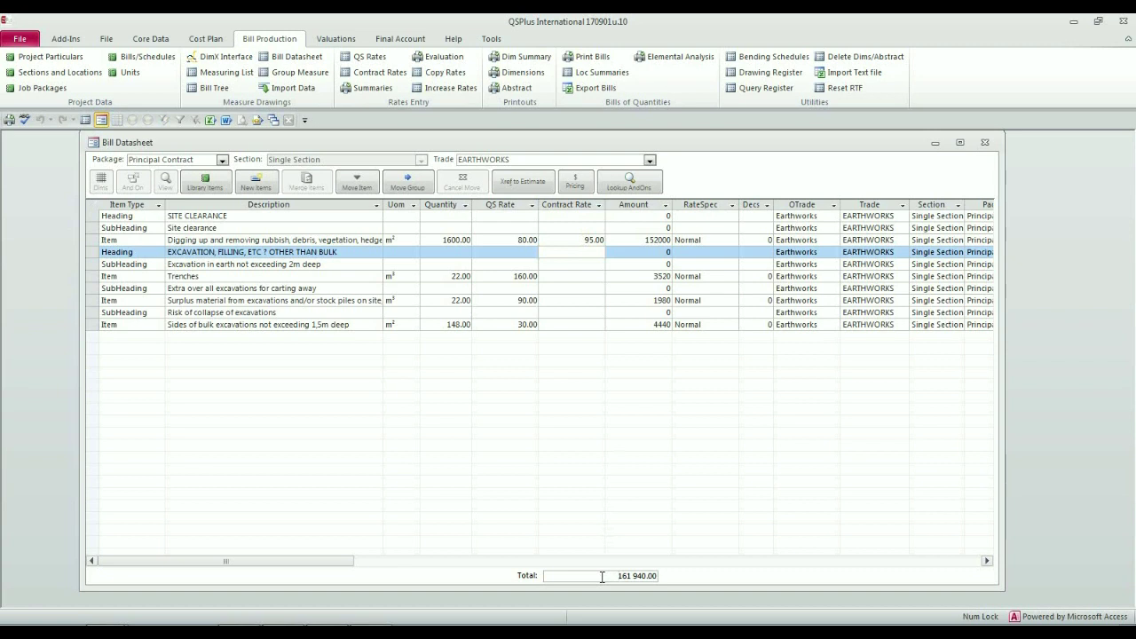
left_click(571, 239)
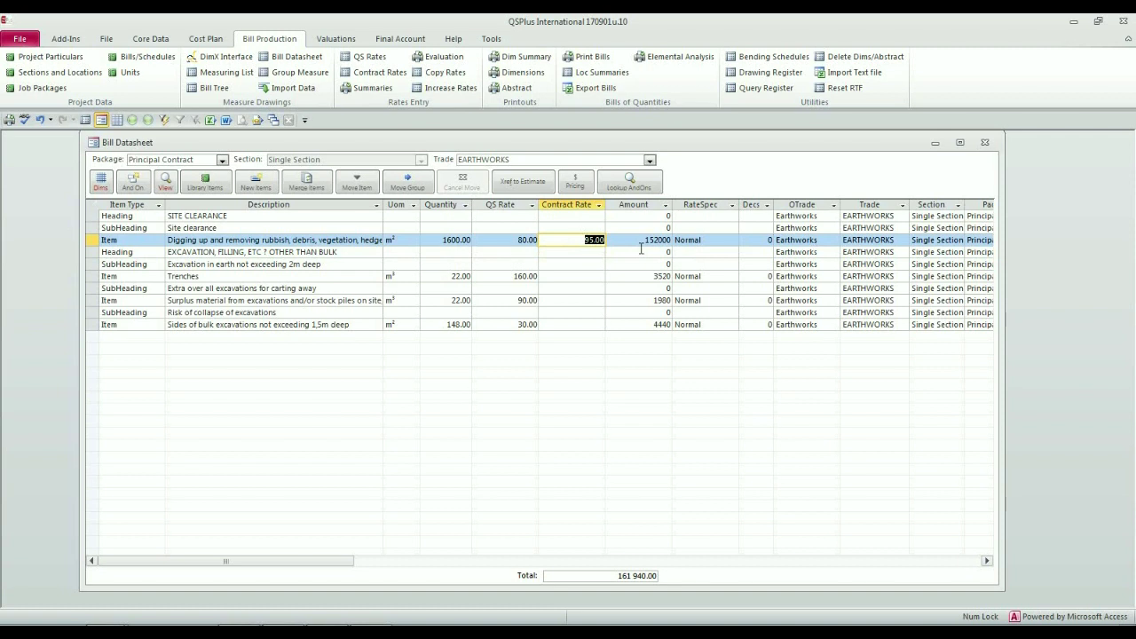
key("Delete")
key("Down")
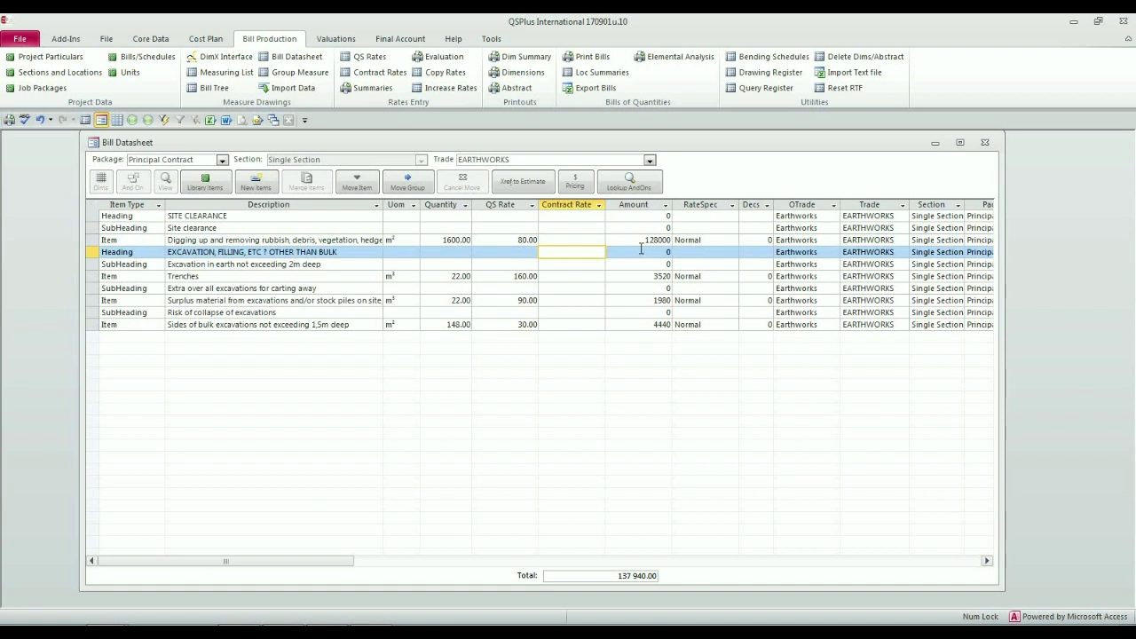
Review the rate specification options of the digging up and removing rubbish item, keep Normal, and check its decimals setting.
key("Up")
key("Tab")
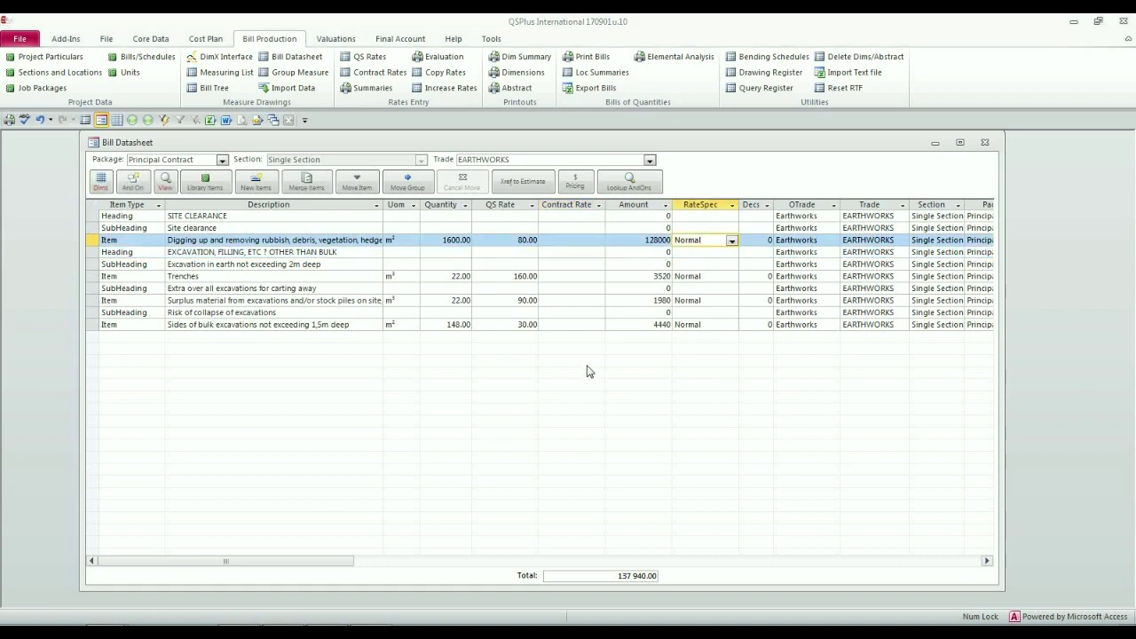
left_click(732, 240)
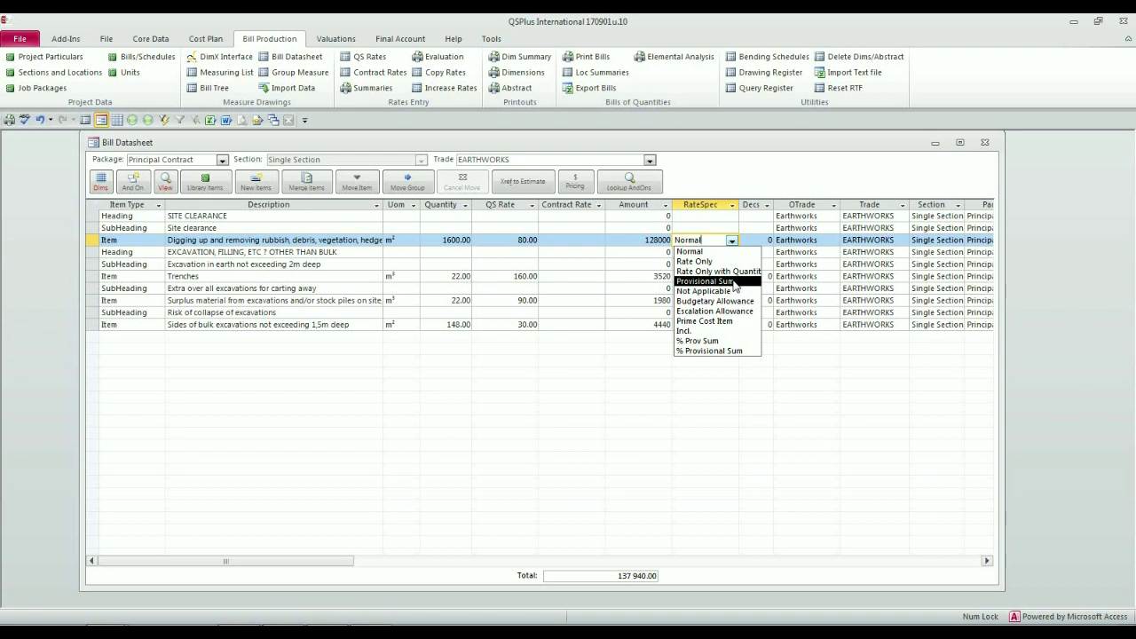
left_click(728, 252)
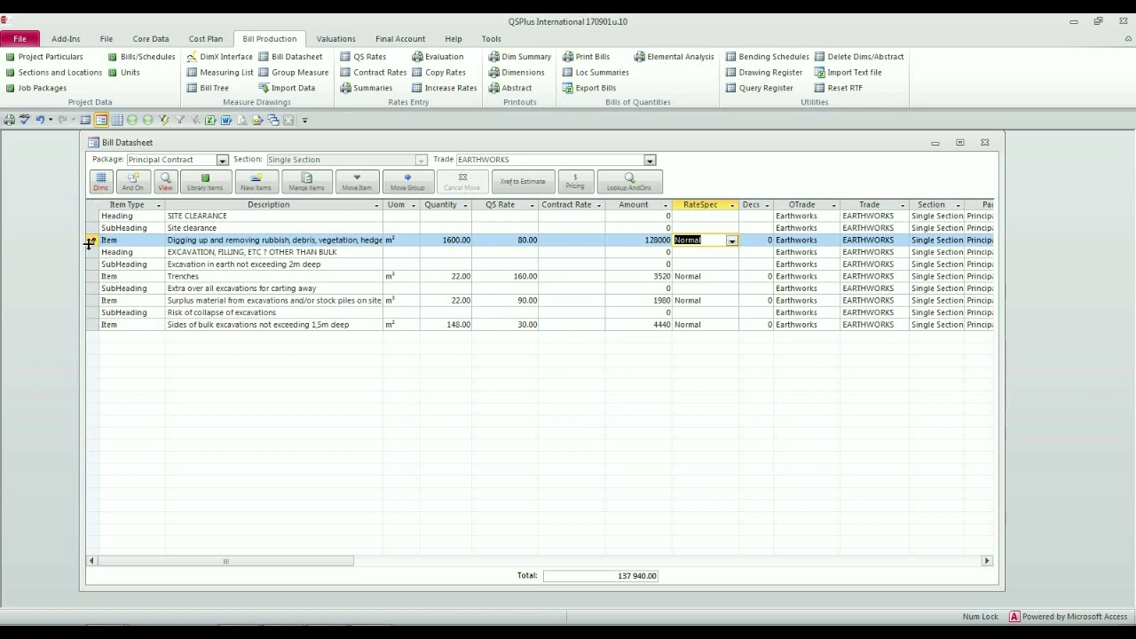
key("Down")
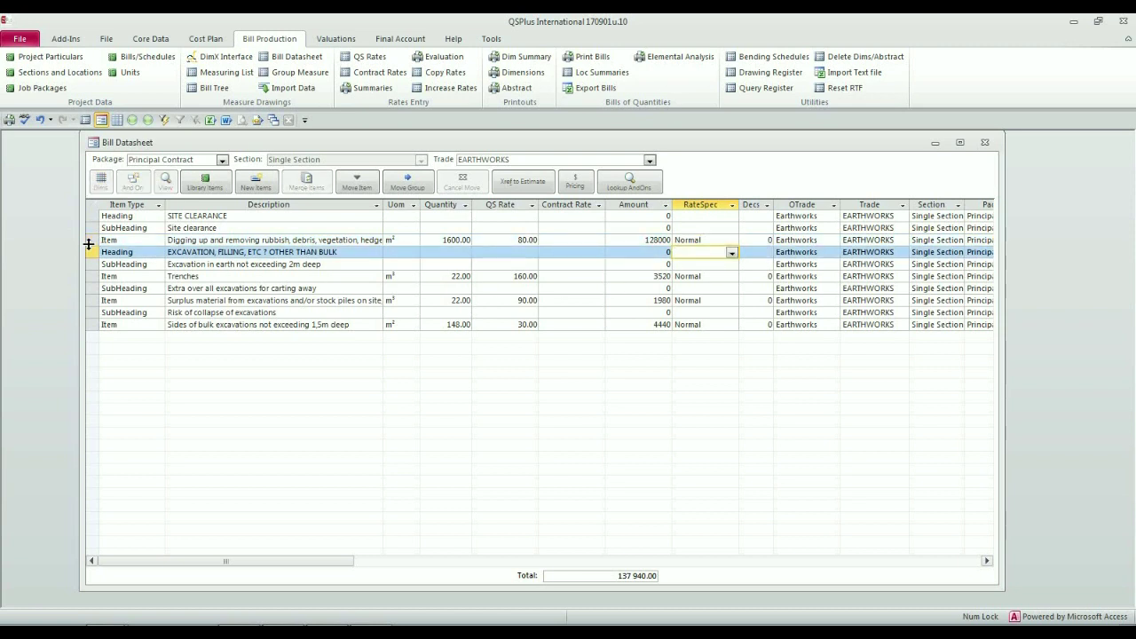
left_click(89, 240)
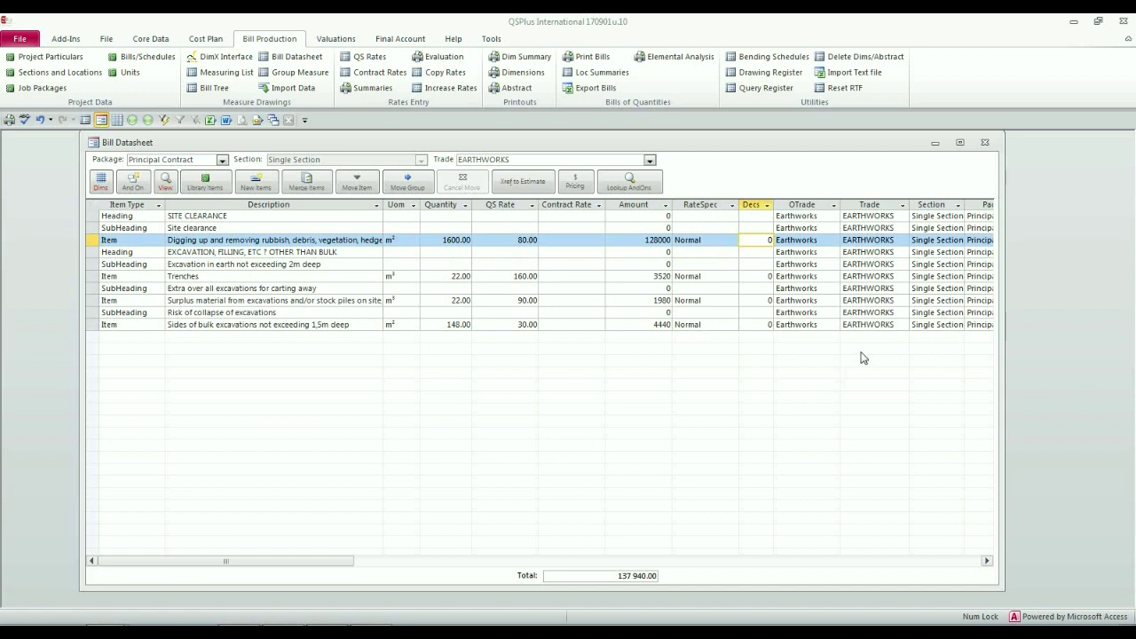
left_click(761, 208)
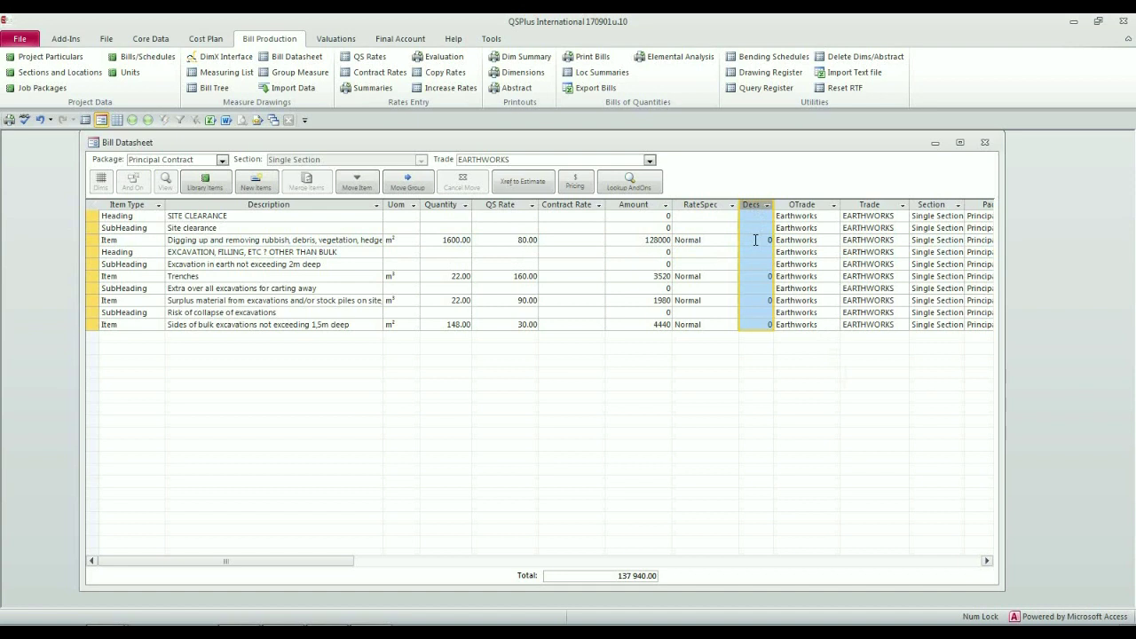
left_click(756, 239)
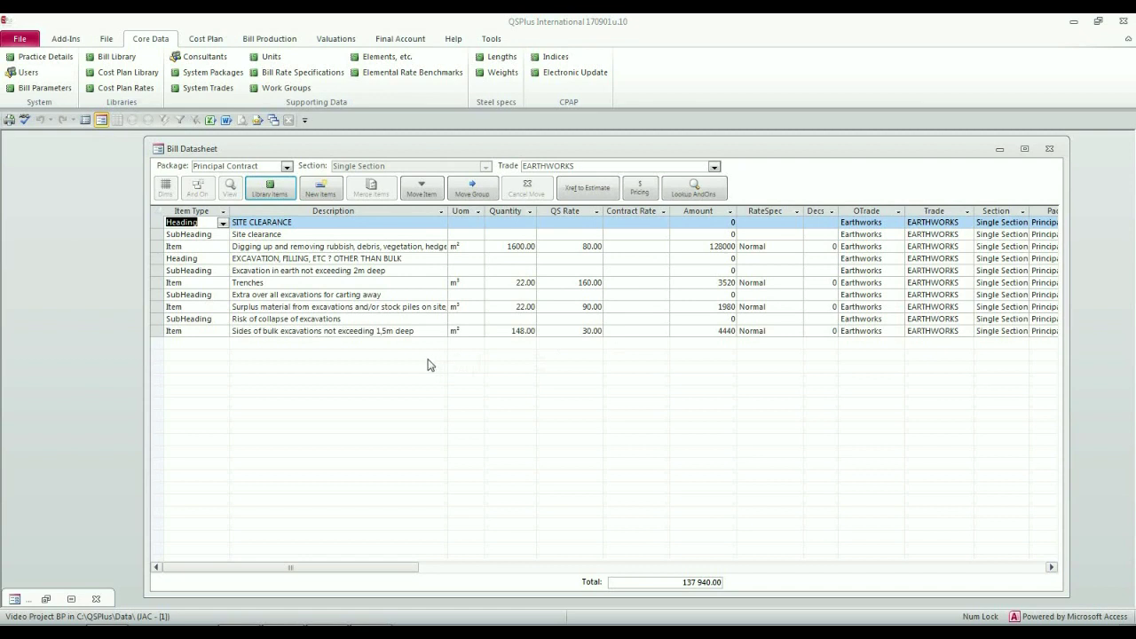
Add the library item "Backfilling to trenches, holes, etc" from Earthworks, FILLING, ETC, under earth filling from excavations and/or stock piles compacted to ?% Mod AASHTO density.
left_click(271, 188)
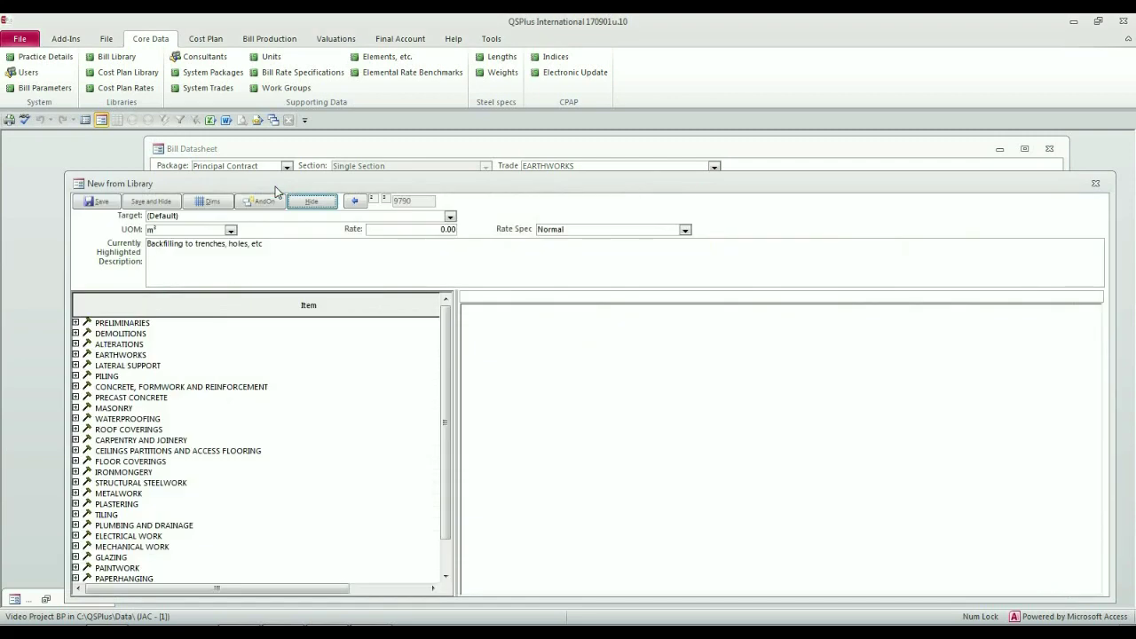
left_click(76, 354)
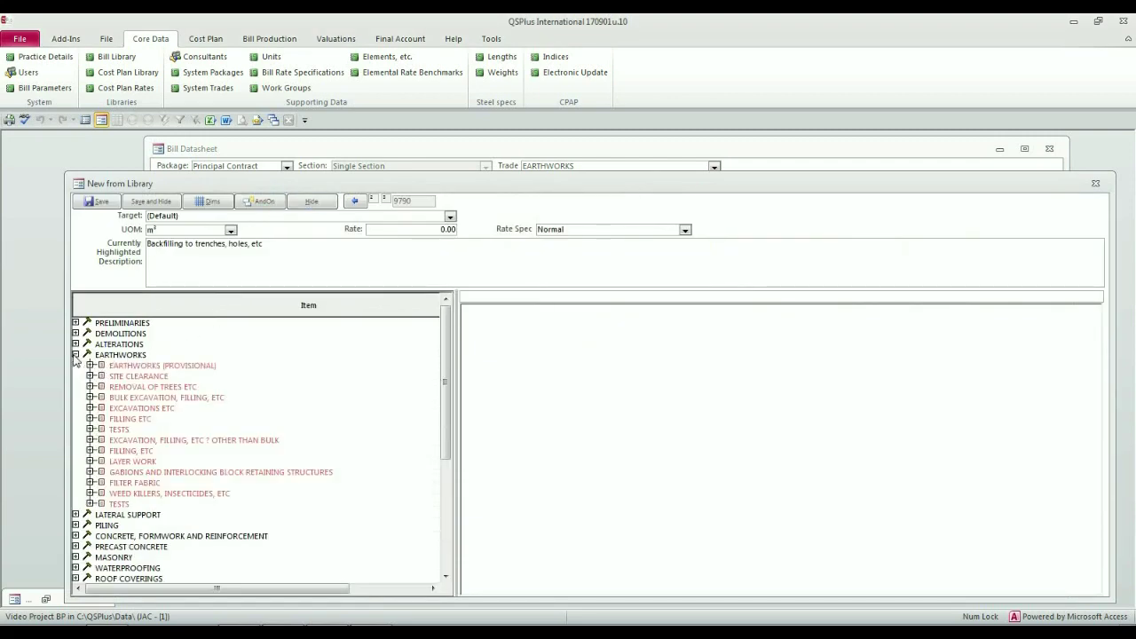
left_click(91, 451)
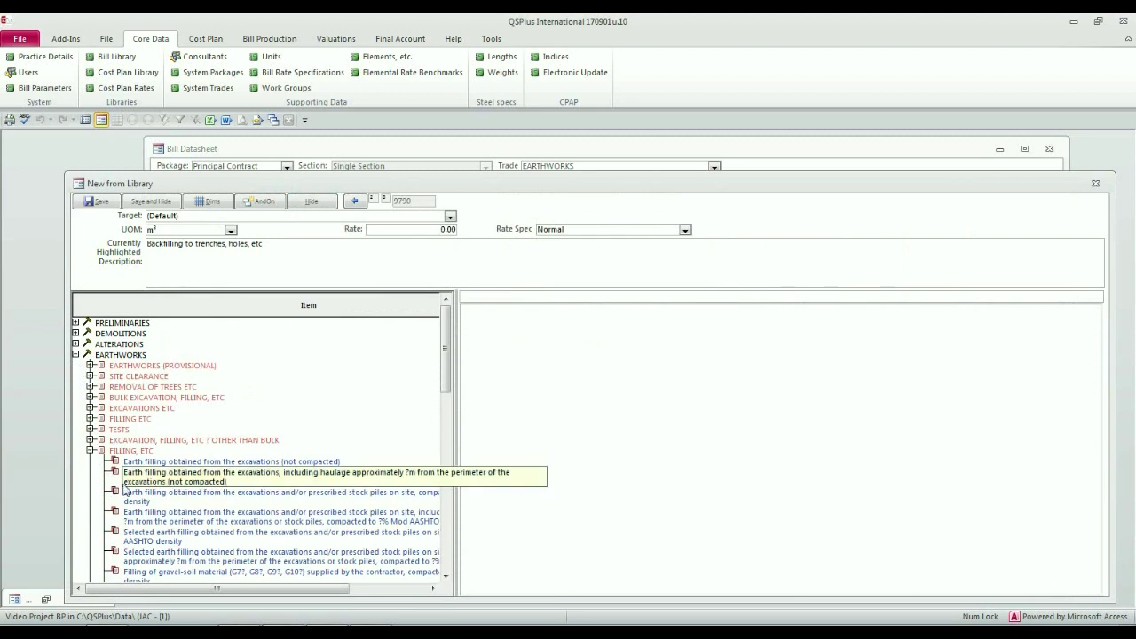
left_click(142, 495)
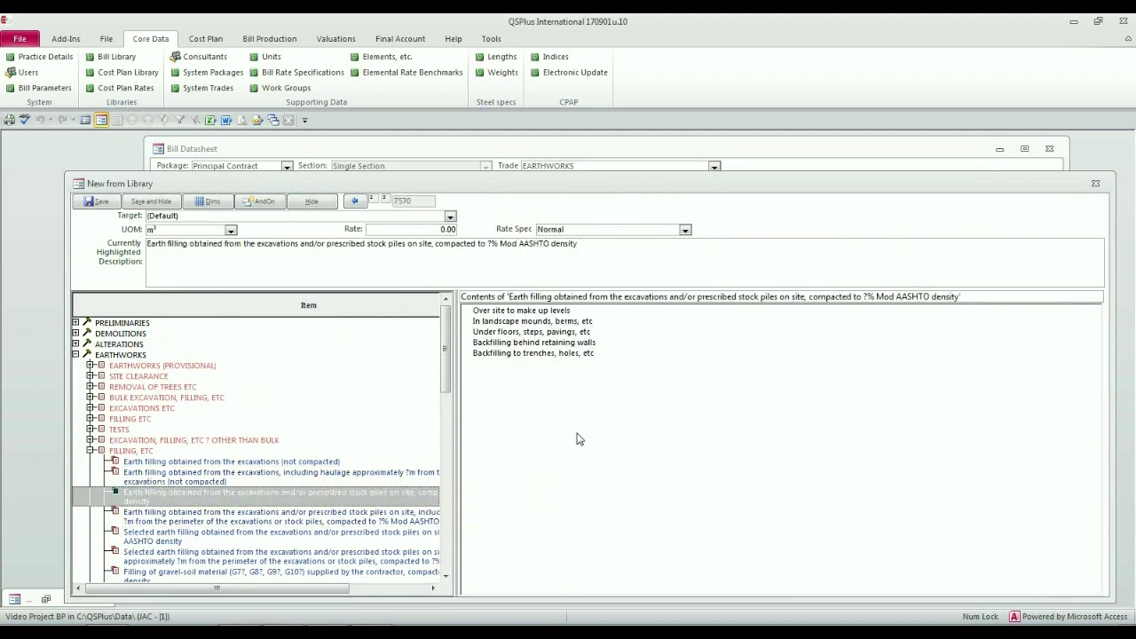
left_click(557, 355)
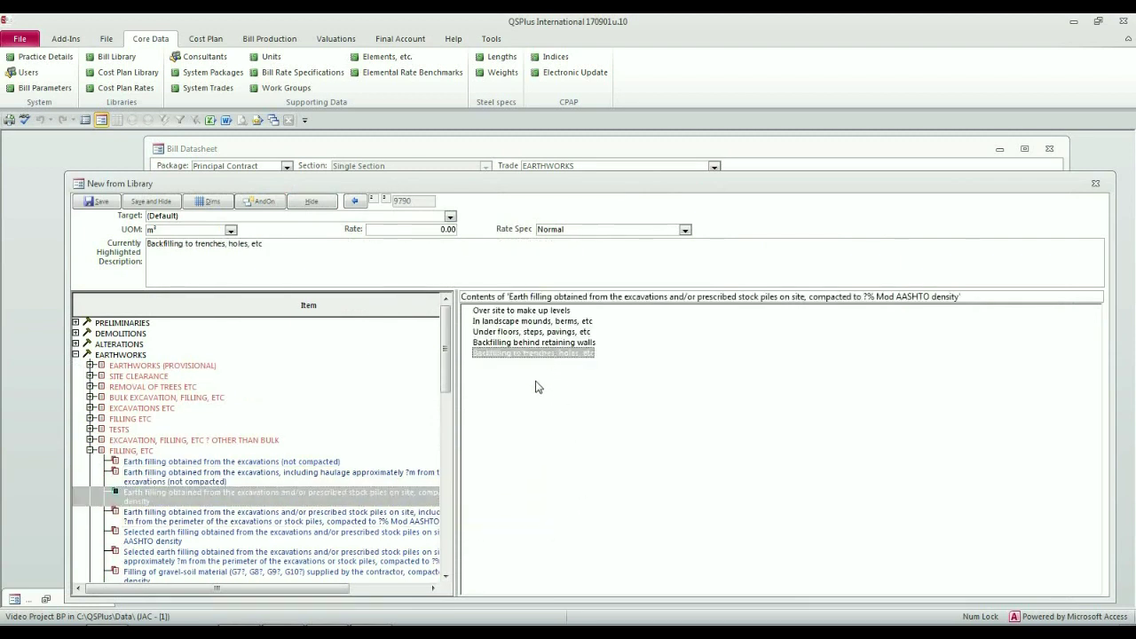
left_click(156, 203)
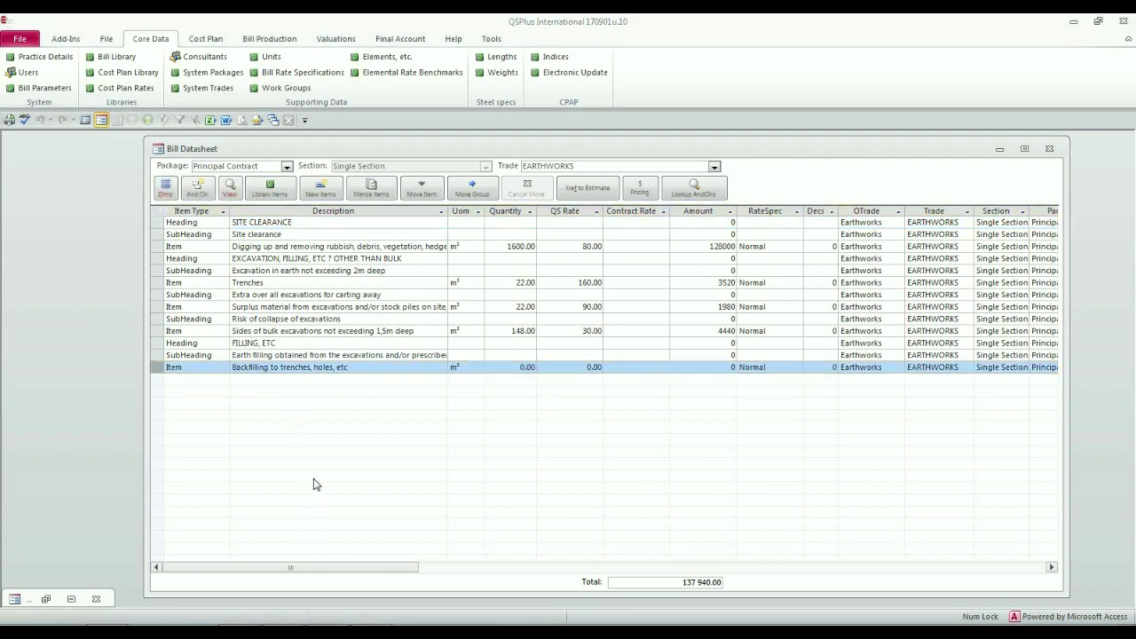
Open the dimensions of the backfilling to trenches item and enter 12.00 as the first dimension.
double_click(157, 369)
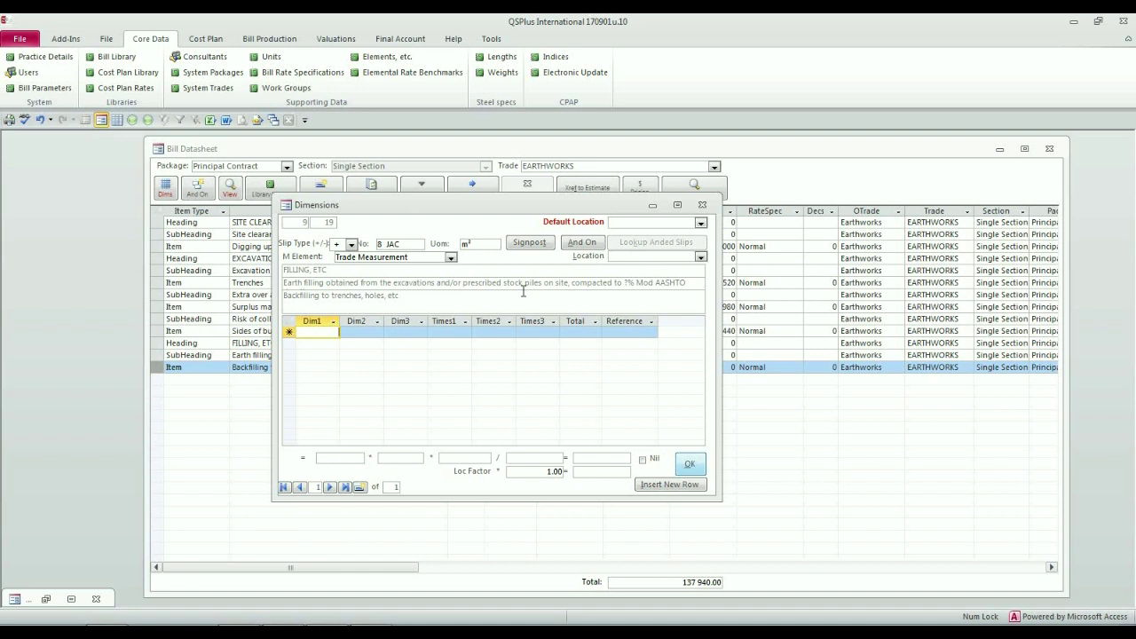
type("12")
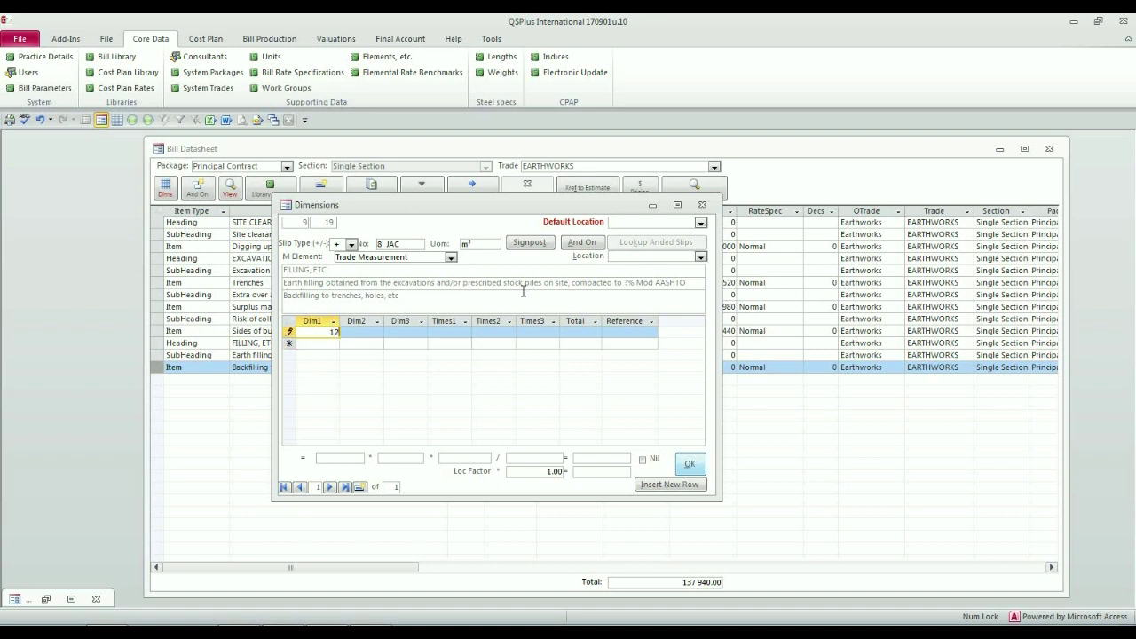
key("Tab")
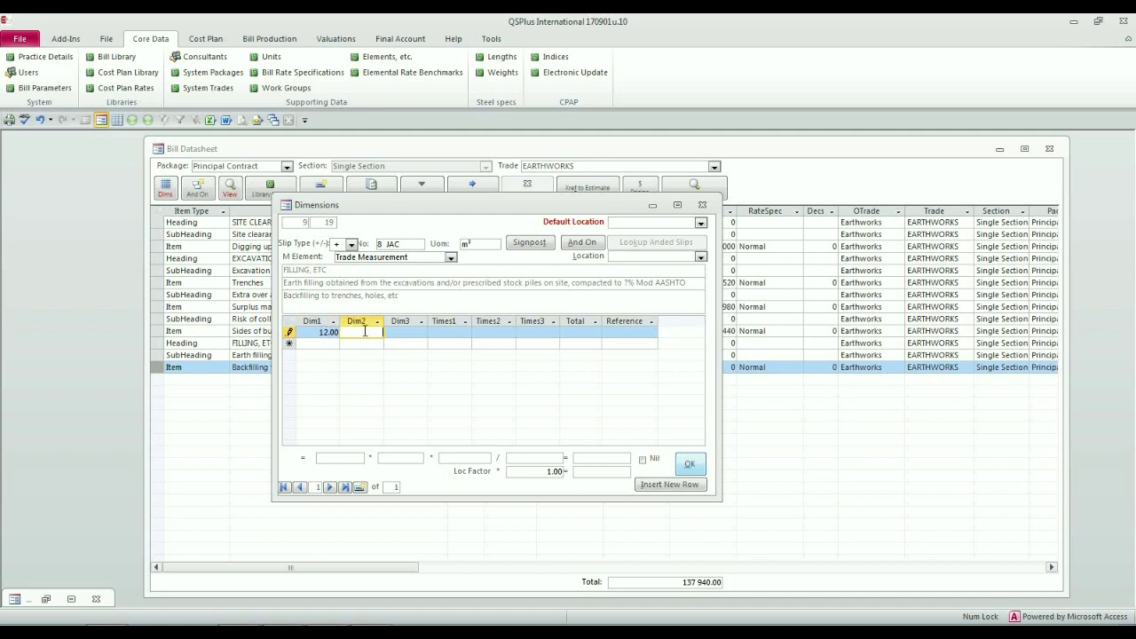
Create a sidecast for the second dimension with reference "depth of exc - thickness of footing - blinding" and formula 1 - 0.3 - 0.05.
double_click(365, 331)
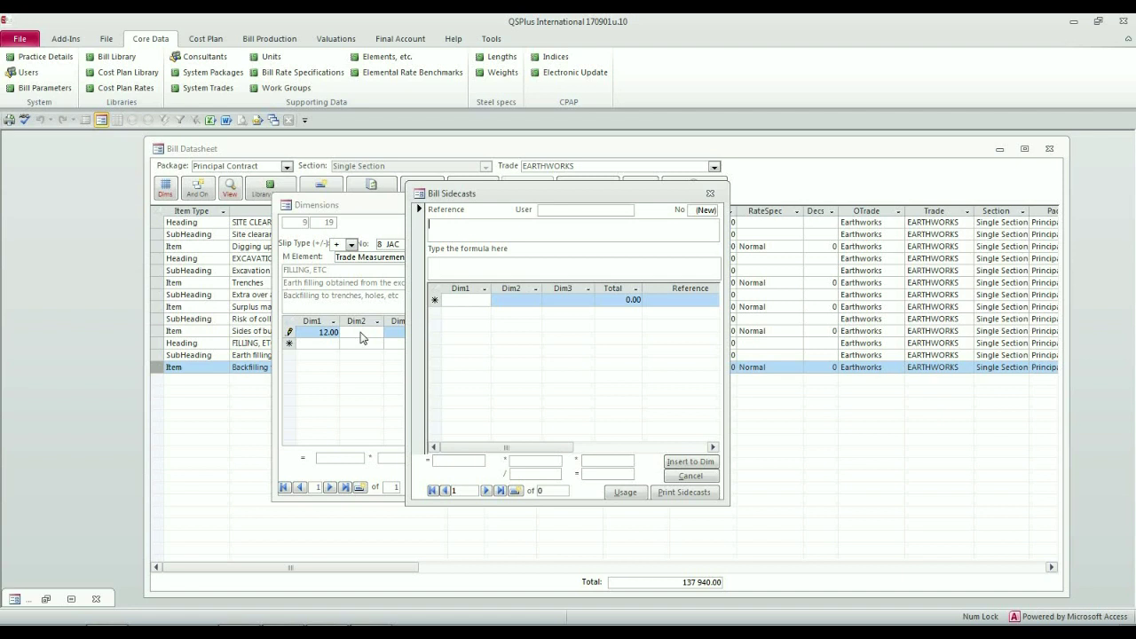
type("depth of exc")
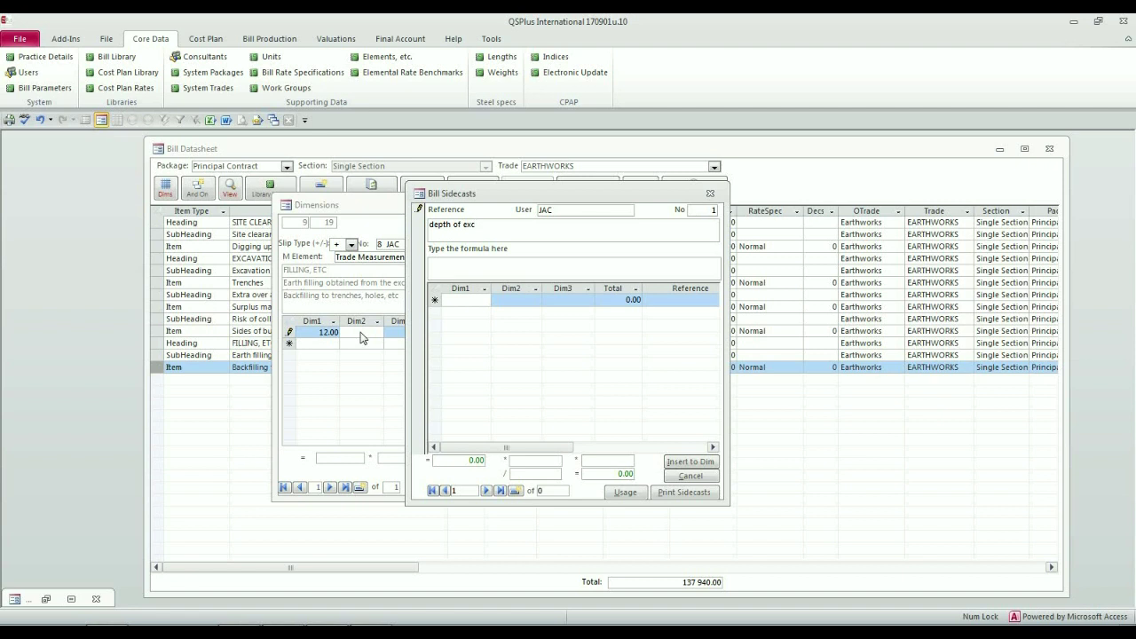
type(" - thickness of footing - blinding")
key("Tab")
key("Tab")
type("1 - 0.3 - .0")
key("BackSpace")
type("0.05")
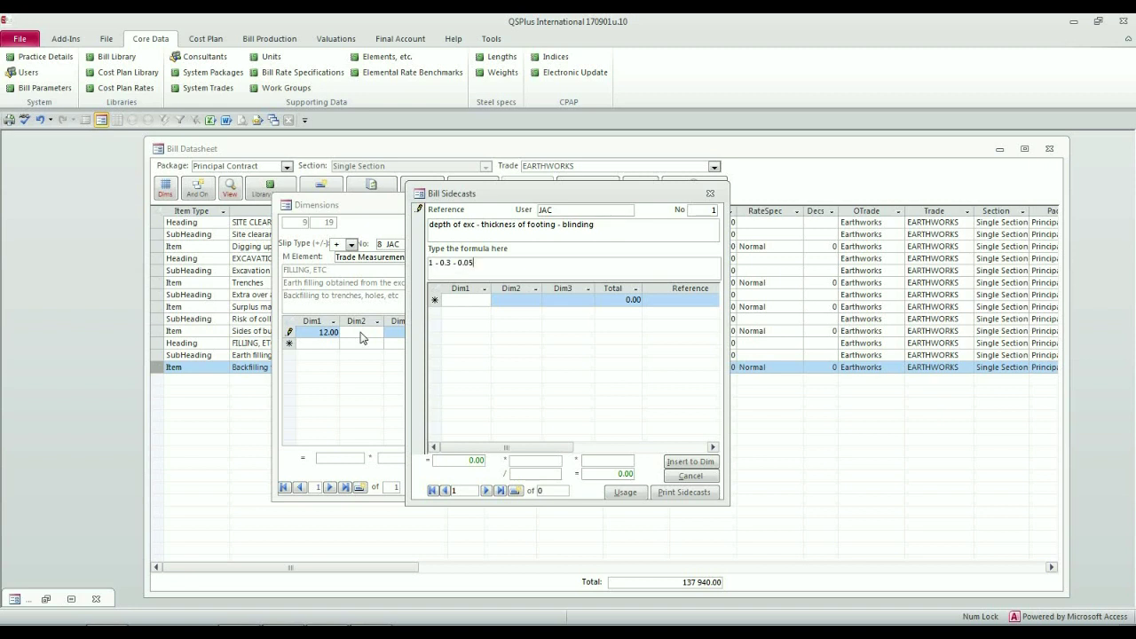
key("Return")
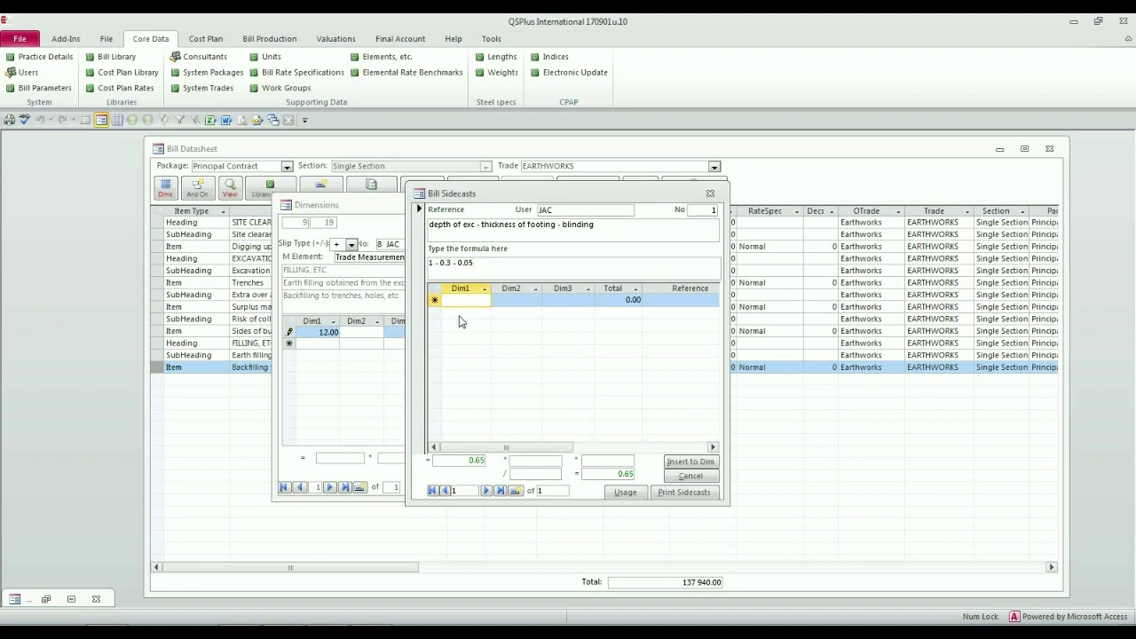
left_click(604, 473)
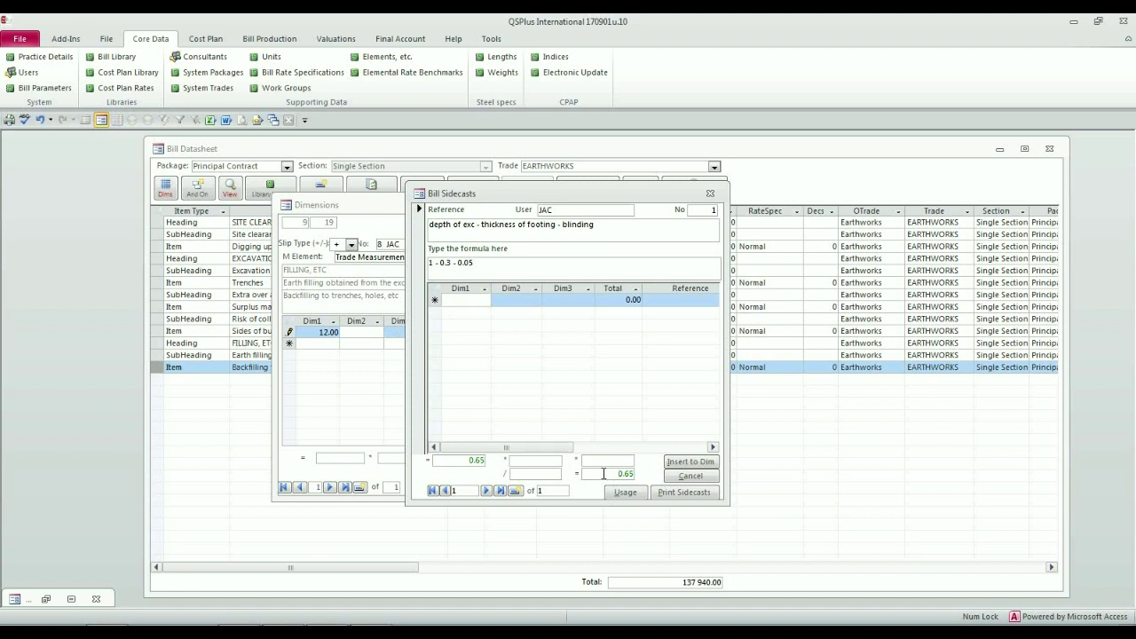
Prefix the sidecast reference with "Backfill =" and insert its result as the second dimension of the backfilling item.
left_click(431, 224)
type("Backfill =")
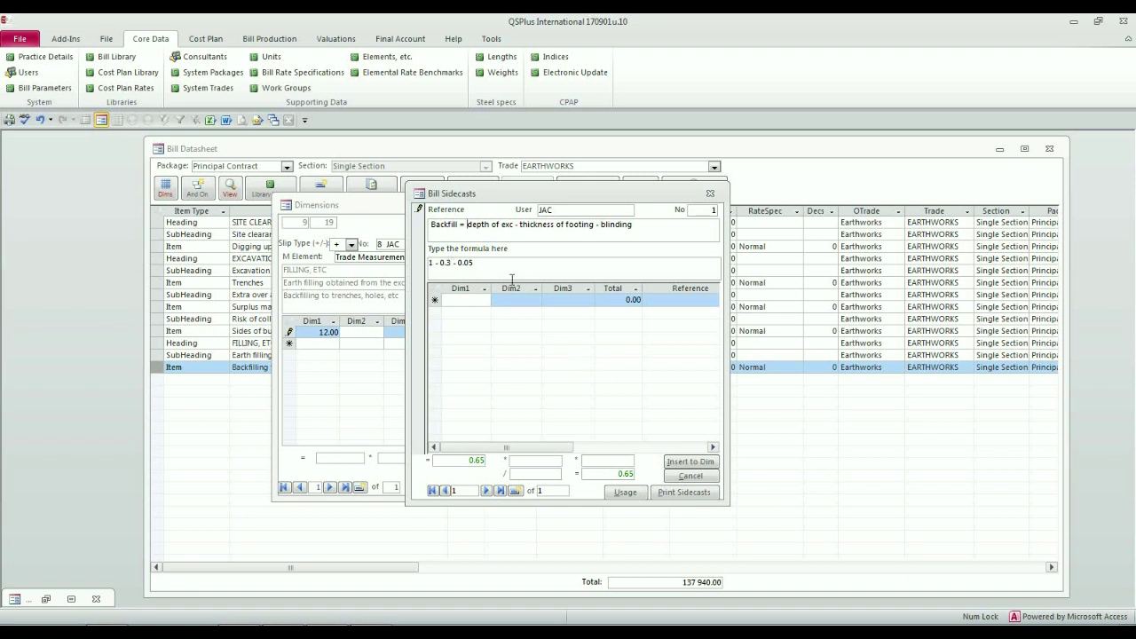
left_click(675, 464)
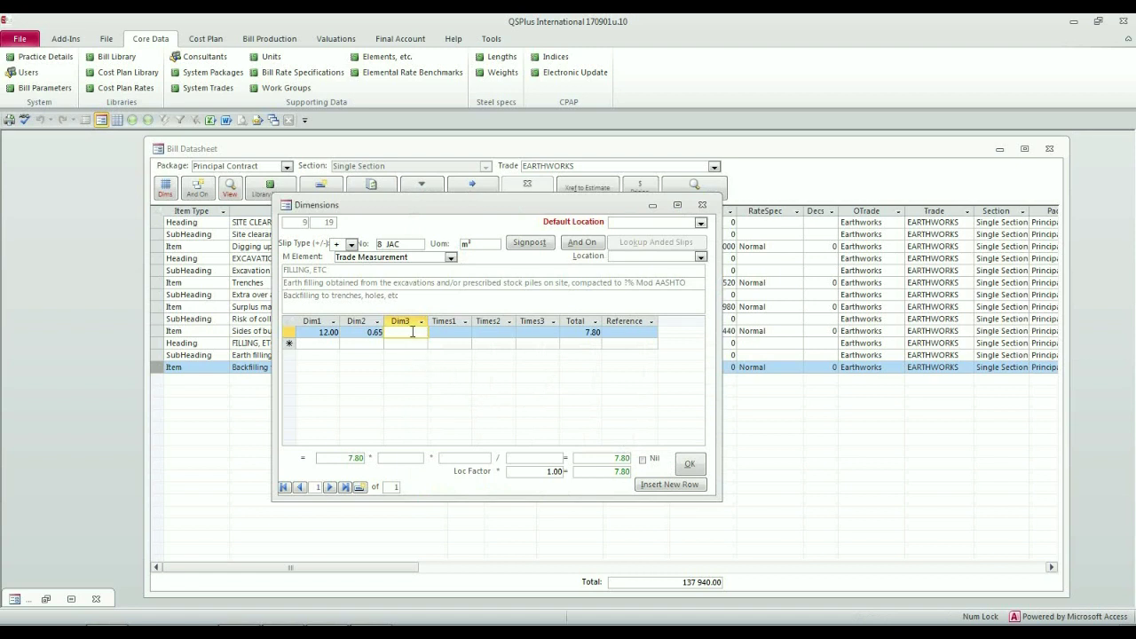
left_click(362, 333)
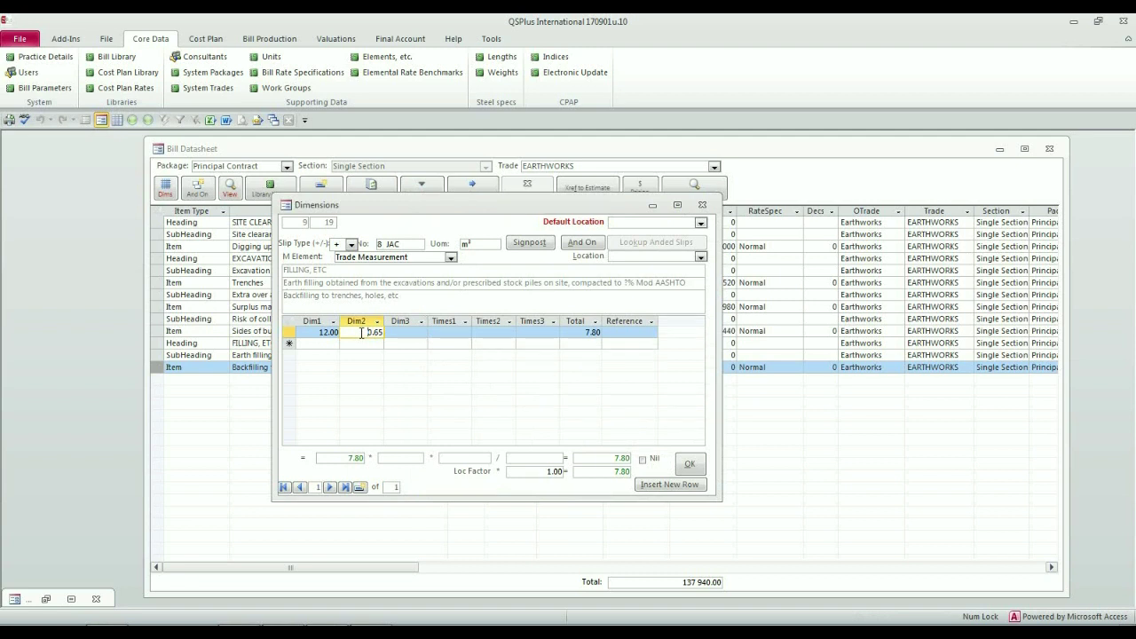
Create a sidecast for the third dimension with the reference "width of backfill = wid of exc - thickness of wall".
left_click(400, 332)
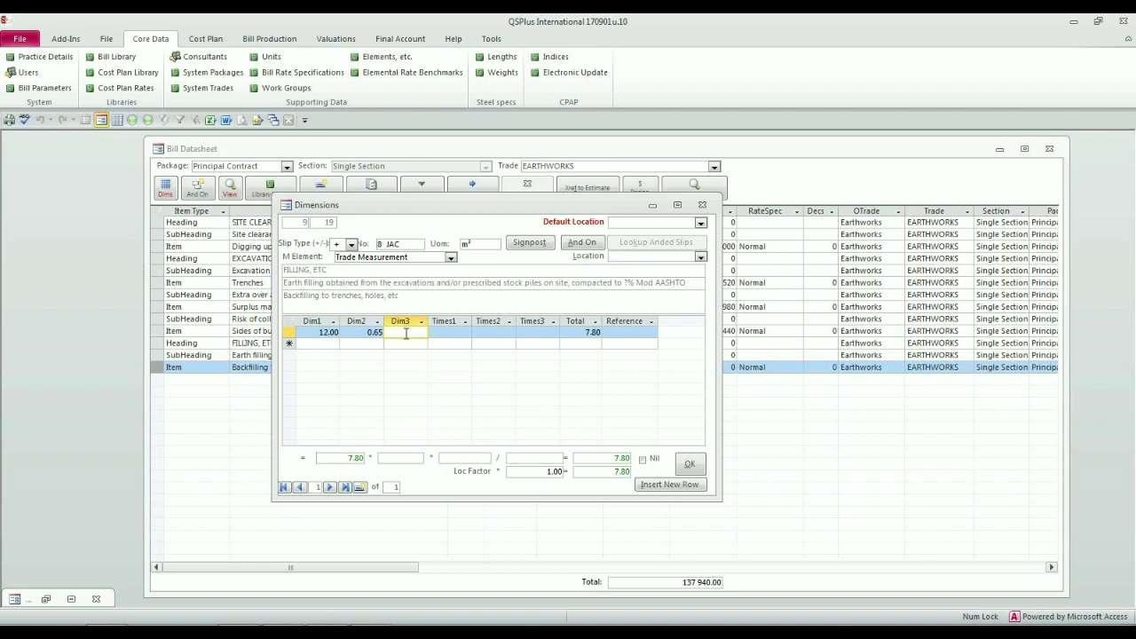
double_click(406, 333)
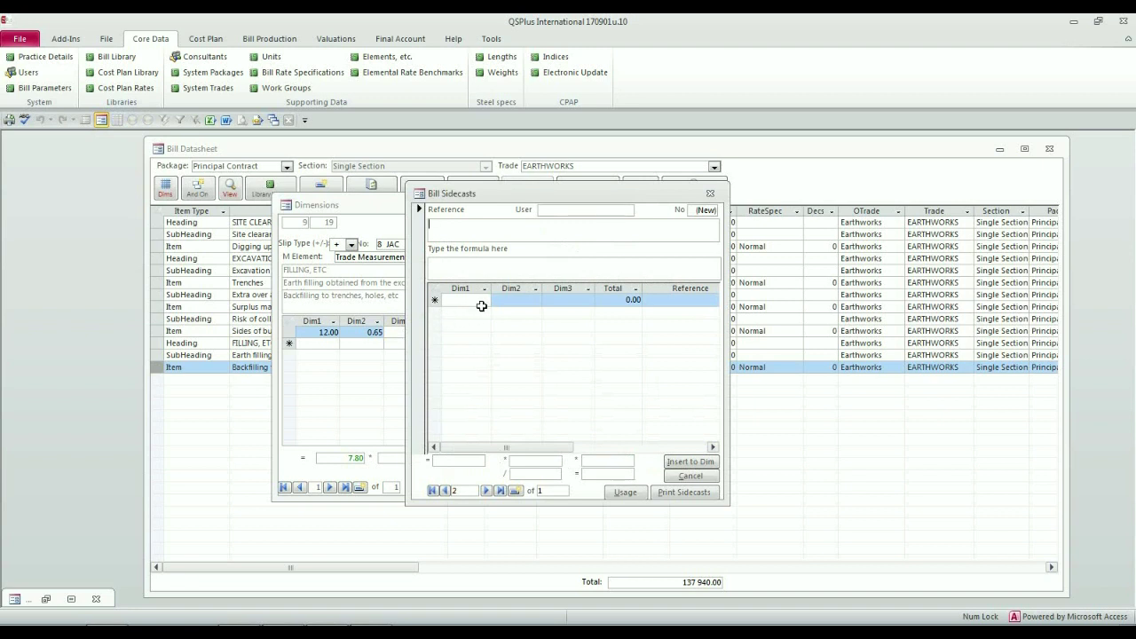
type("width of back")
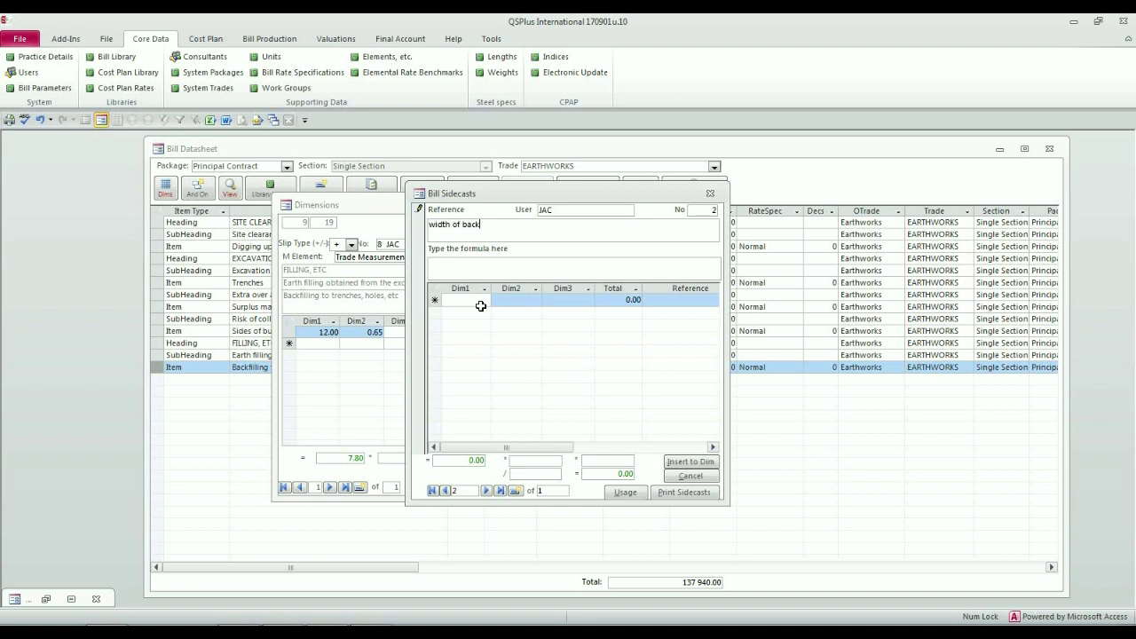
type("fill = wid of exc - thickness of wall")
Enter the sidecast formula 0.6 - .28 and insert its result as the third dimension of the backfilling item.
left_click(473, 300)
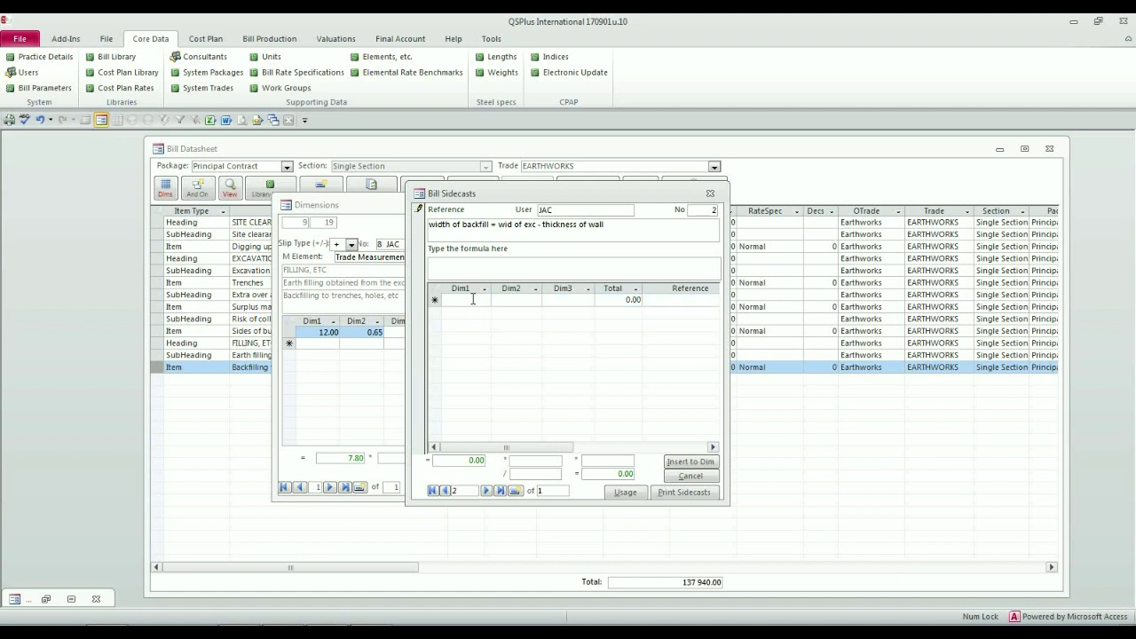
left_click(467, 271)
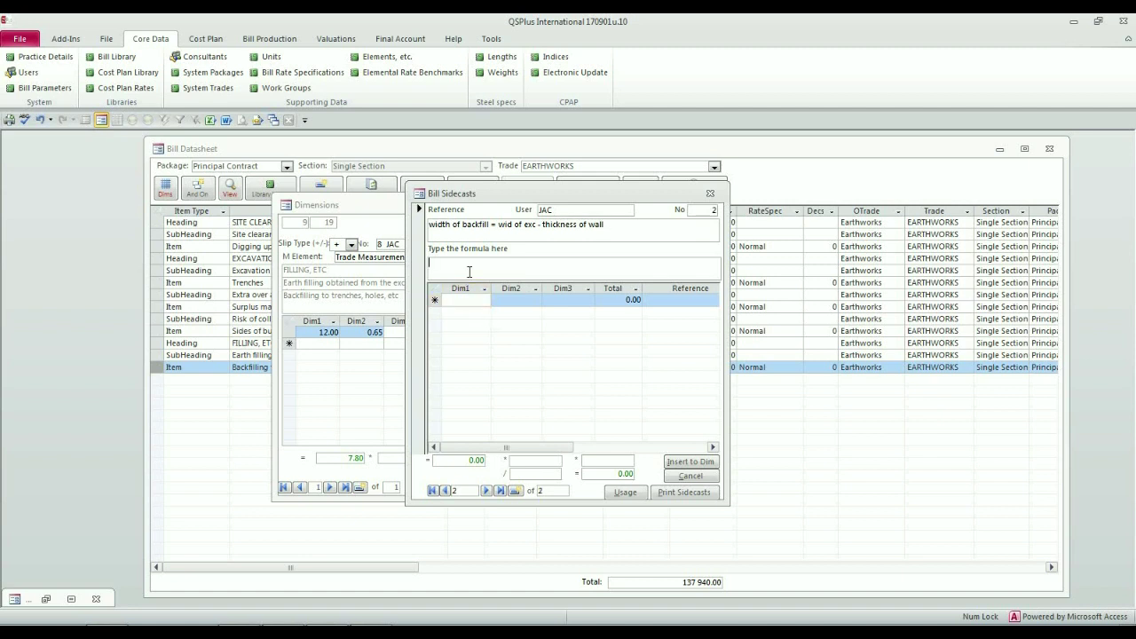
type("0.6 - .280")
key("BackSpace")
key("Return")
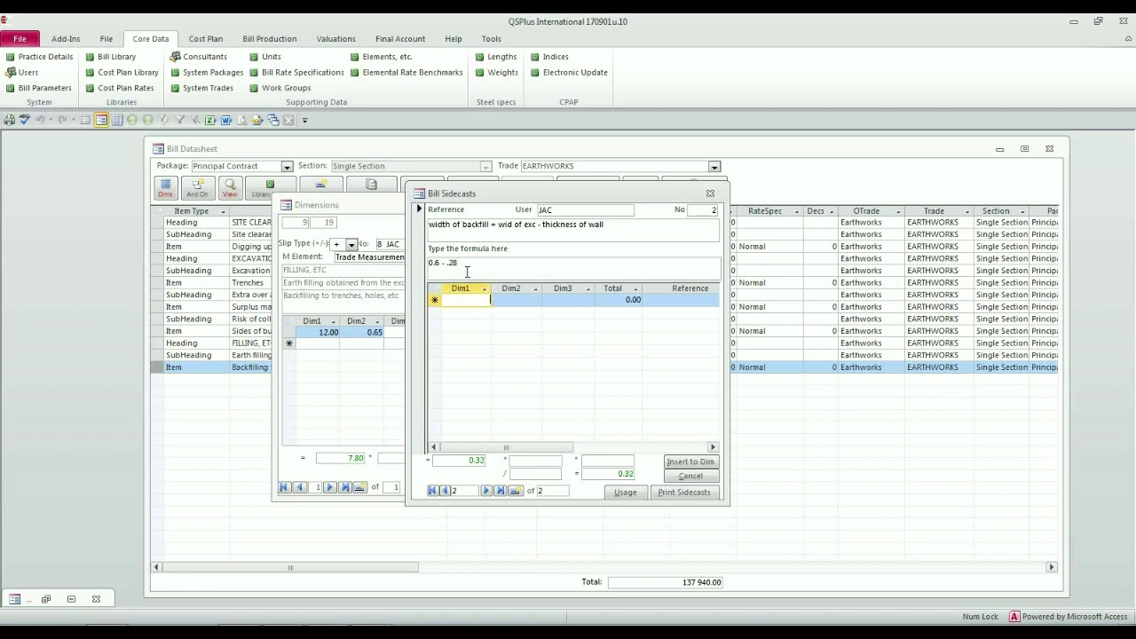
key("Return")
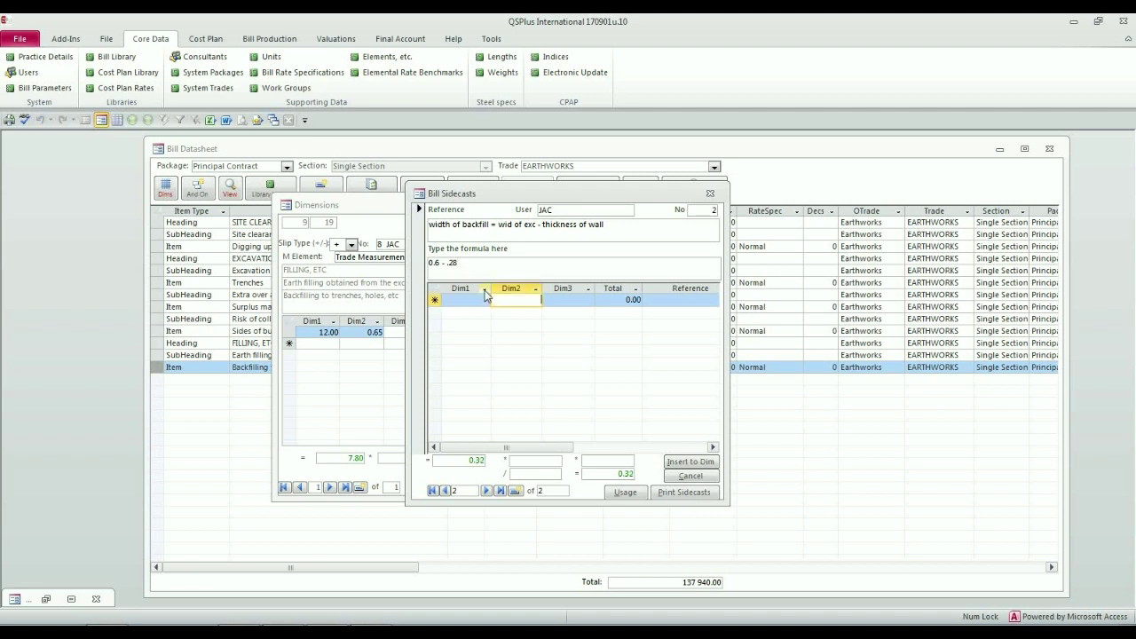
left_click(605, 476)
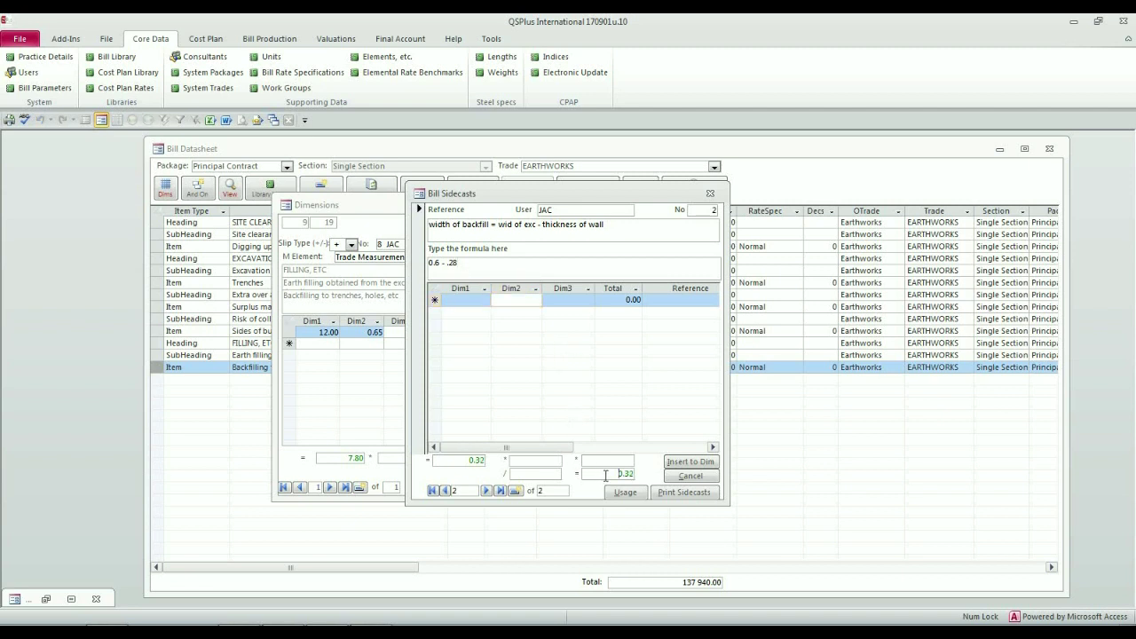
left_click(696, 464)
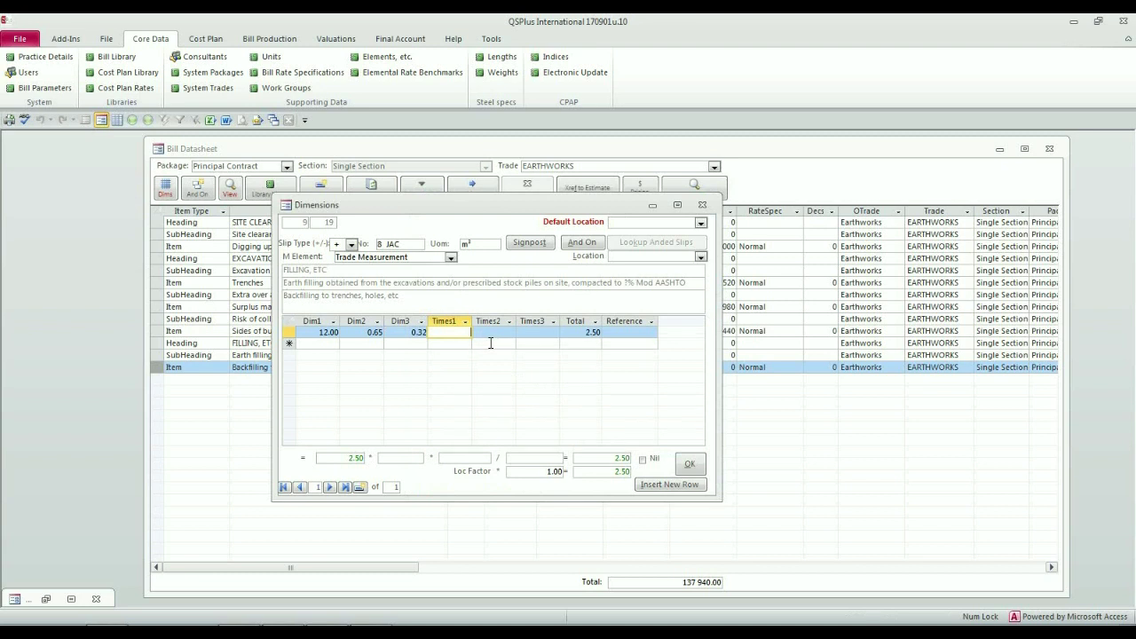
Set the first multiplier of the 12.00 row to 2 and give the row the reference "backfill to trench".
type("2")
key("Tab")
key("Tab")
key("Tab")
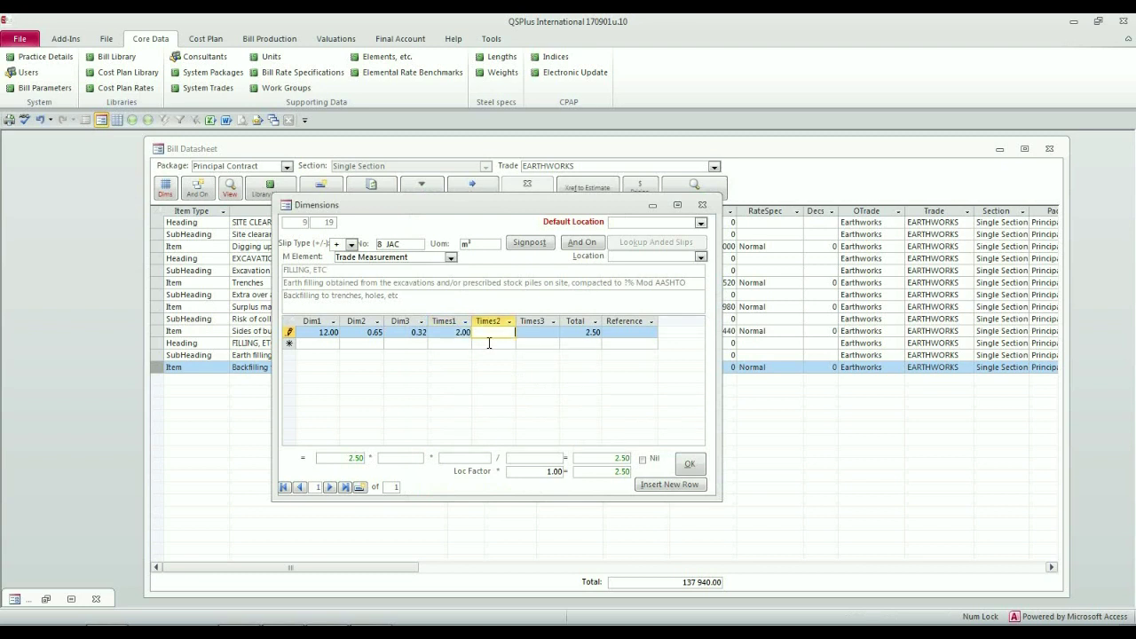
type("backfill")
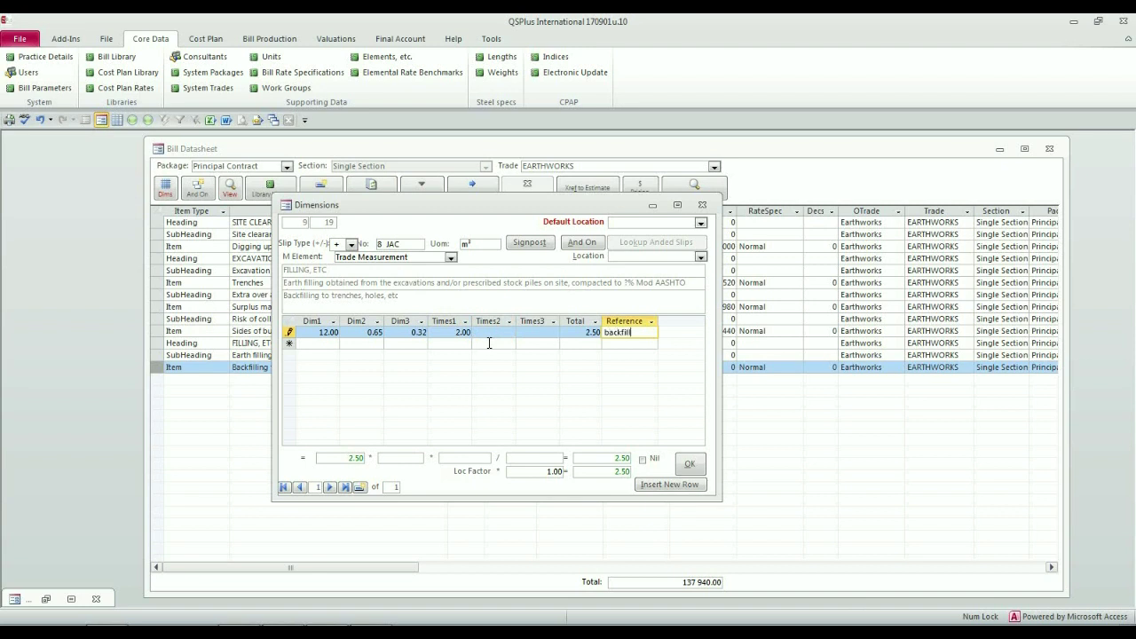
type(" to trench")
key("Return")
Complete a second backfill row with 25 as the first dimension and 2 as the first multiplier, keeping the carried-over dimensions and reference.
type("25")
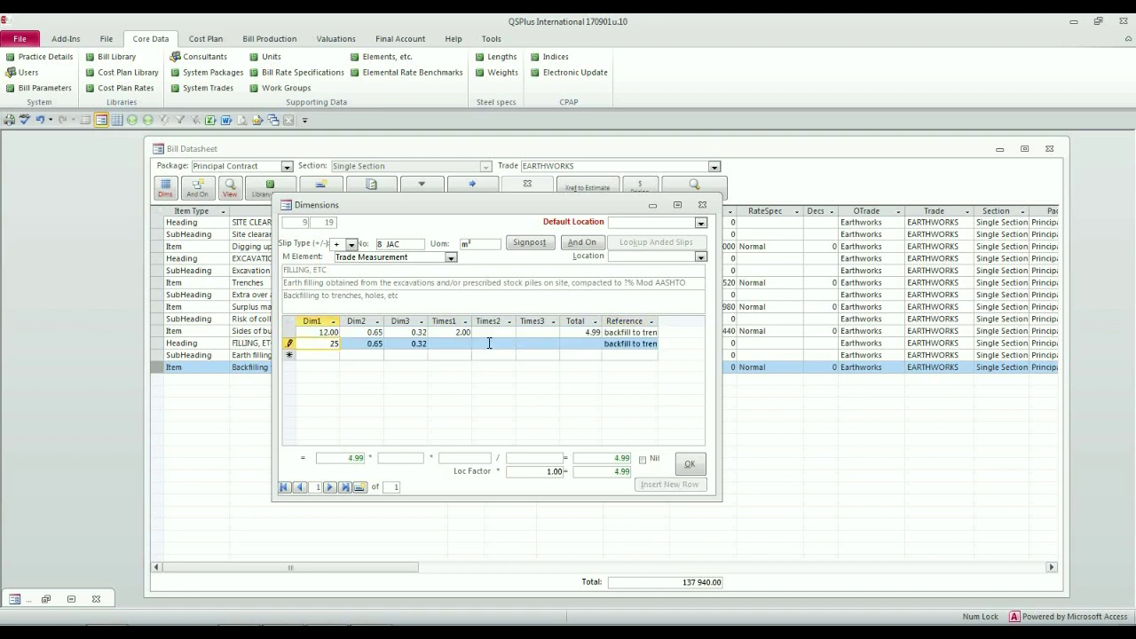
key("Return")
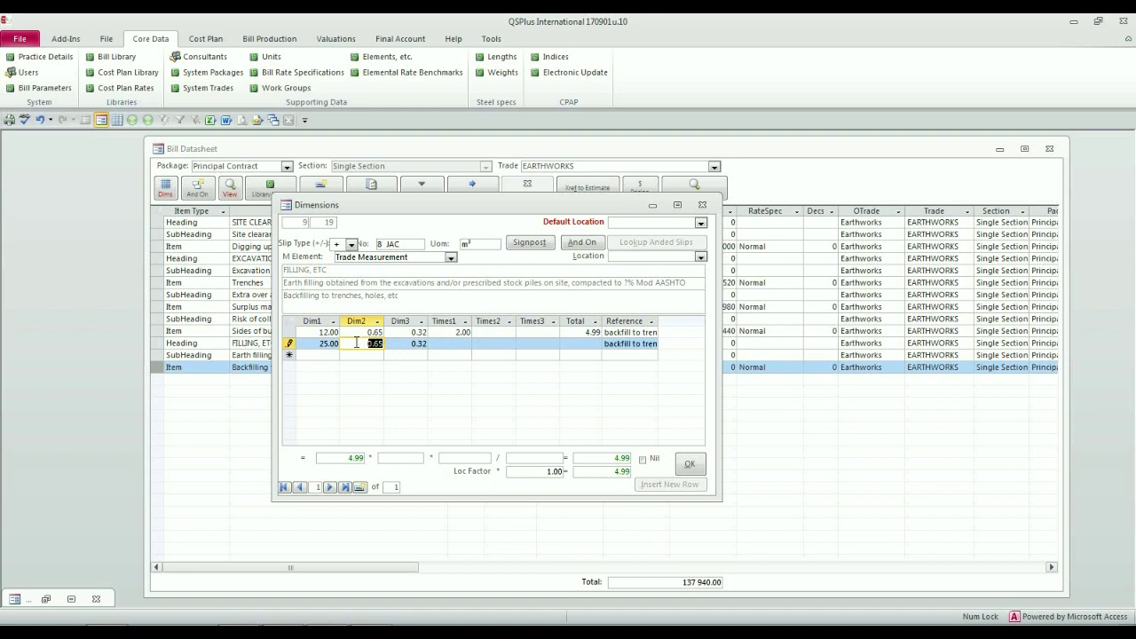
key("Tab")
key("Tab")
type("2")
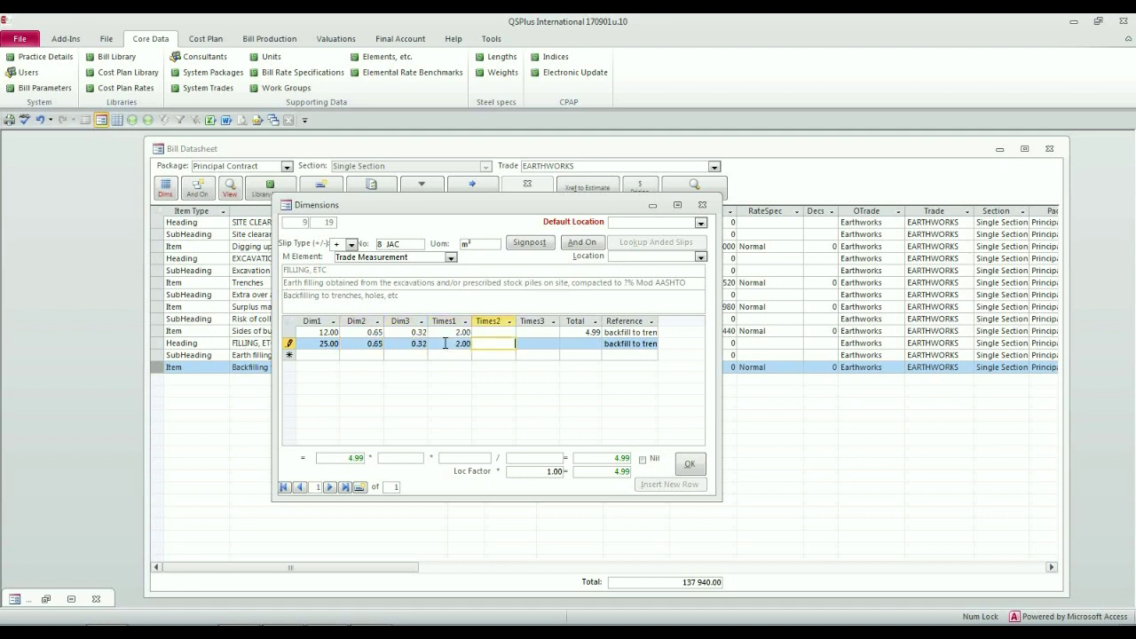
key("Tab")
key("Tab")
key("Tab")
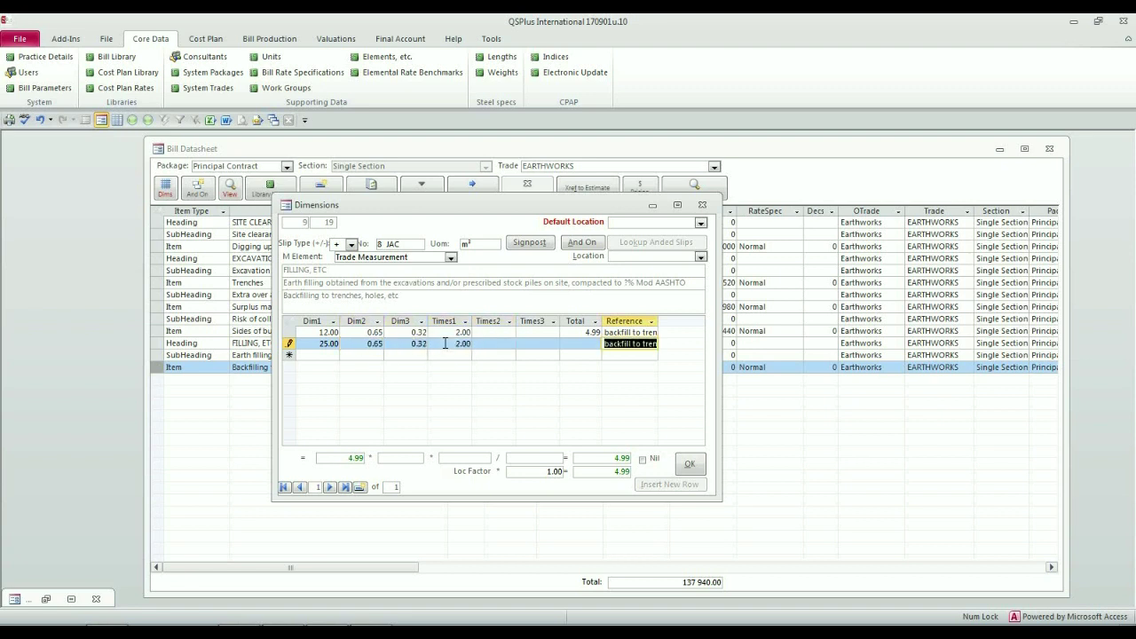
key("Tab")
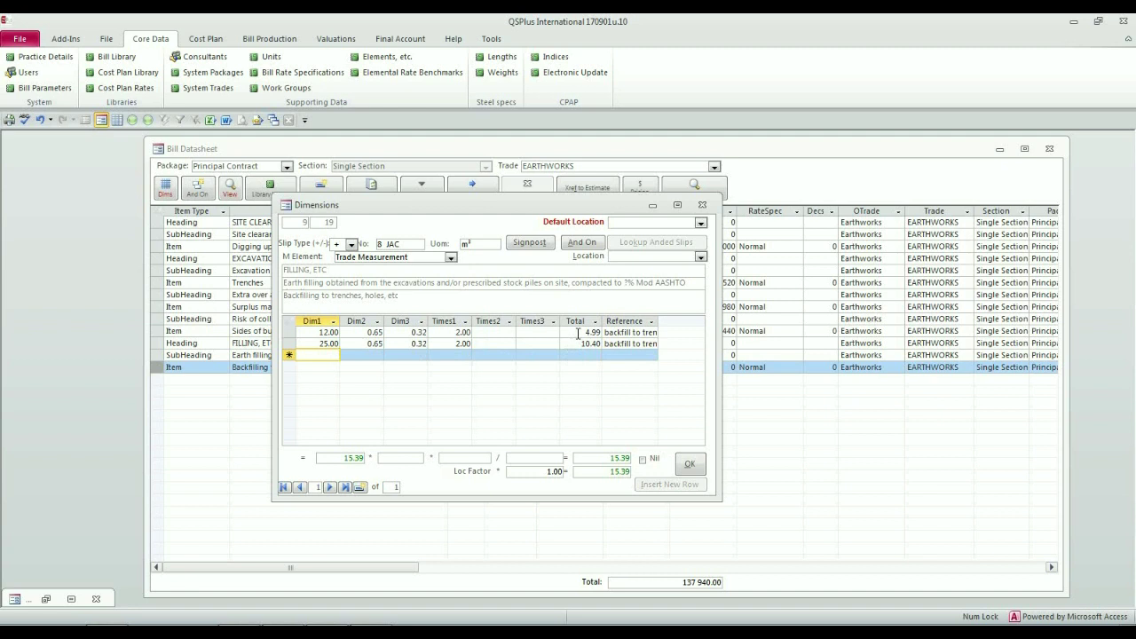
Assign the Main Building location to the backfilling dimensions and accept them.
left_click(701, 257)
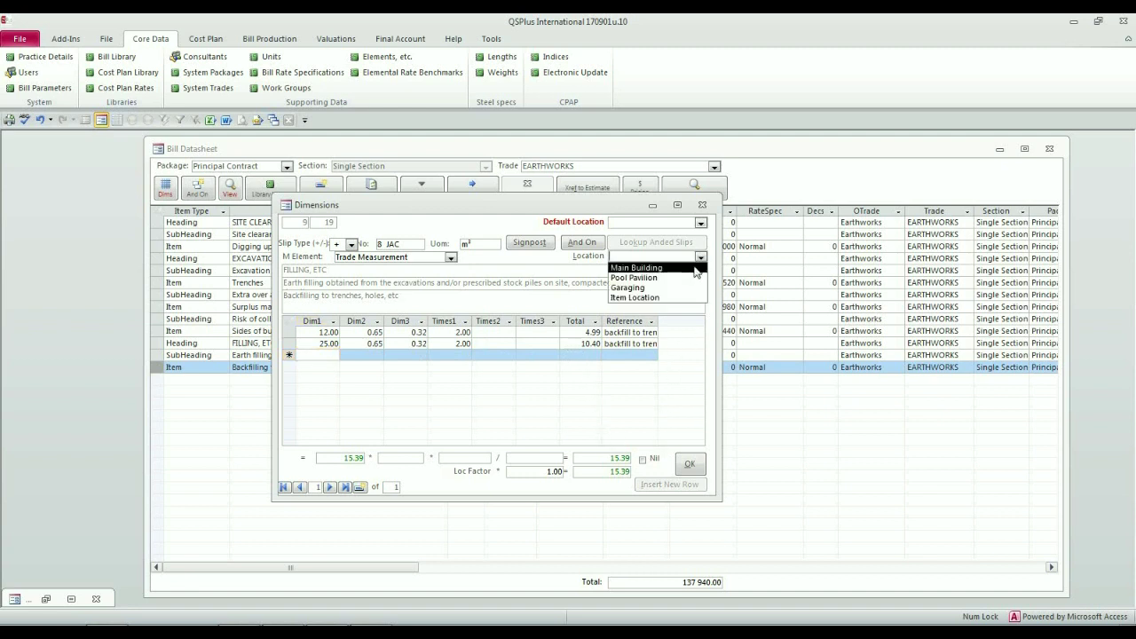
left_click(695, 266)
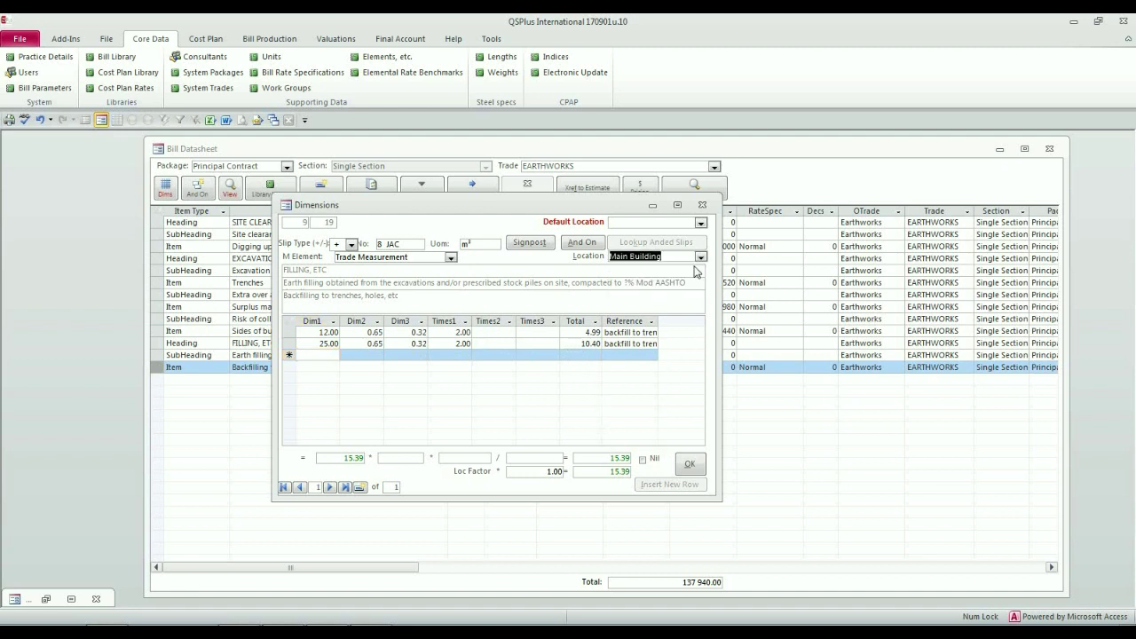
left_click(692, 465)
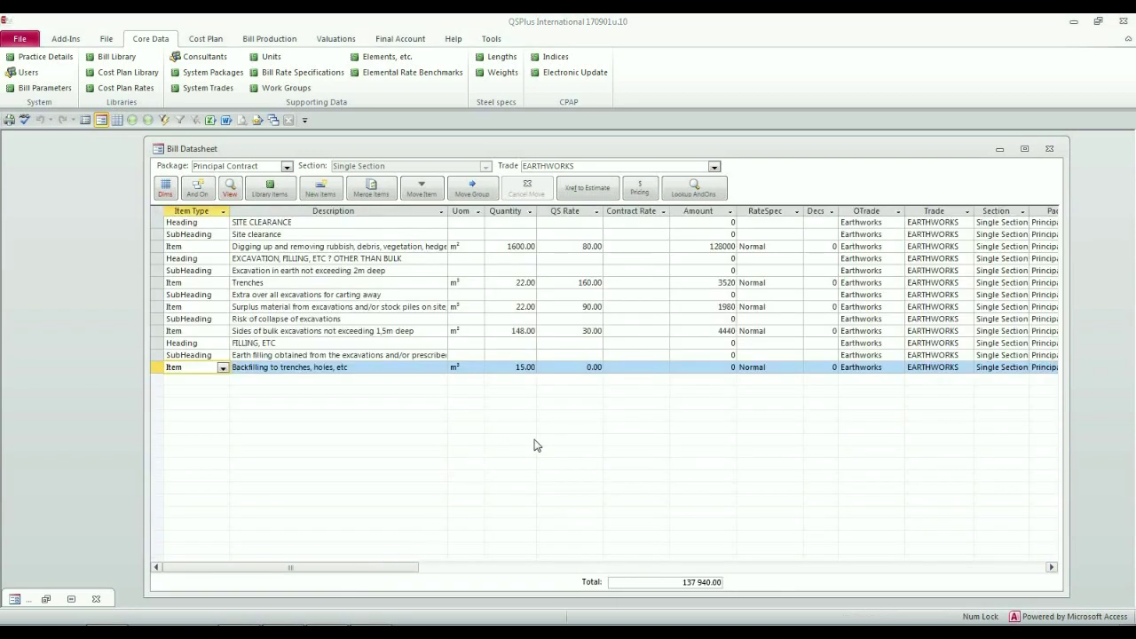
Set the QS rate of the item "Backfilling to trenches, holes, etc" to 70.
left_click(579, 367)
left_click_drag(577, 367, 645, 375)
type("70")
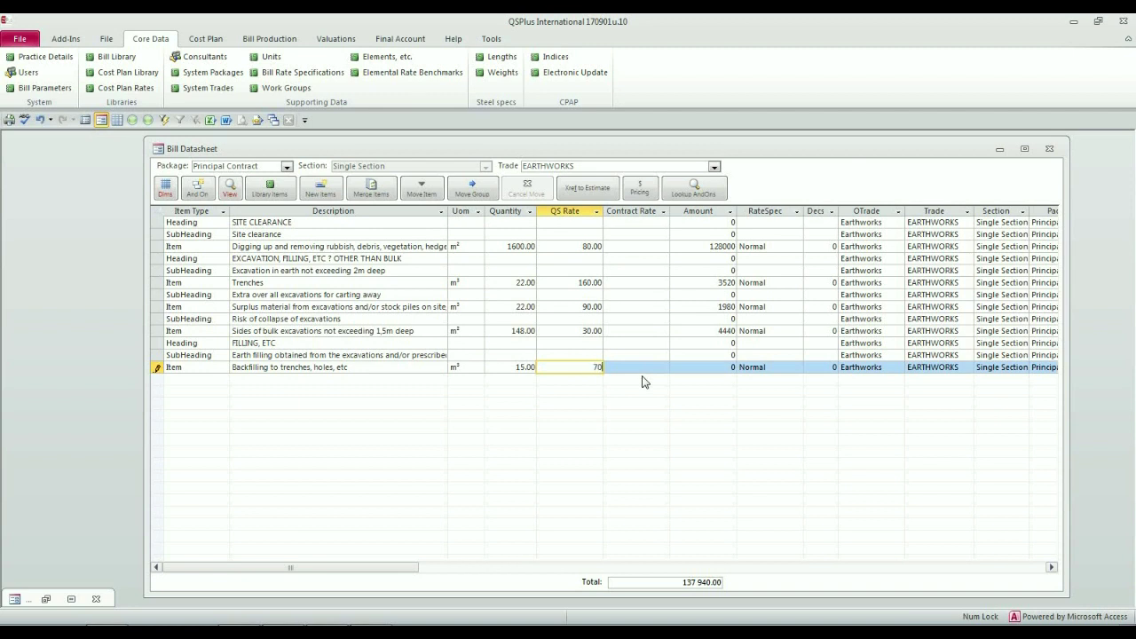
key("Up")
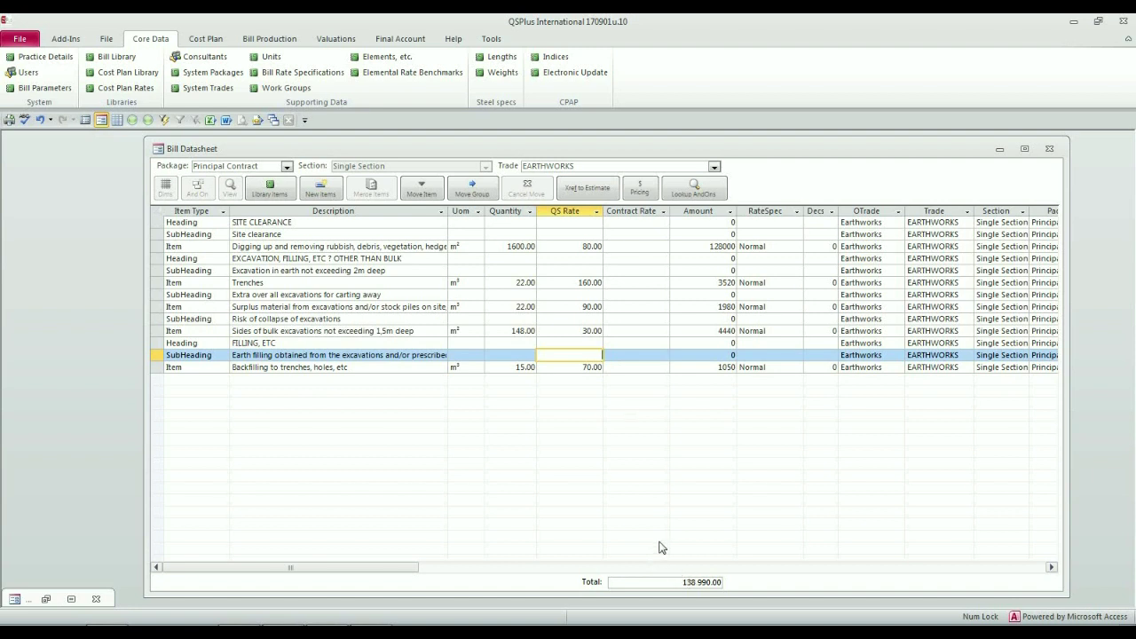
key("Tab")
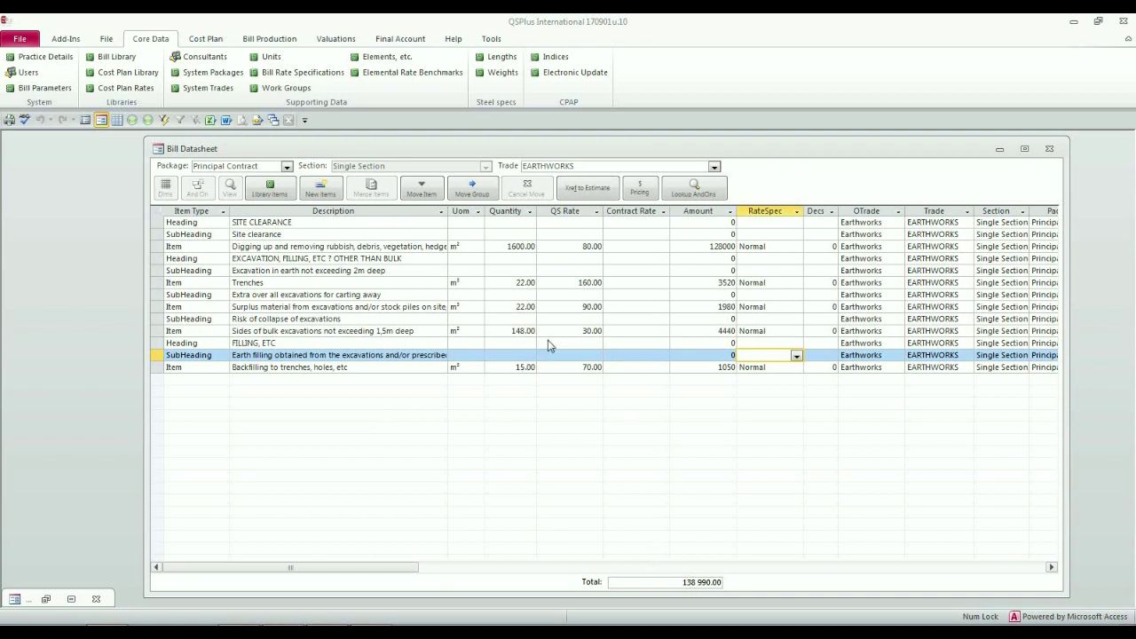
Switch the bill datasheet to the trade CONCRETE, FORMWORK AND REINFORCEMENT.
left_click(715, 167)
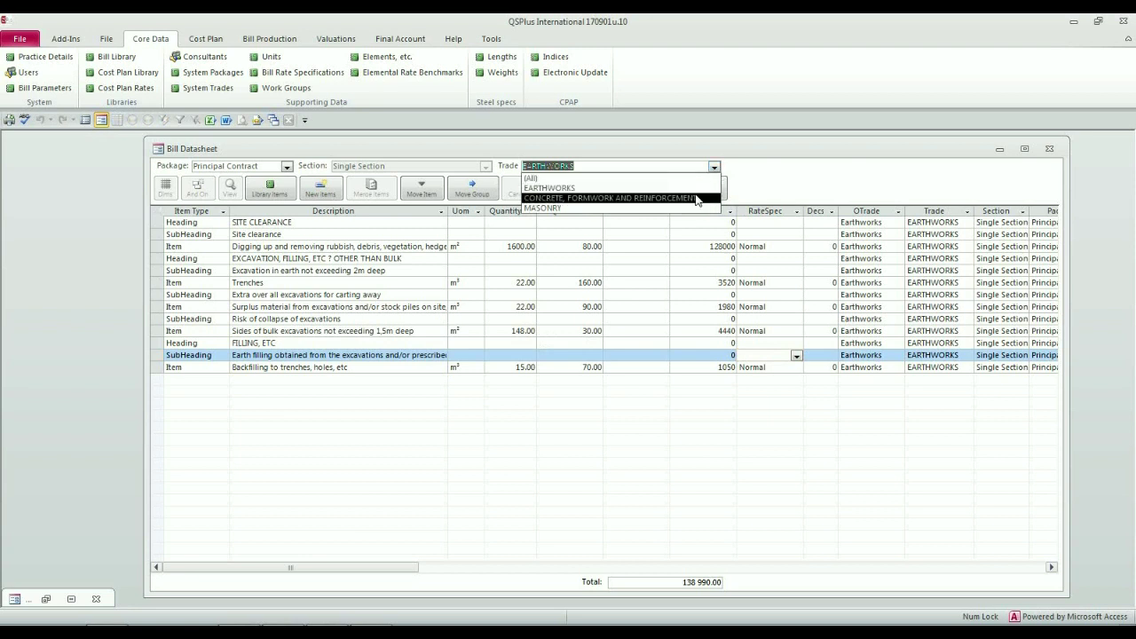
left_click(697, 197)
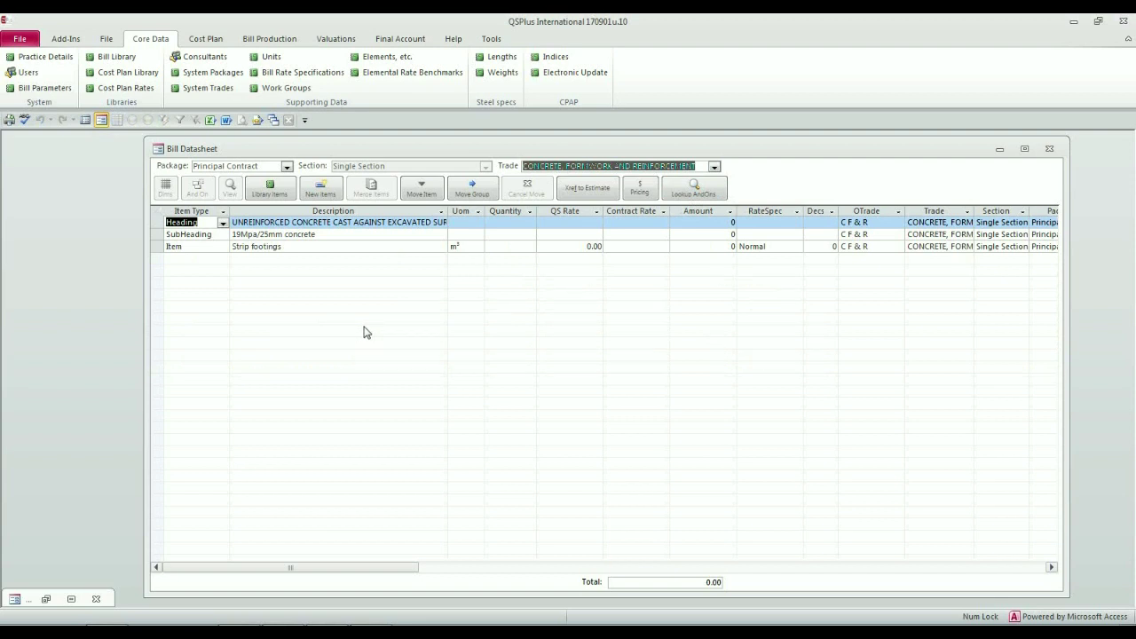
left_click(373, 589)
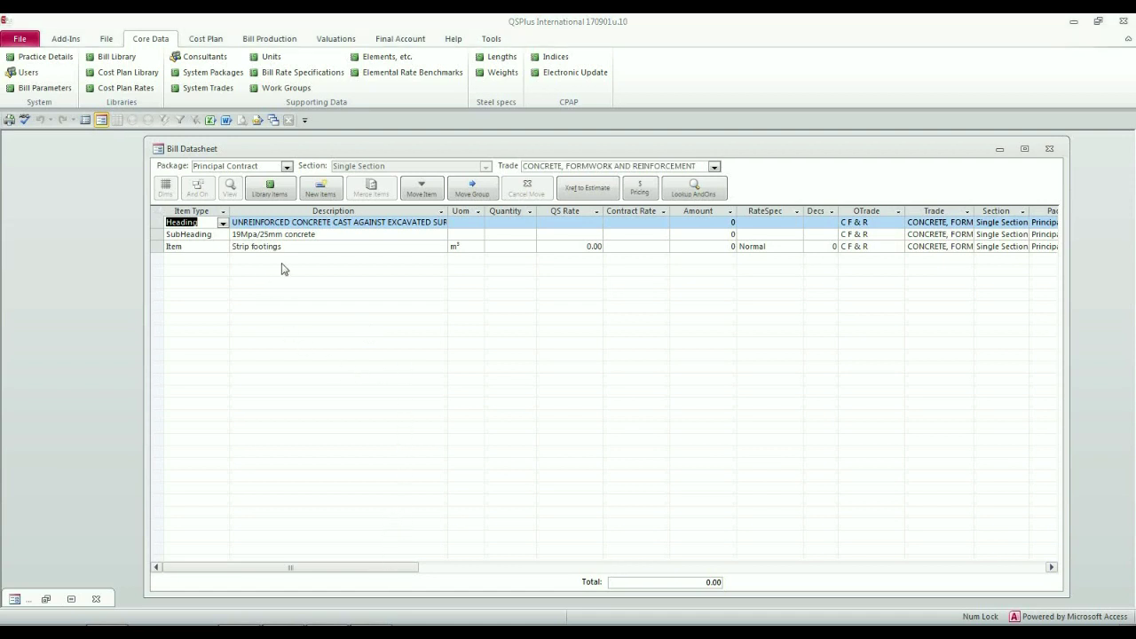
Open the item library and select "Class ? concrete" under UNREINFORCED CONCRETE CAST AGAINST EXCAVATED SURFACES in the concrete trade.
left_click(275, 189)
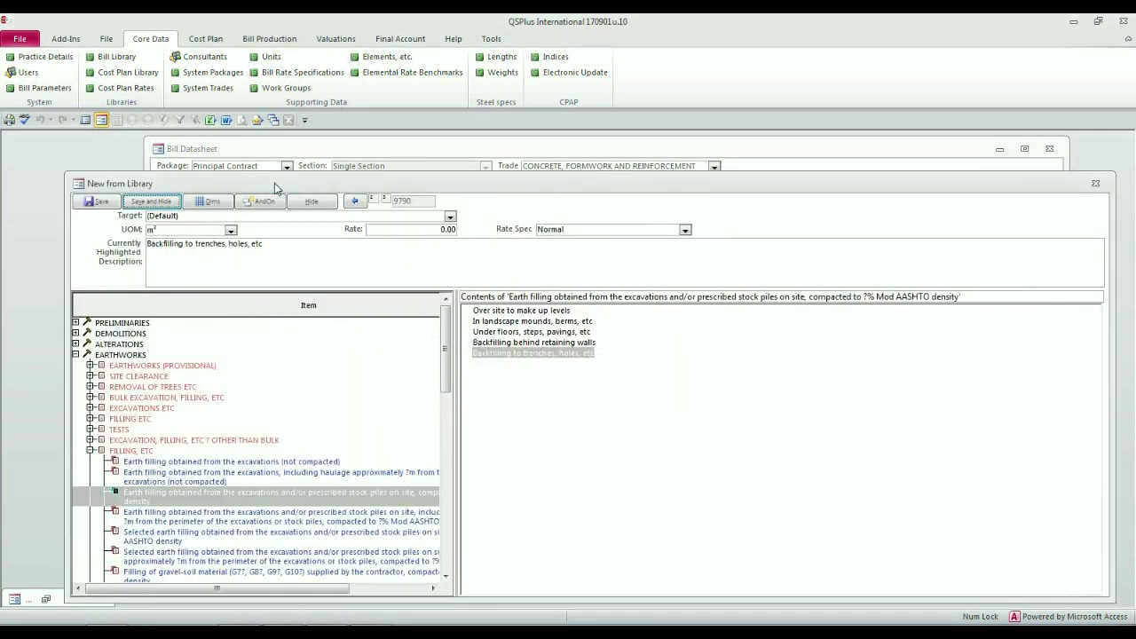
left_click(76, 354)
left_click(75, 387)
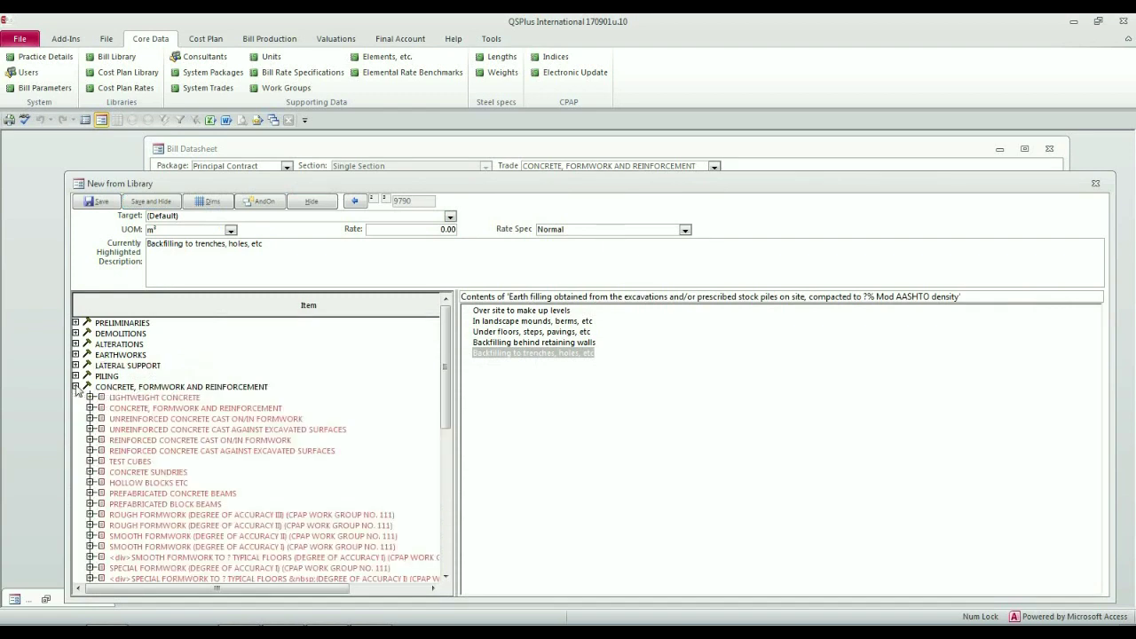
left_click(89, 430)
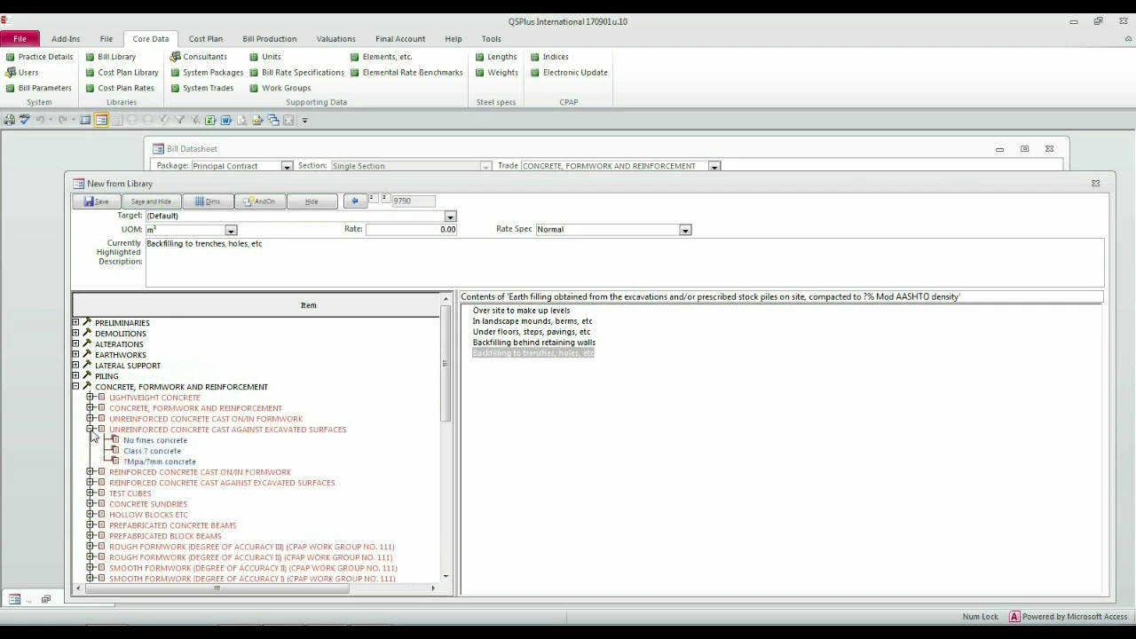
left_click(156, 452)
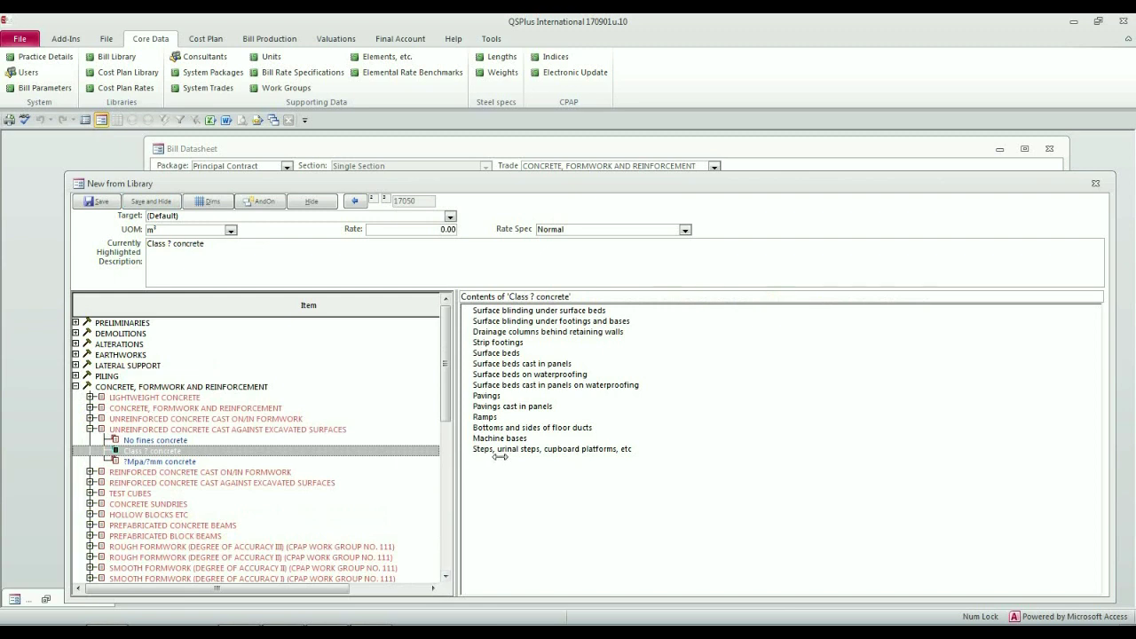
Change the subheading description to "Class A concrete" and add its item "Surface blinding under footings and bases" to the bill.
left_click(173, 244)
key("BackSpace")
type("A")
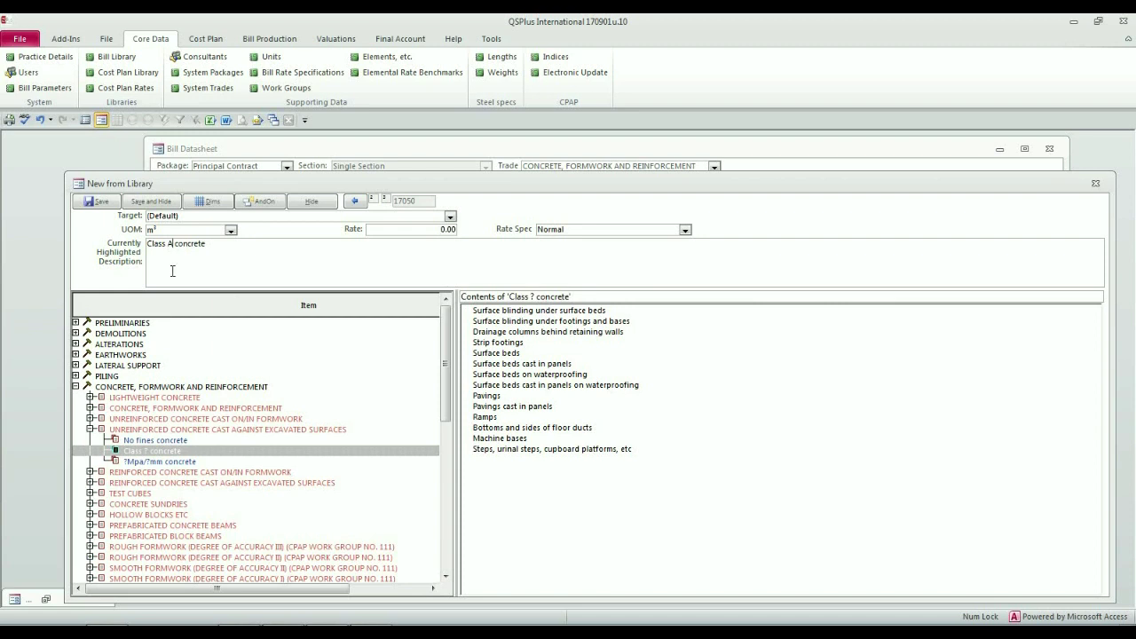
left_click(543, 325)
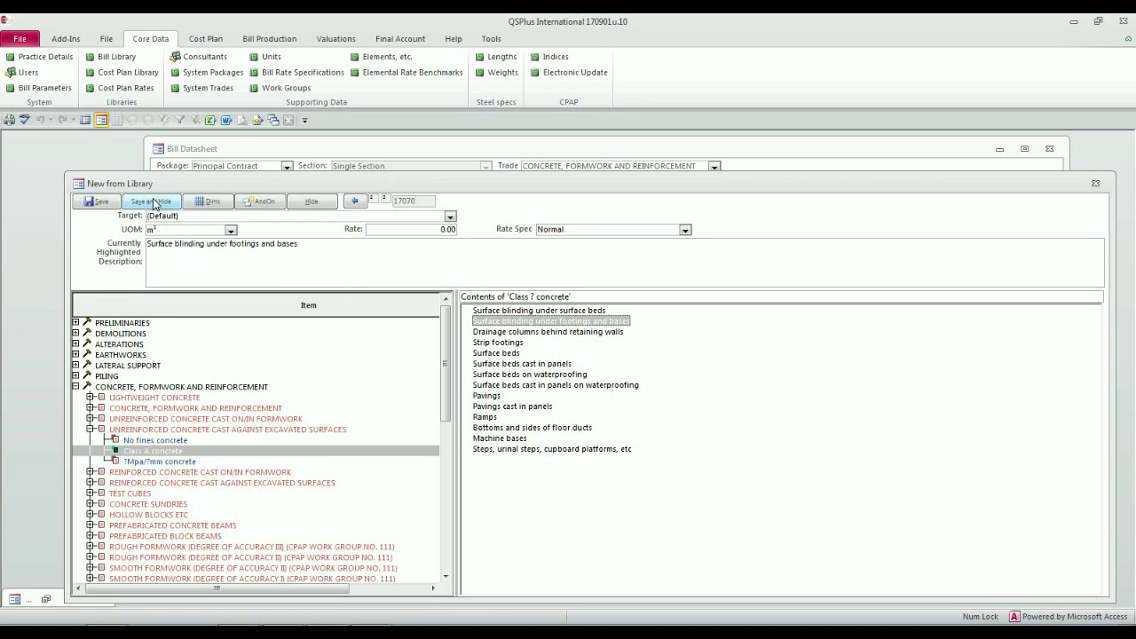
left_click(113, 203)
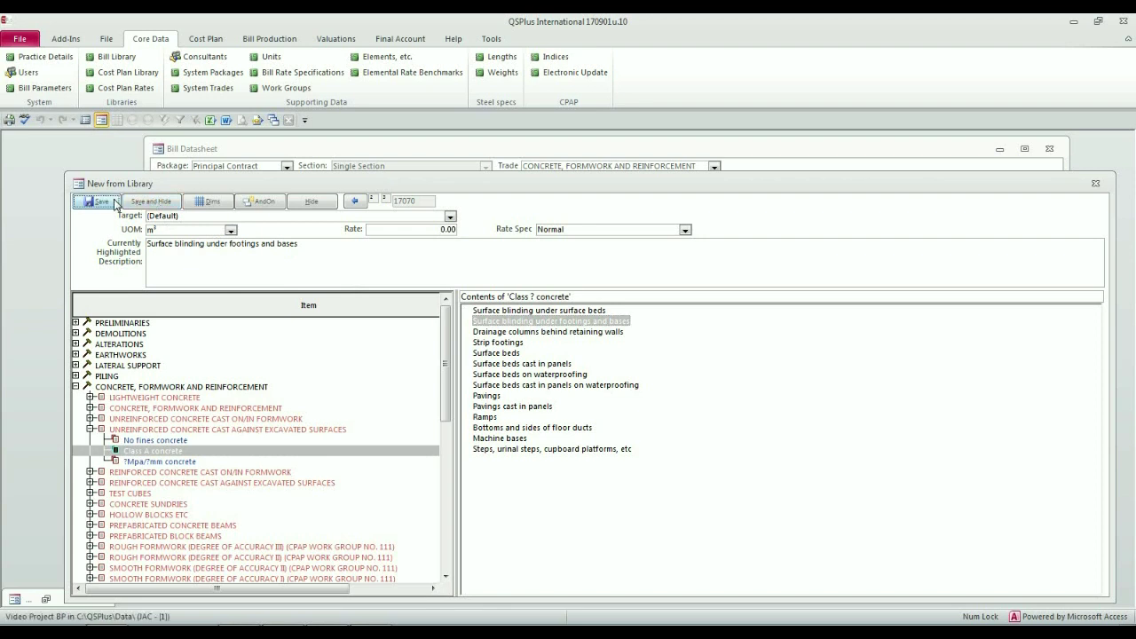
Add the item for making and testing 150 x 150 x 150mm concrete strength test cubes (Provisional) from TEST CUBES.
left_click(90, 492)
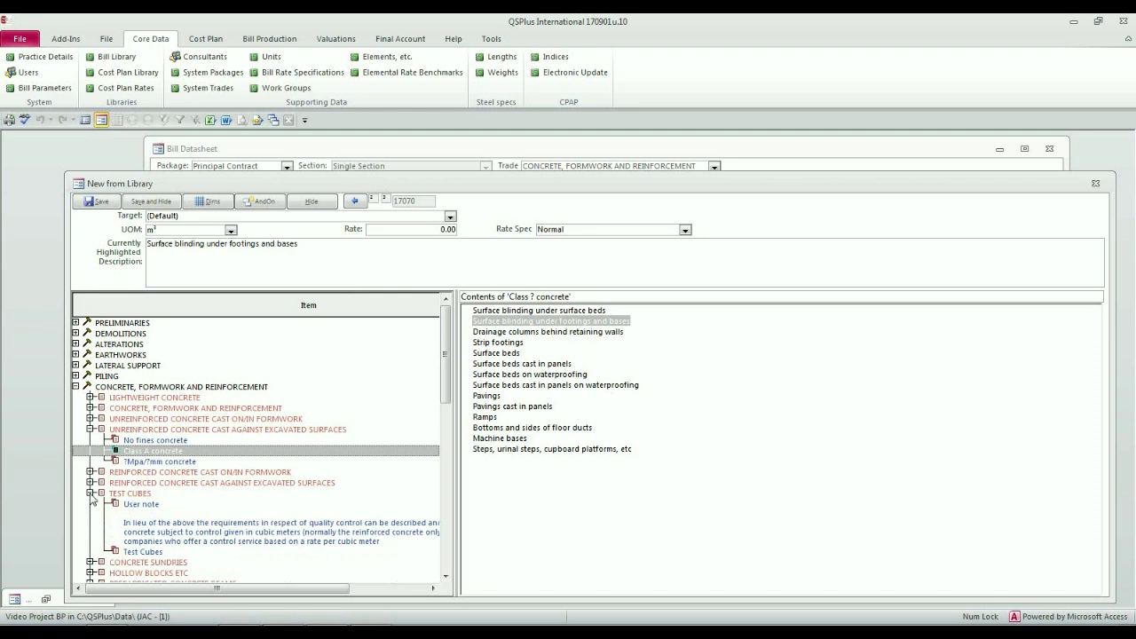
left_click(140, 552)
left_click(545, 313)
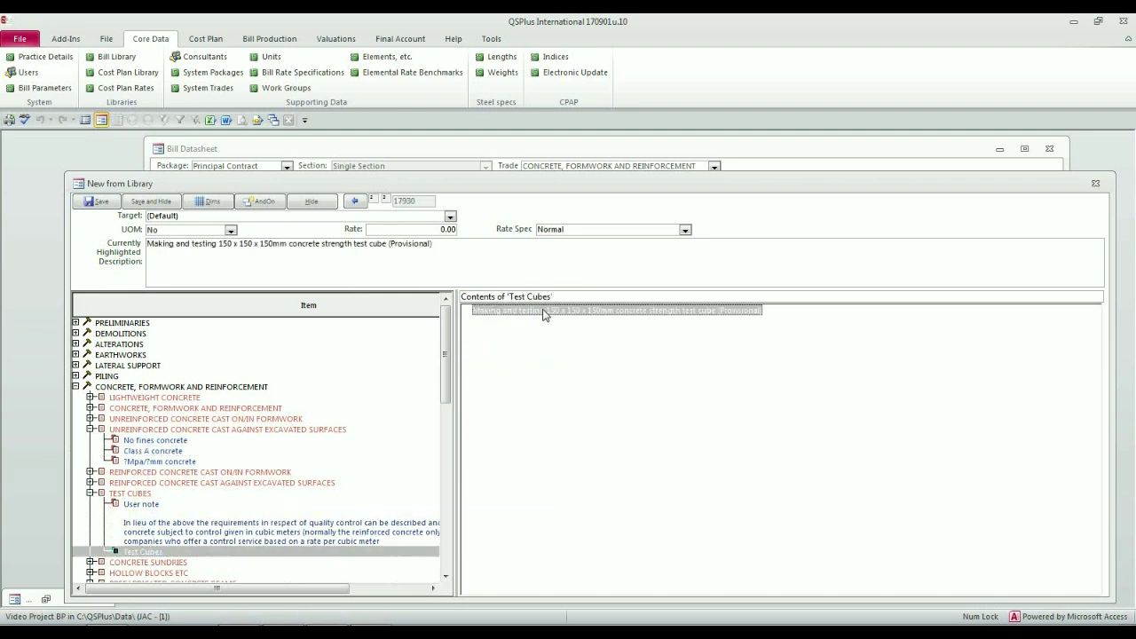
left_click(111, 202)
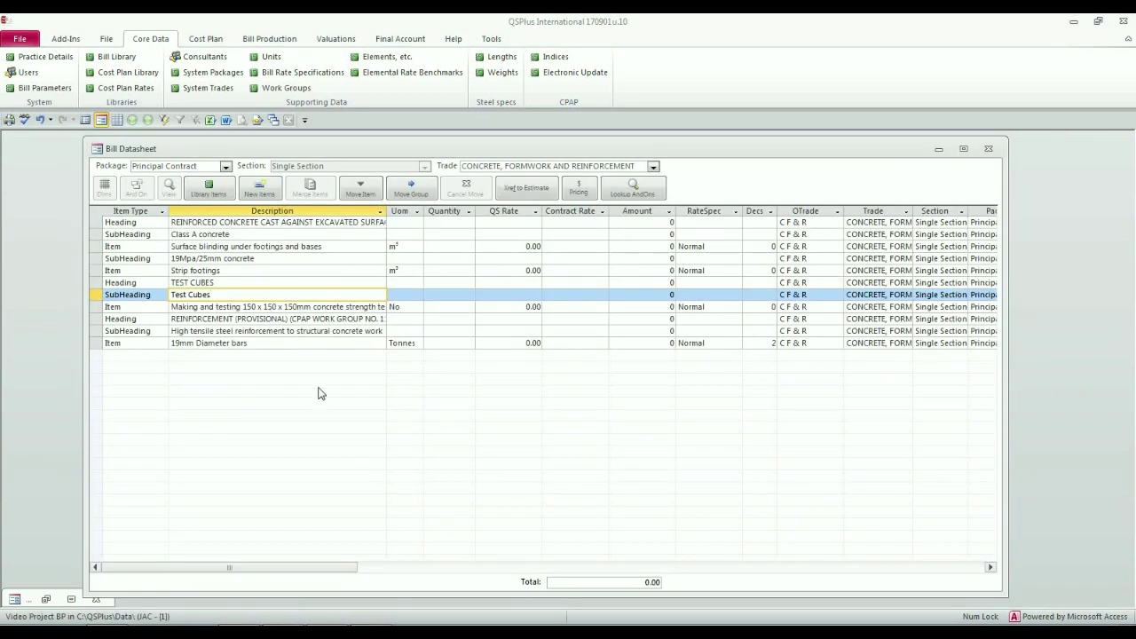
left_click(279, 321)
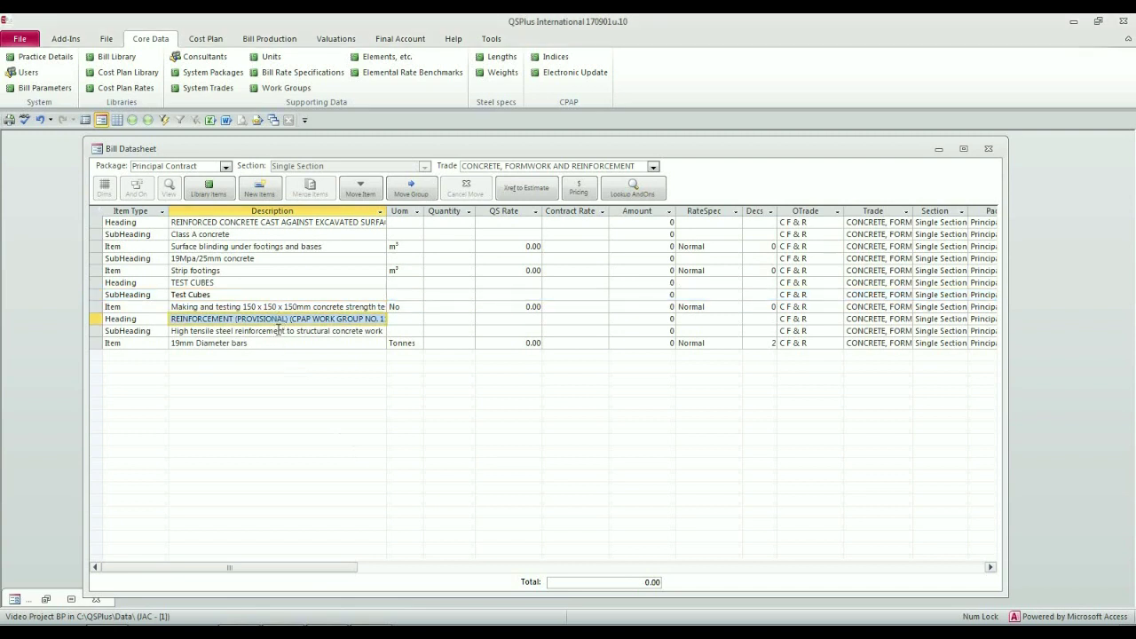
left_click(279, 329)
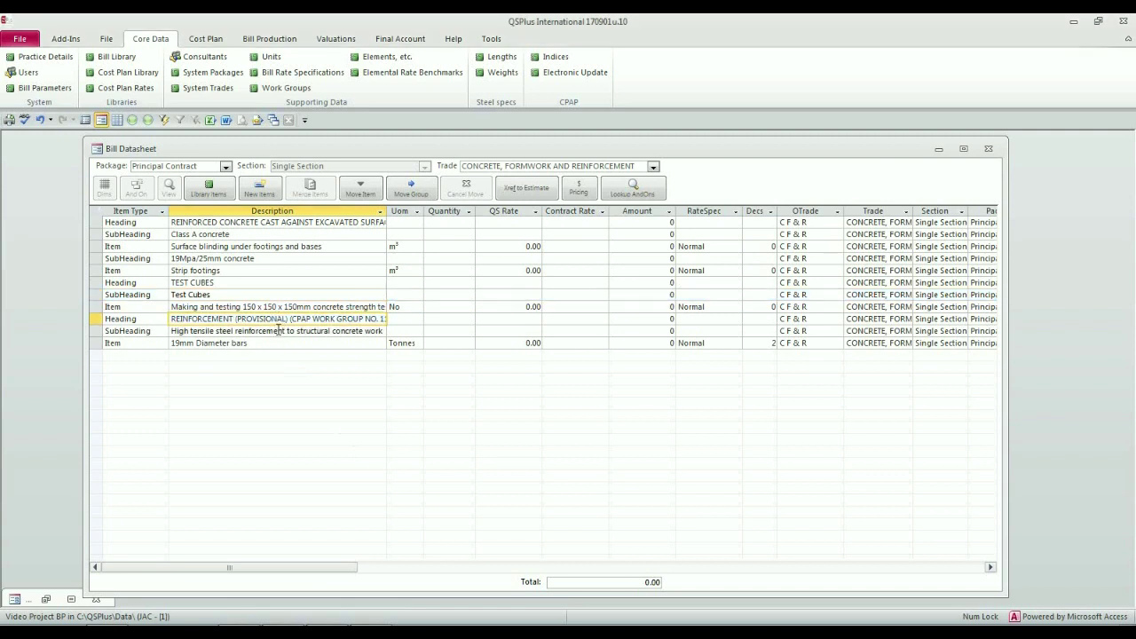
left_click(275, 343)
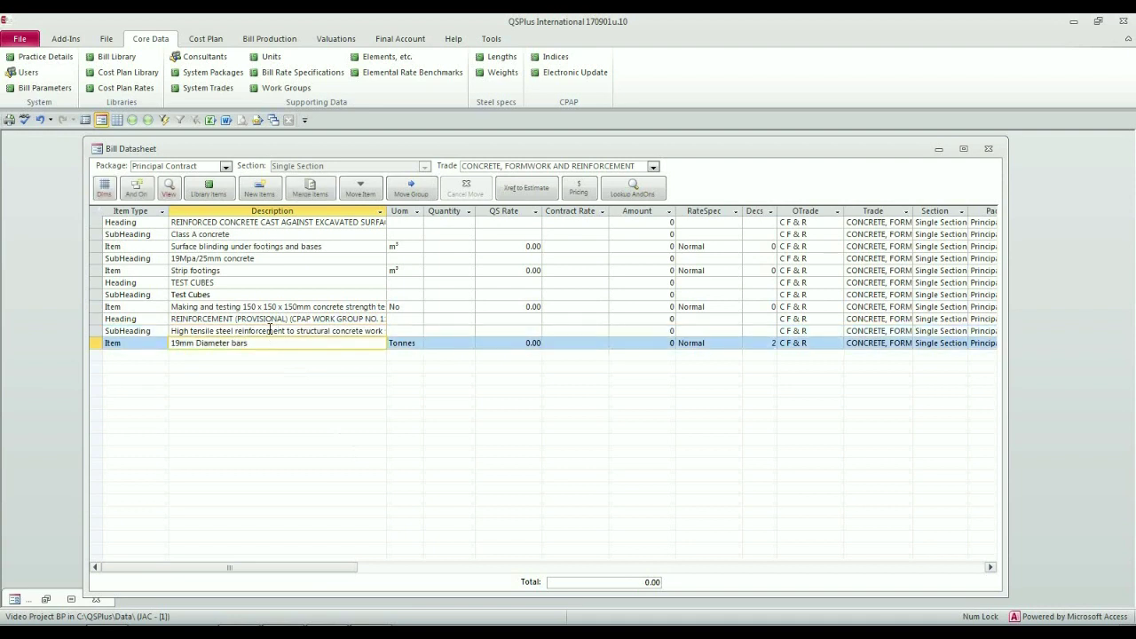
Try to enter dimensions for the "Surface blinding under footings and bases" item.
left_click(201, 247)
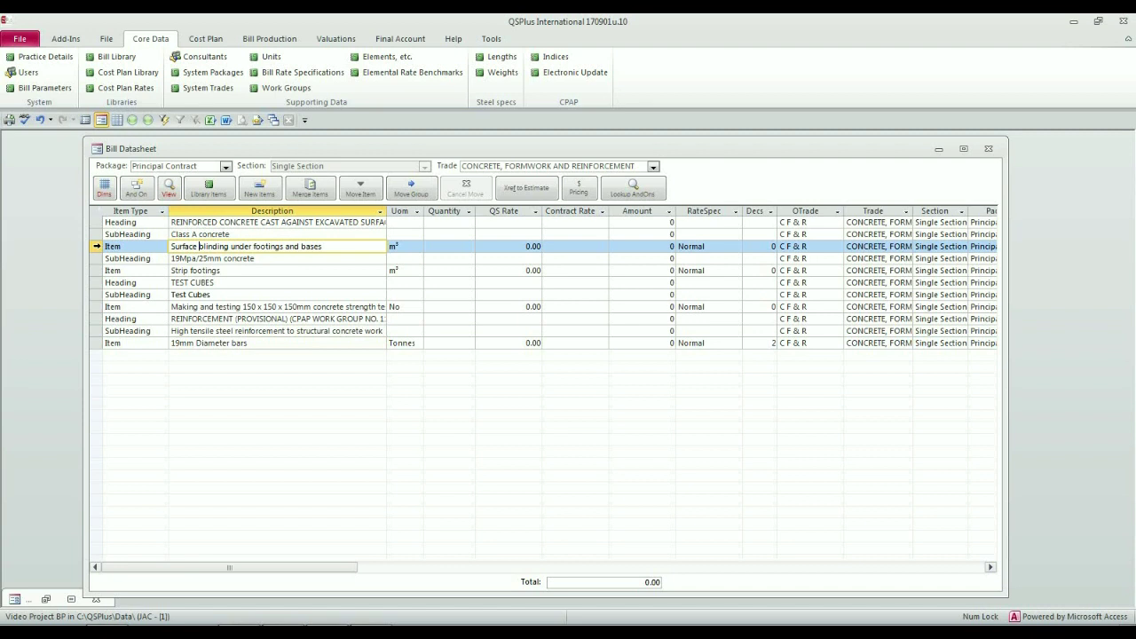
key("Escape")
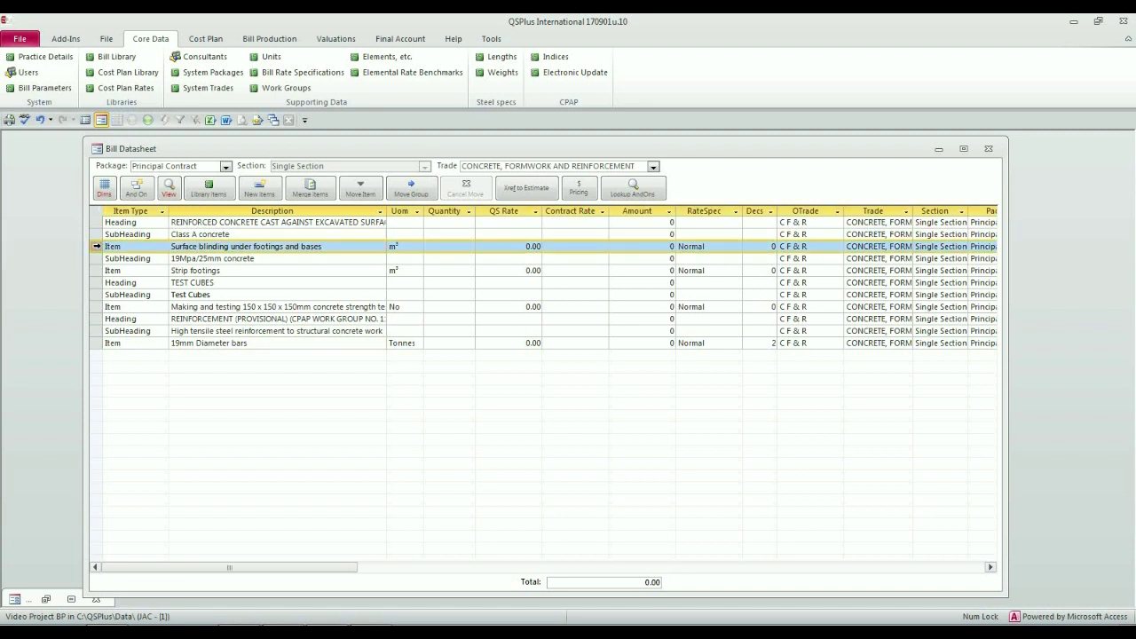
left_click(103, 187)
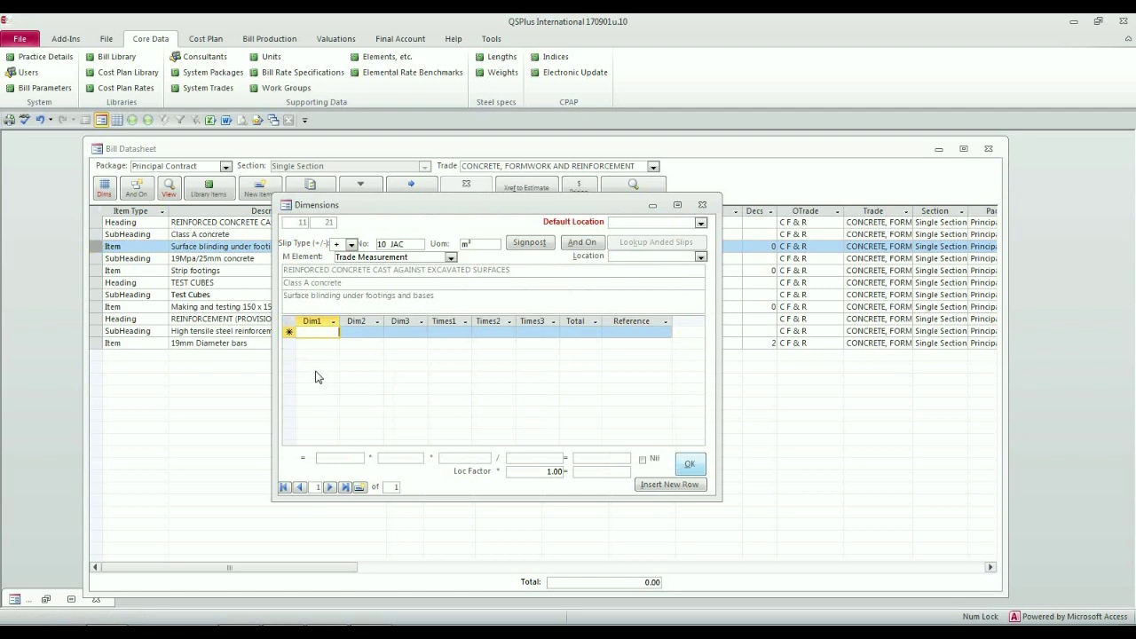
type("12")
key("Tab")
type("2")
key("Tab")
key("Return")
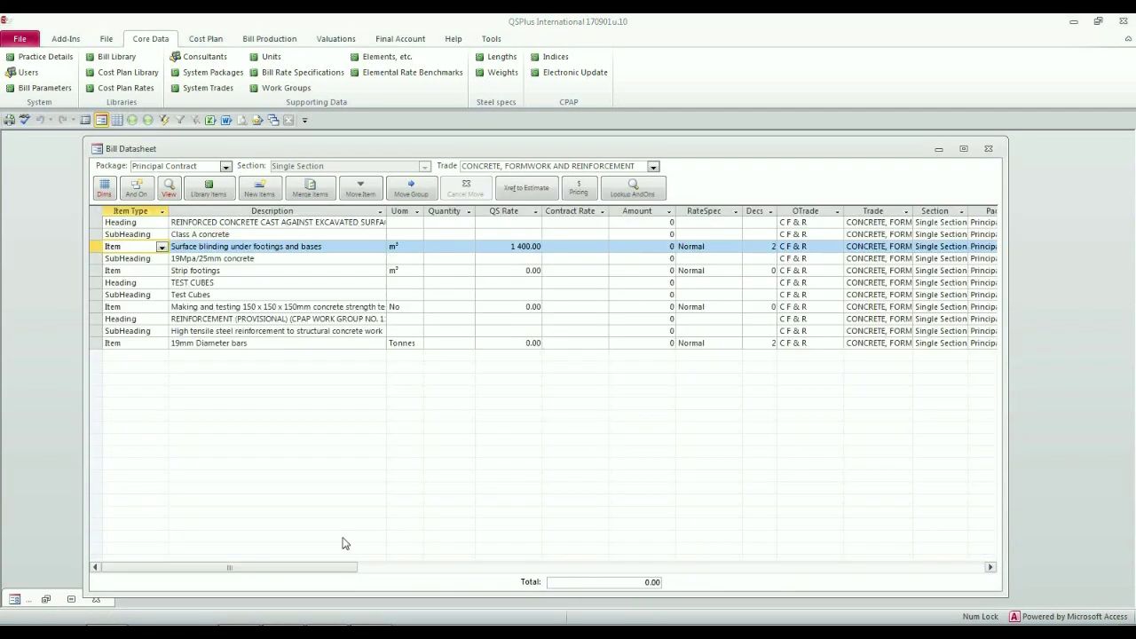
Enter a first dimension row for the surface blinding item: 12 by 0.6 by 0.05, times 2.
double_click(99, 248)
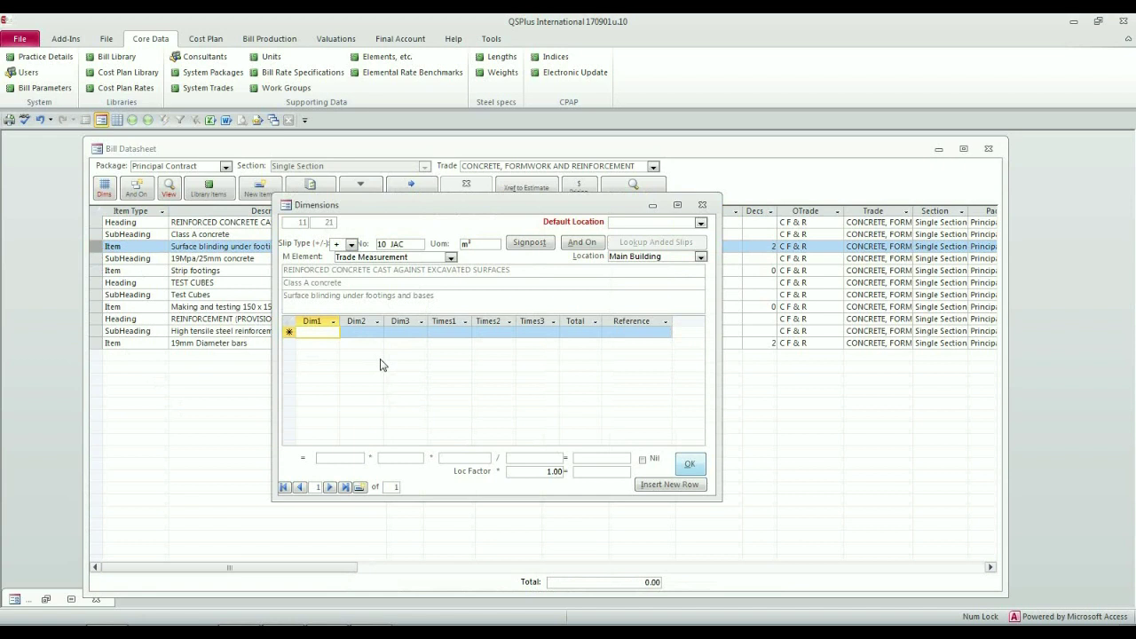
type("12")
key("Tab")
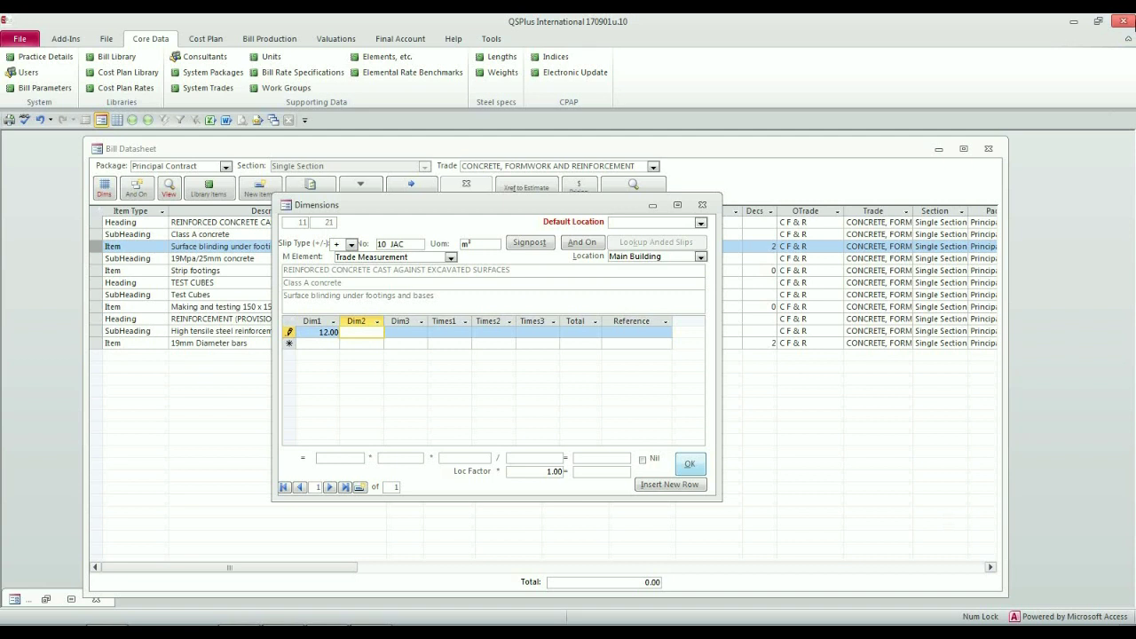
type("0.6")
key("Tab")
type(".05")
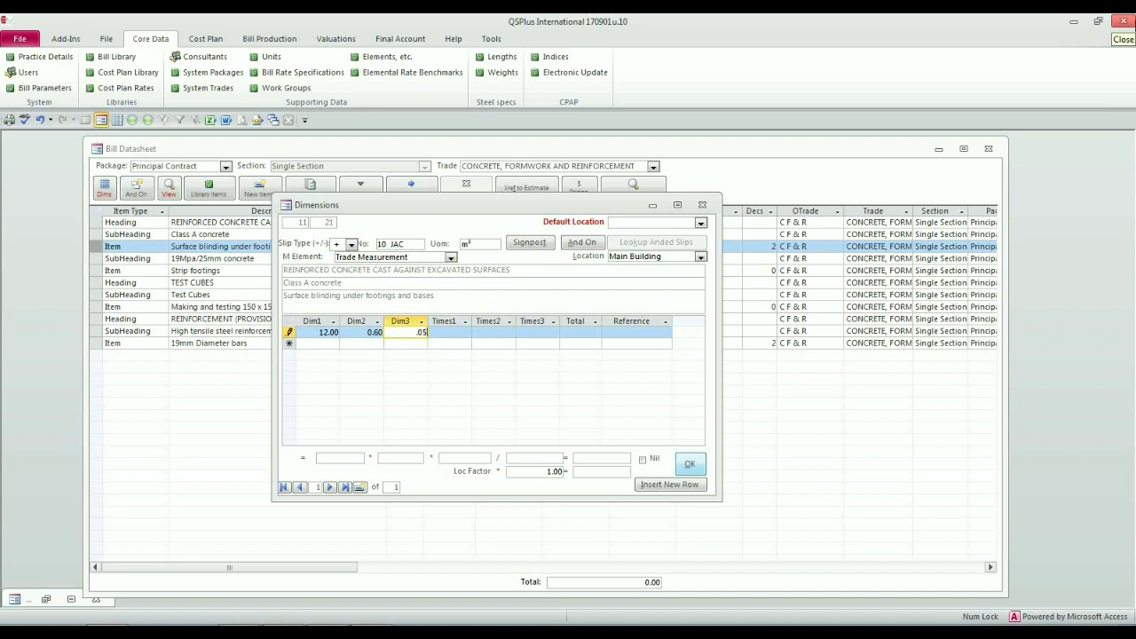
key("Tab")
type("2")
key("Tab")
key("Tab")
key("Tab")
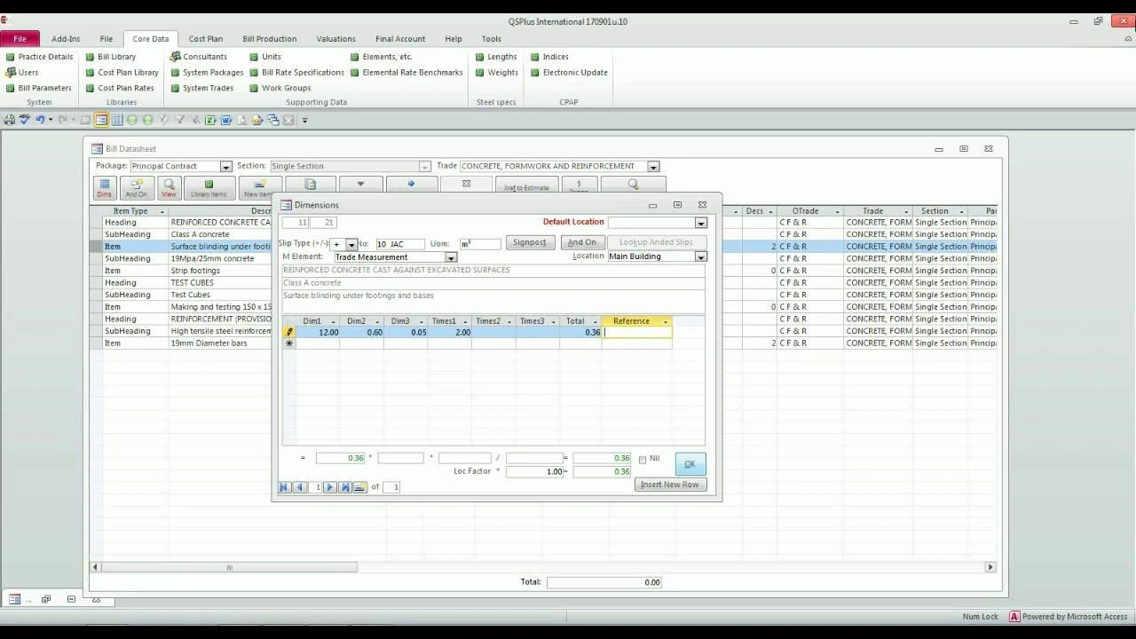
key("Tab")
Add a second surface blinding dimension row of 25 by 0.6 by 0.05, times 2, and accept the dimensions.
type("25")
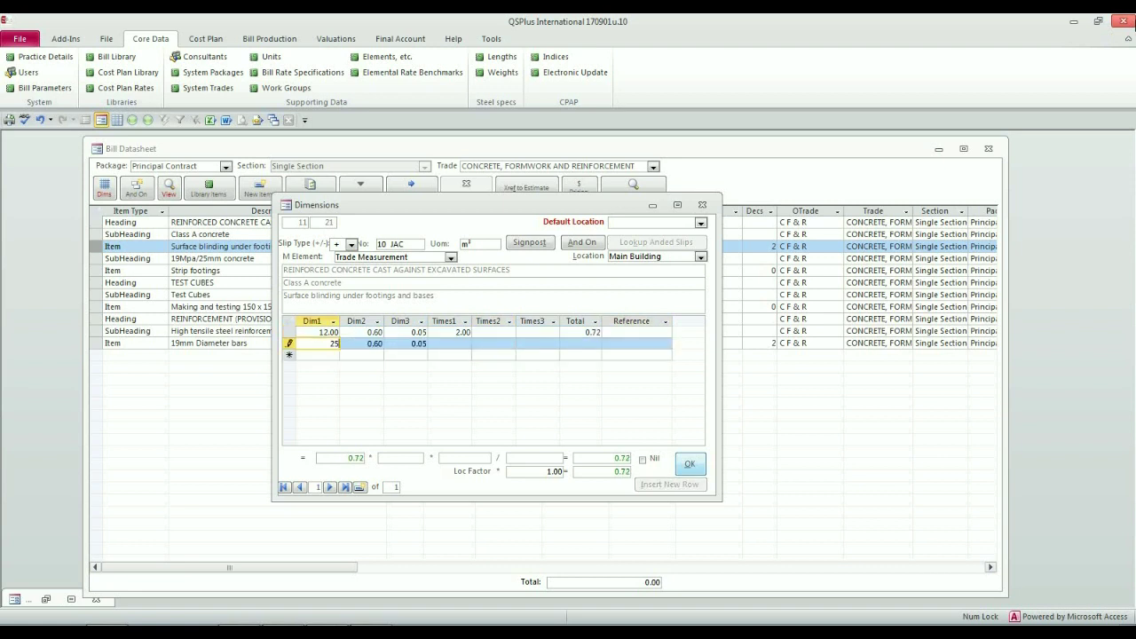
key("Tab")
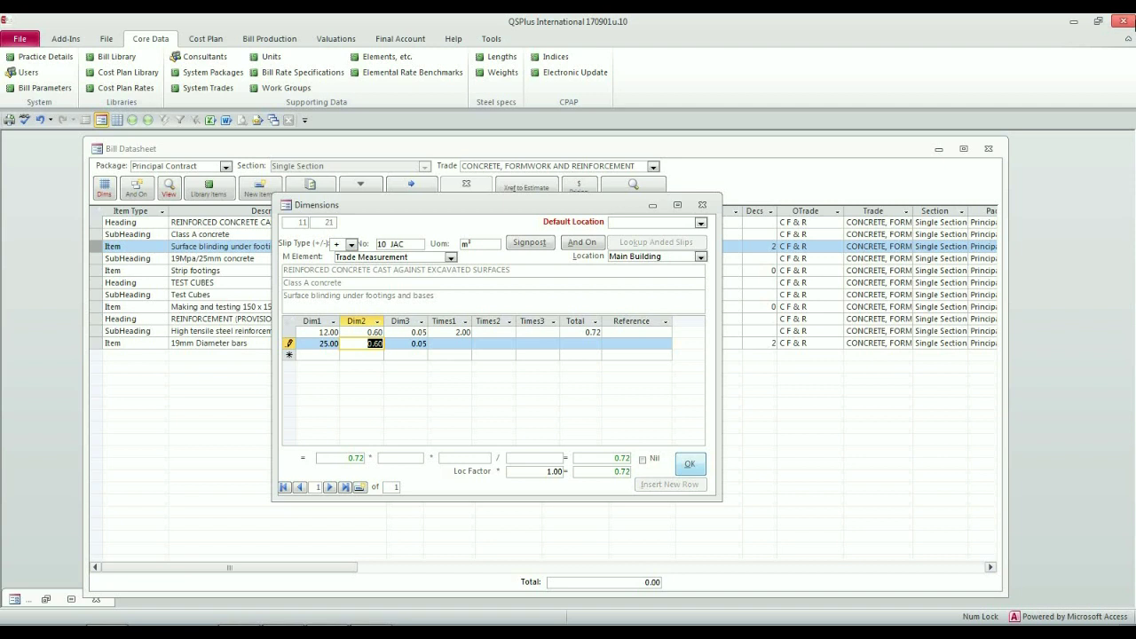
key("Tab")
key("Tab")
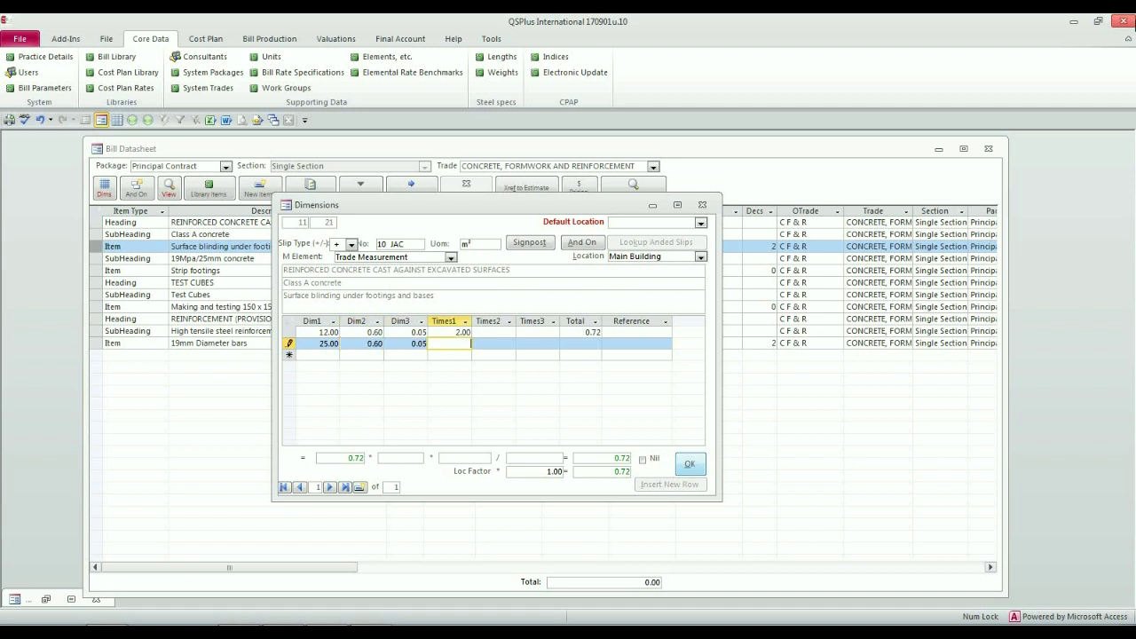
type("2")
key("Tab")
key("Tab")
key("Tab")
key("Tab")
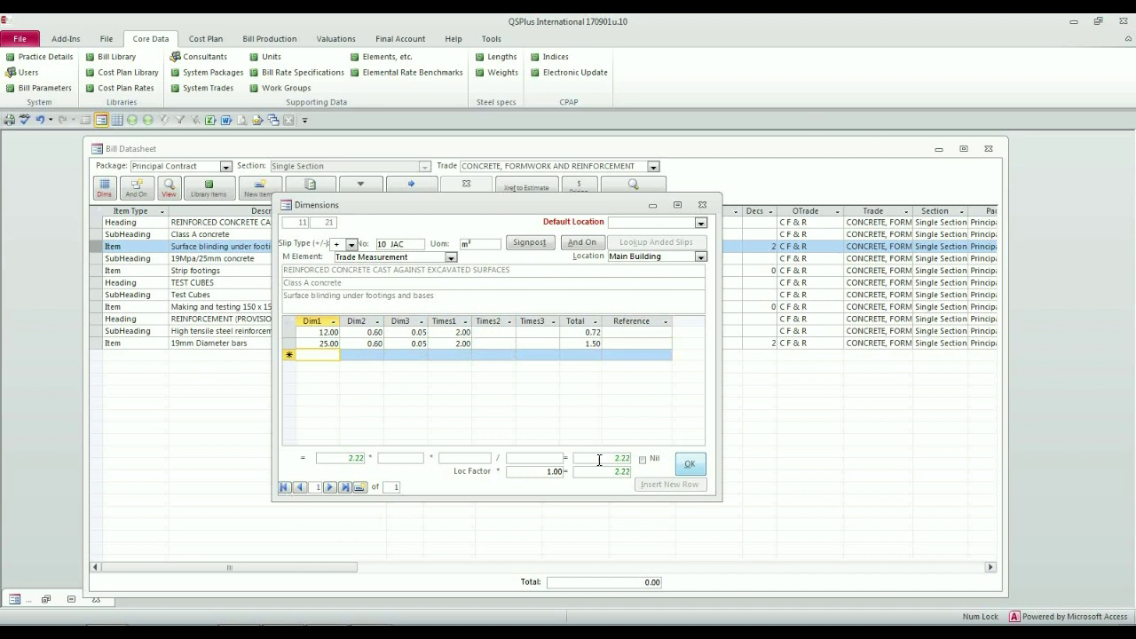
left_click(691, 465)
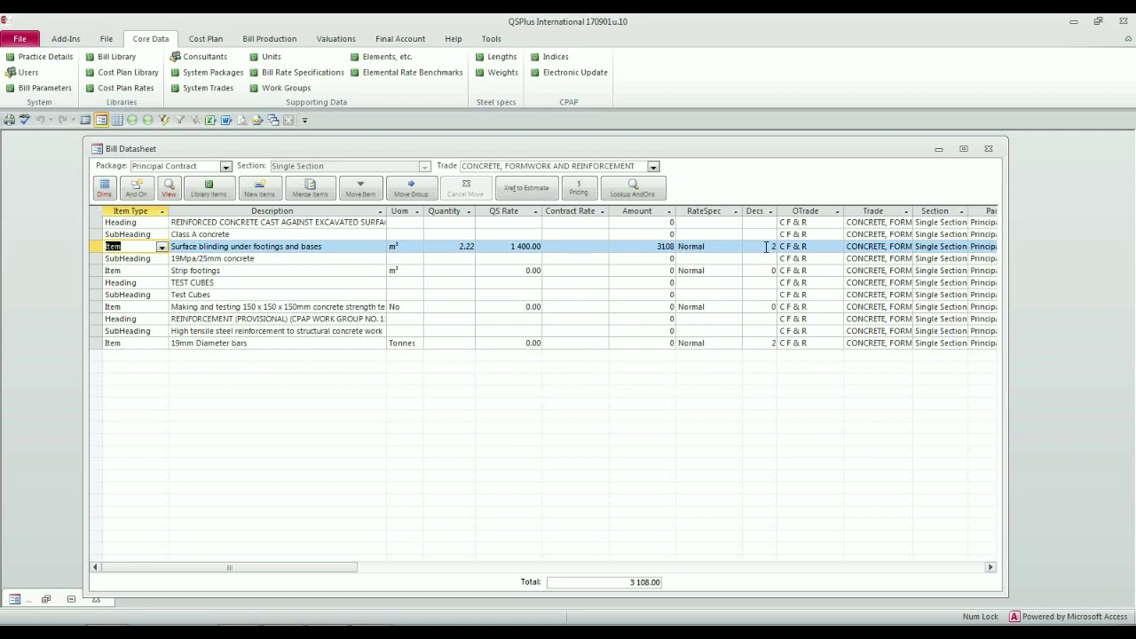
Set the decimals of the "Surface blinding under footings and bases" item's quantity to 0.
left_click(445, 248)
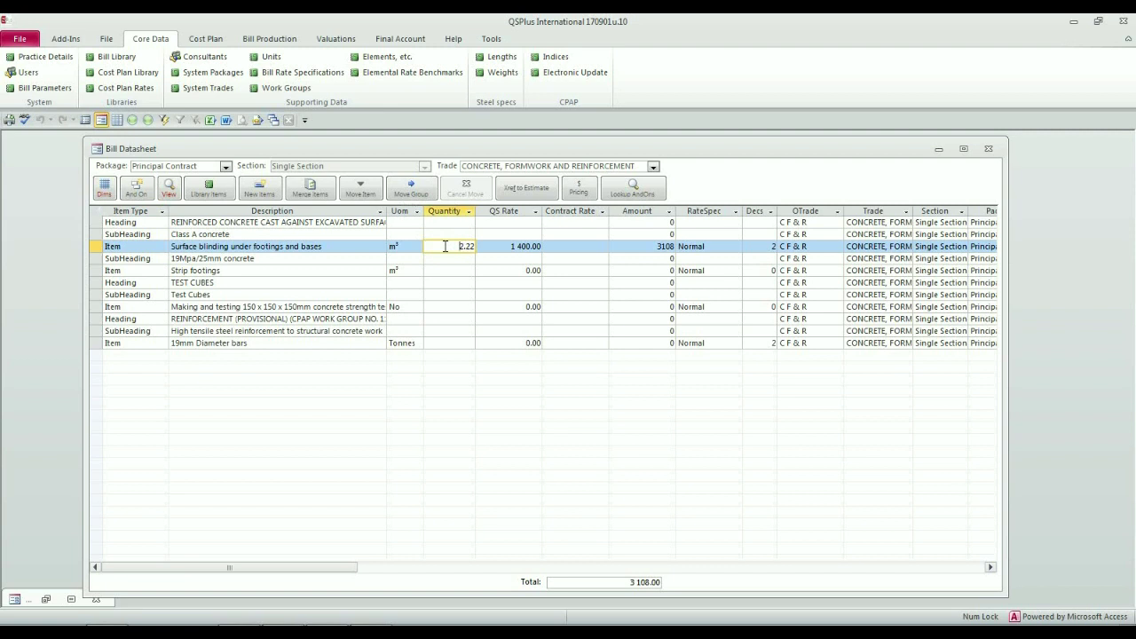
left_click(763, 248)
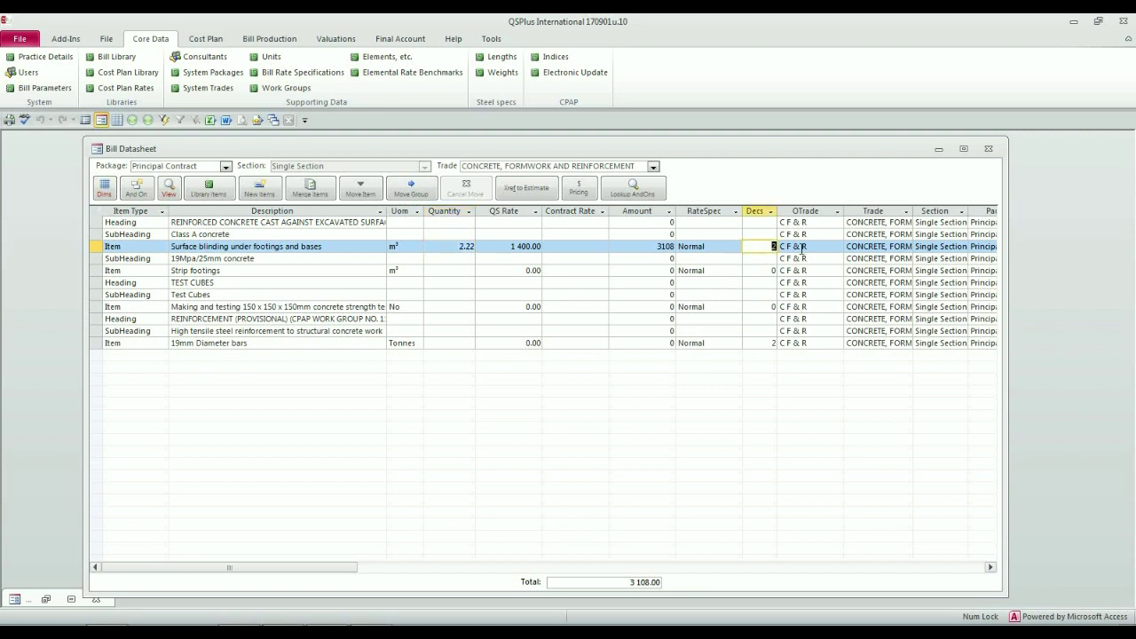
type("0")
key("Down")
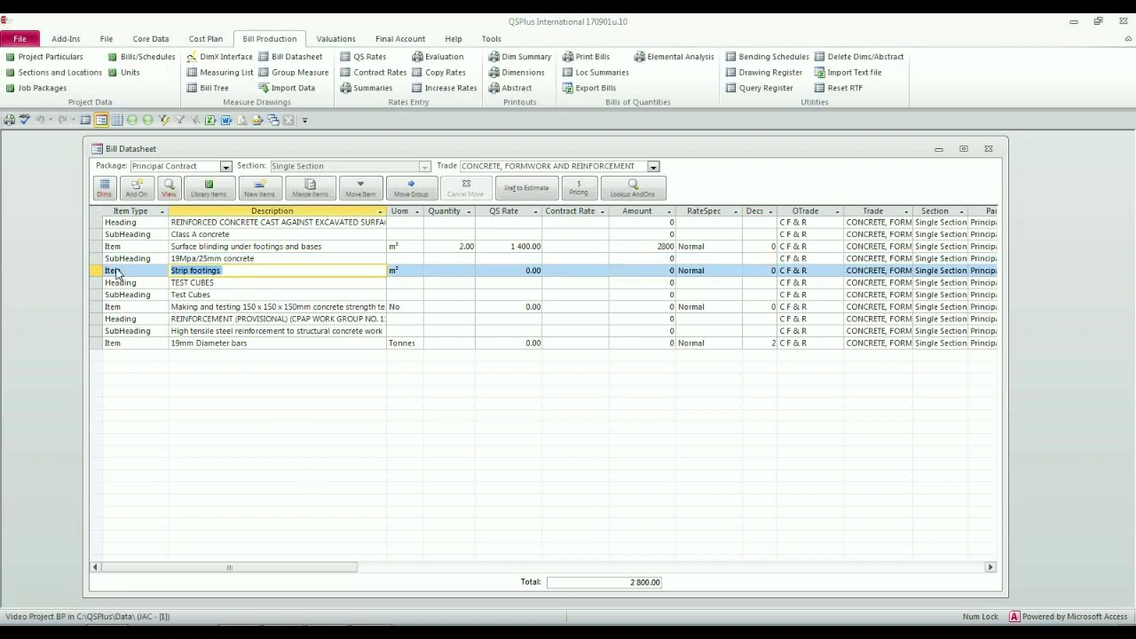
Enter a first dimension row for the "Strip footings" item: 12 by 0.6 by 0.3, times 2.
double_click(100, 274)
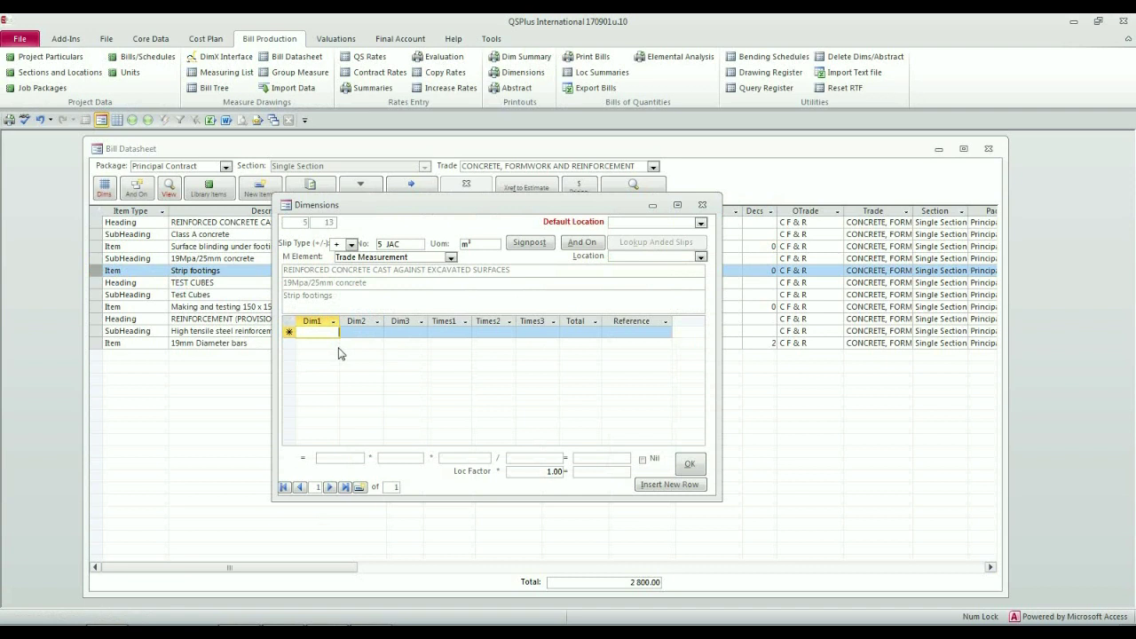
type("12")
key("Tab")
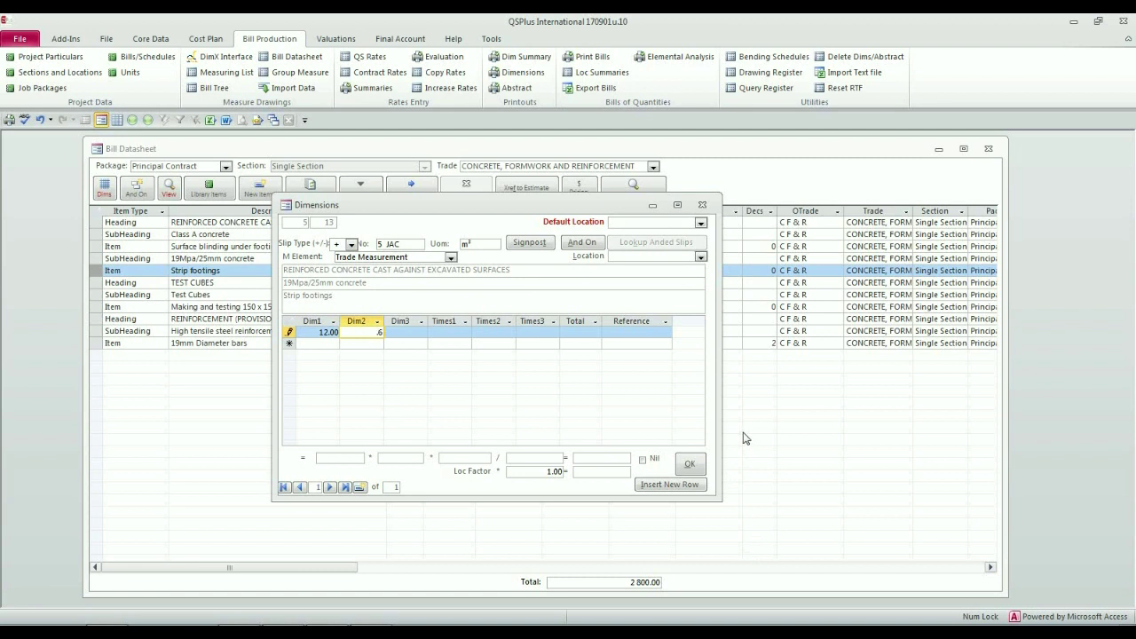
key("Tab")
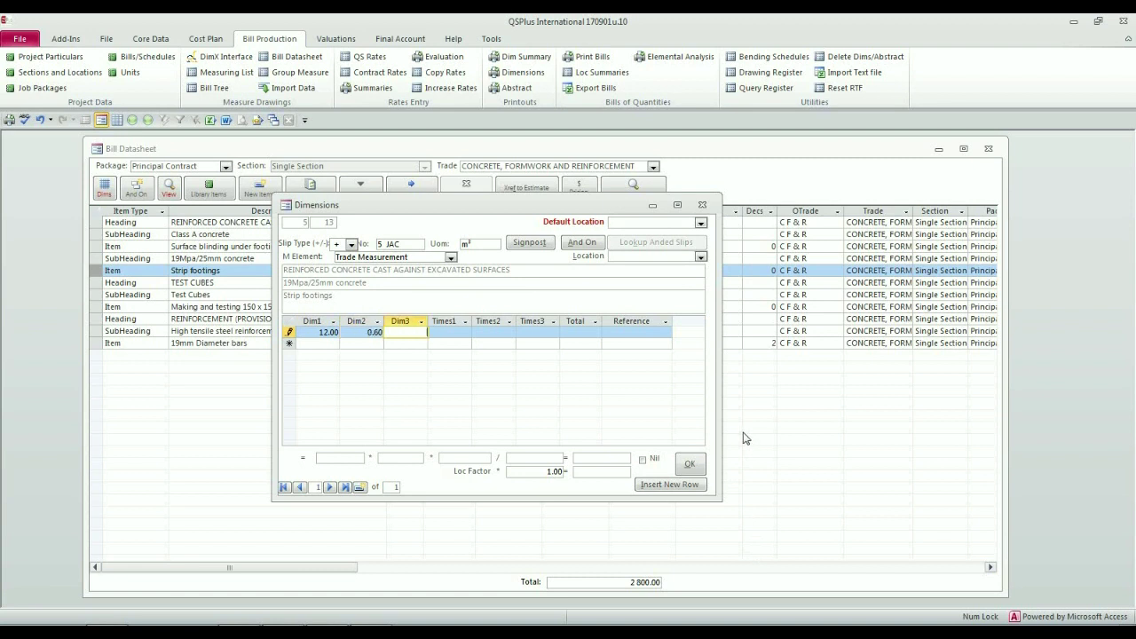
type(".3")
key("Tab")
type("2")
key("Tab")
key("Tab")
key("Tab")
key("Tab")
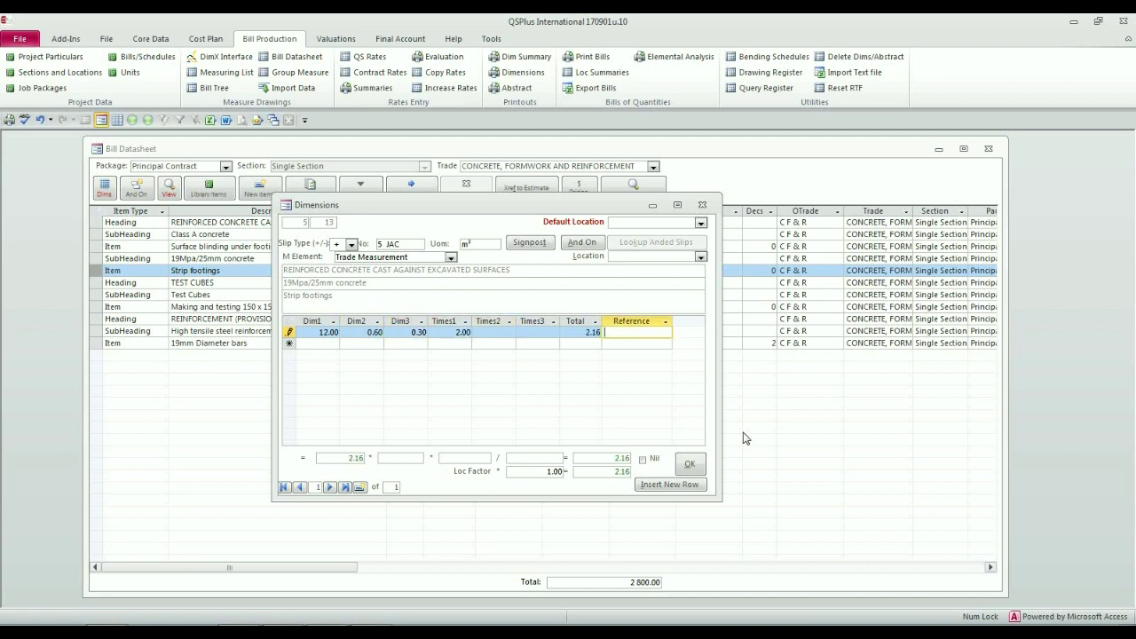
Add a second strip footings dimension row of 25 by 0.6 by 0.3, times 2.
type("25")
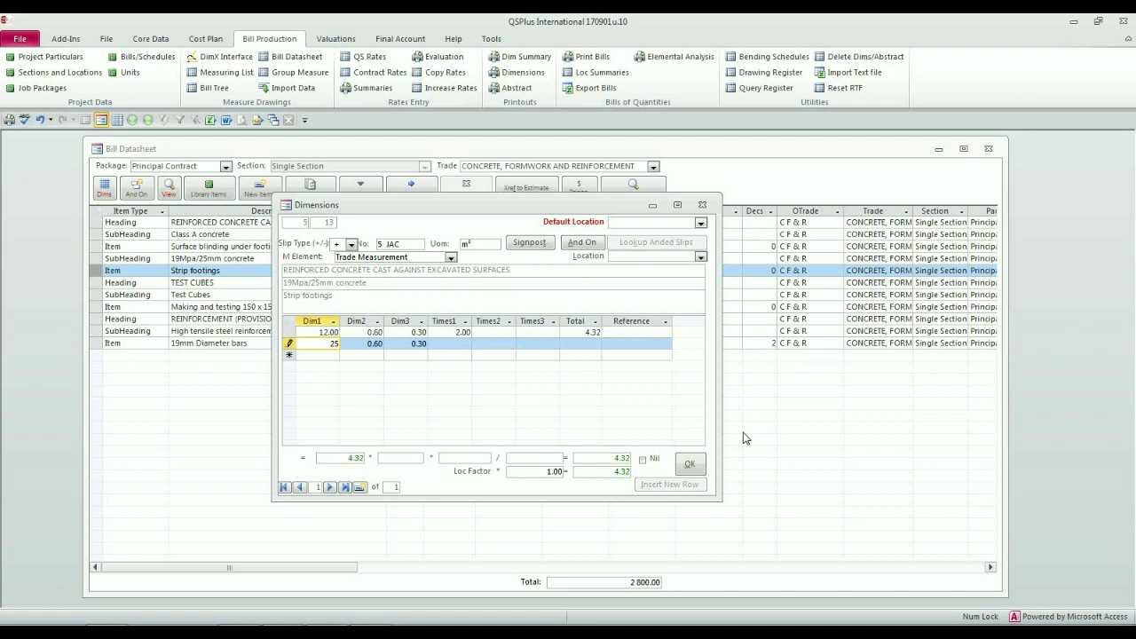
key("Tab")
key("Tab")
key("Tab")
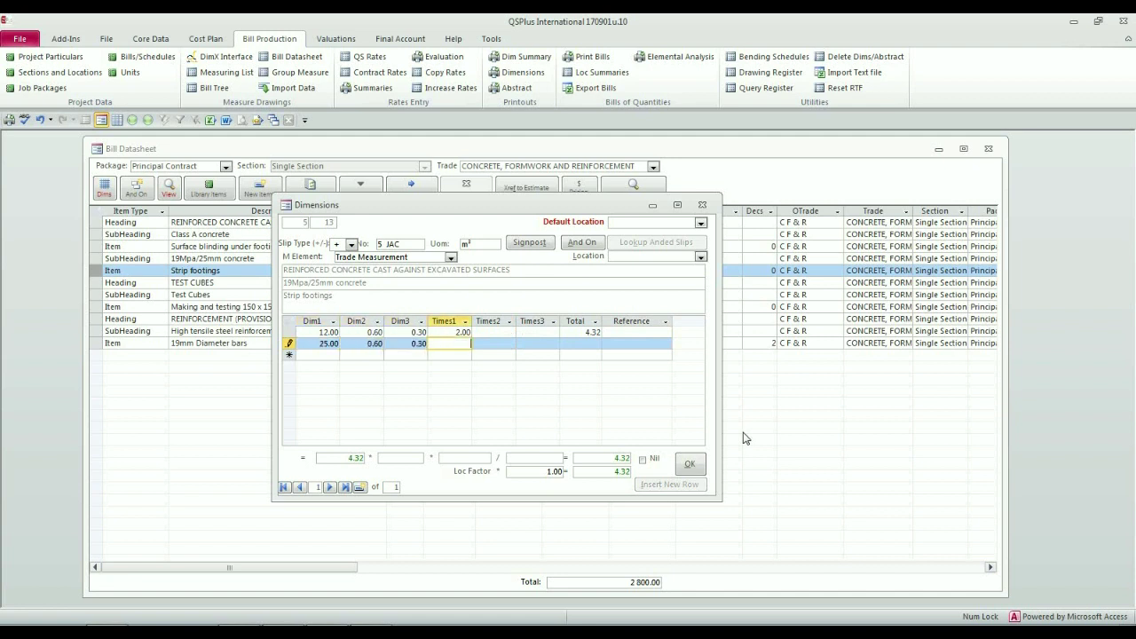
key("Tab")
key("Tab")
key("Tab")
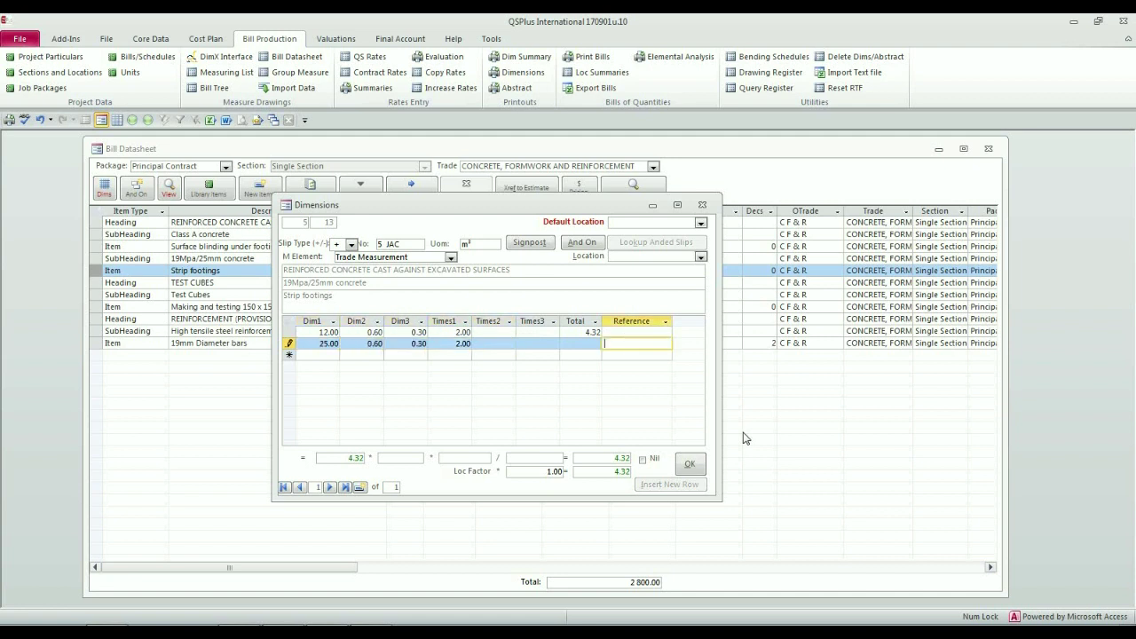
key("Tab")
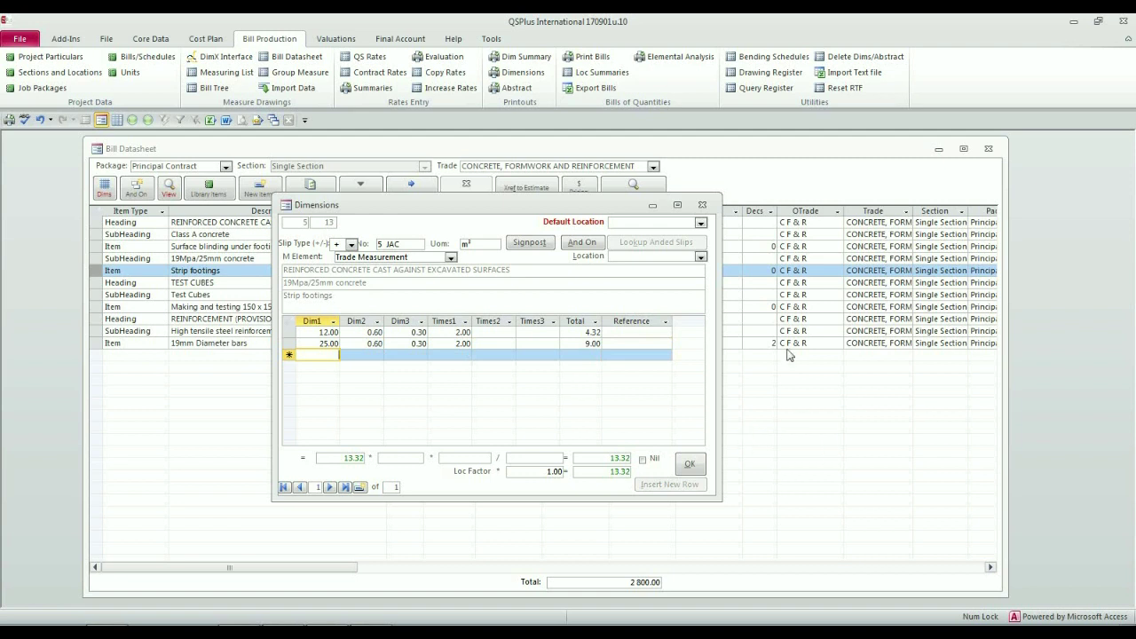
Assign the strip footings dimensions to the location Main Building and accept them.
left_click(700, 256)
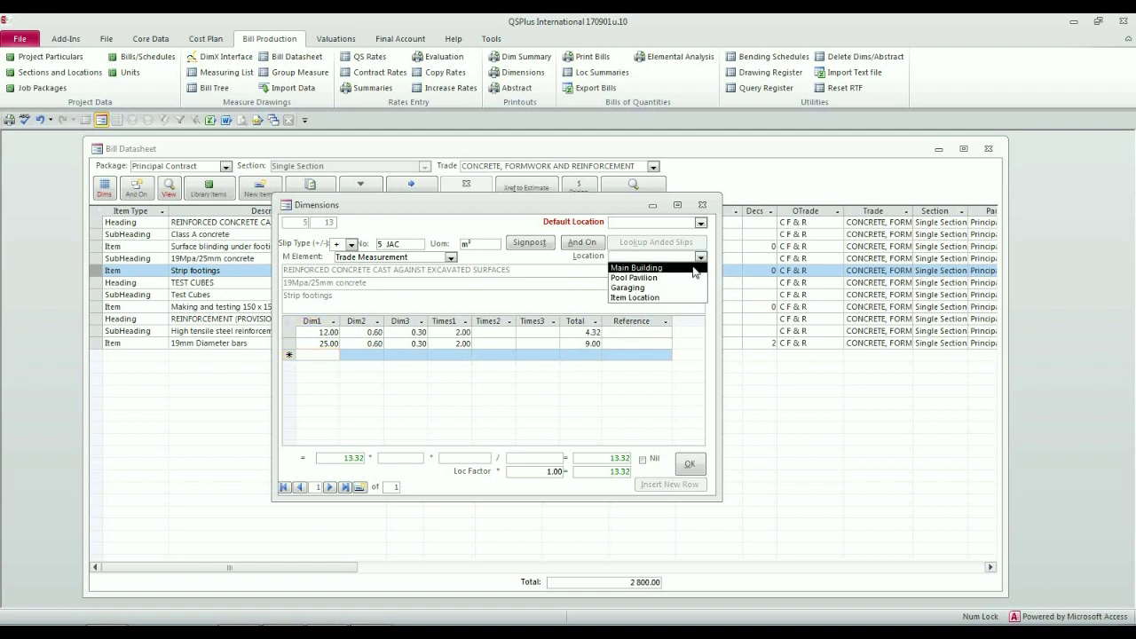
left_click(643, 264)
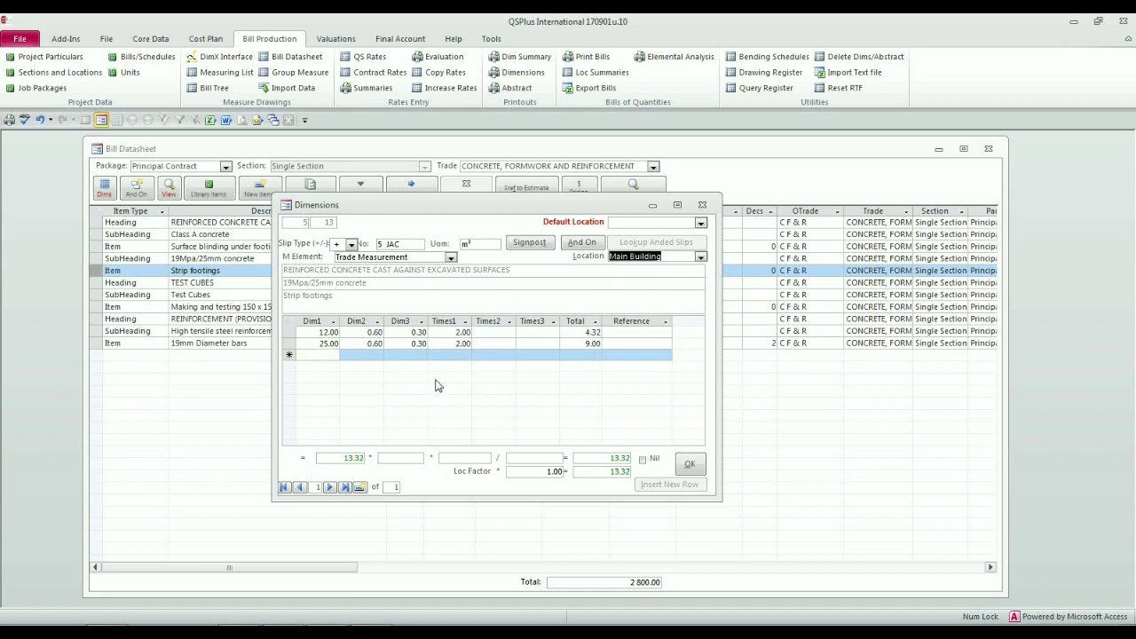
left_click(691, 464)
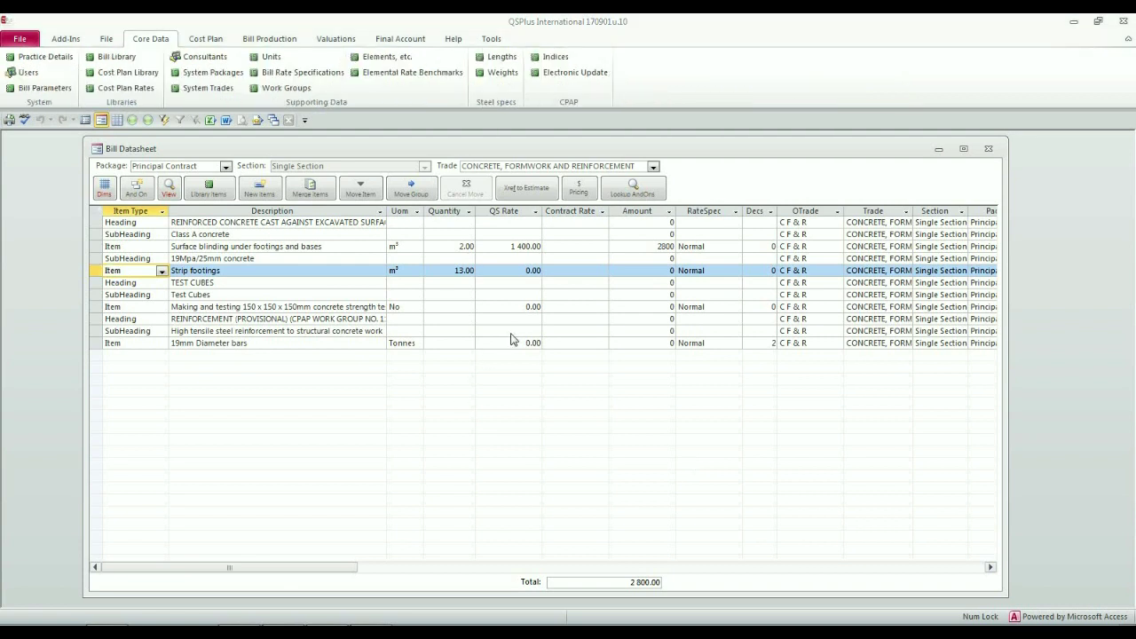
Set the strip footings item's QS rate to 1500 and its quantity decimals to 2.
left_click(520, 275)
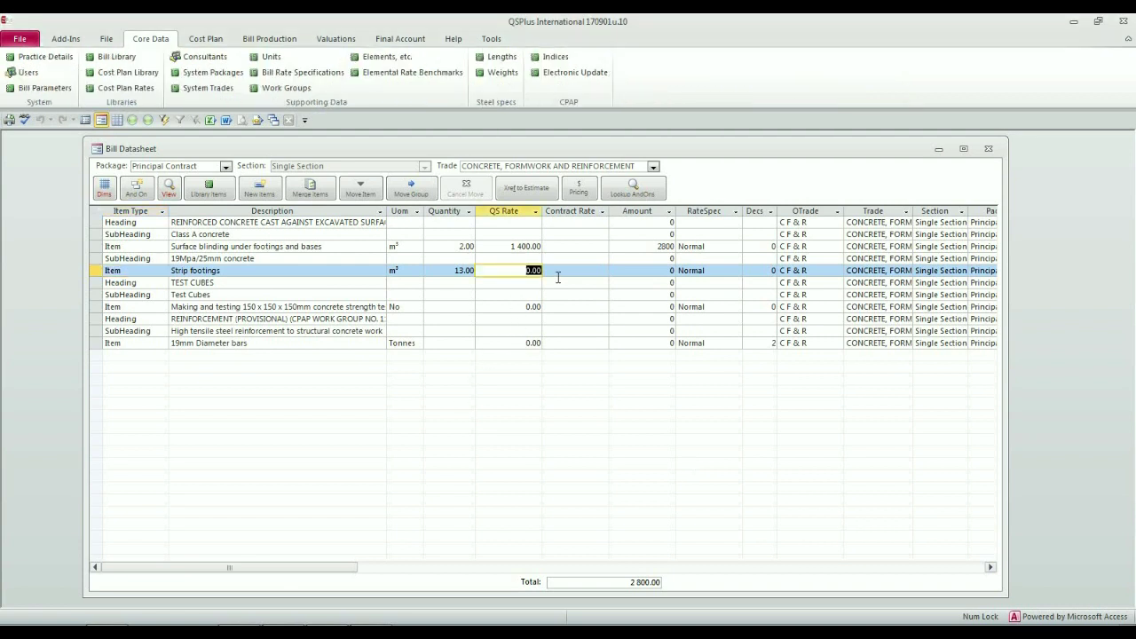
type("1500")
key("Tab")
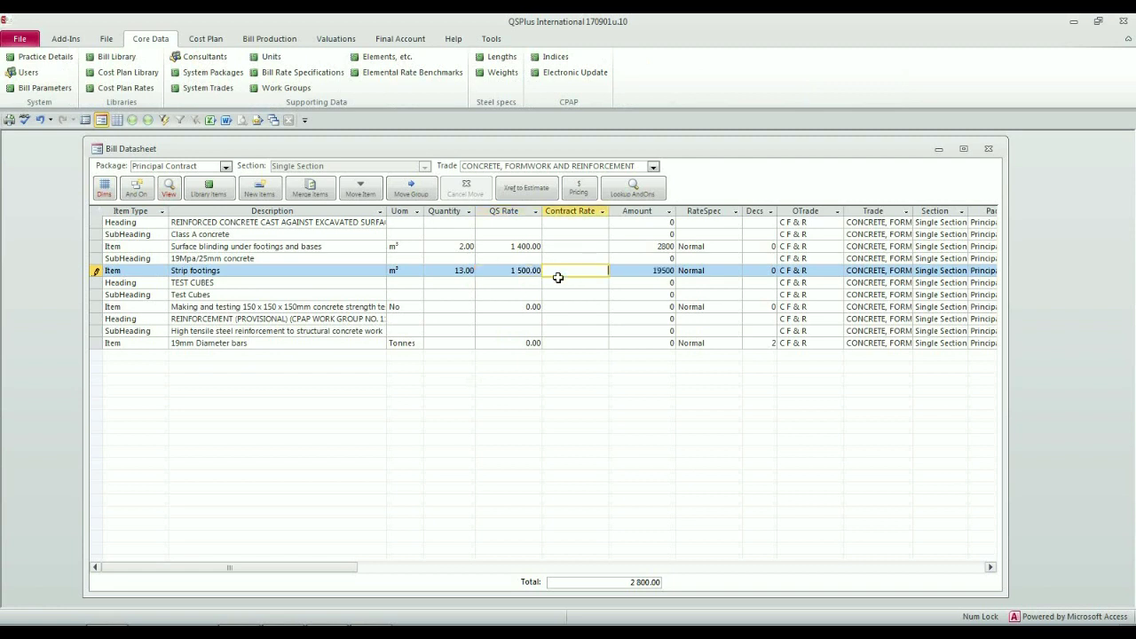
key("Tab")
key("Tab")
key("Tab")
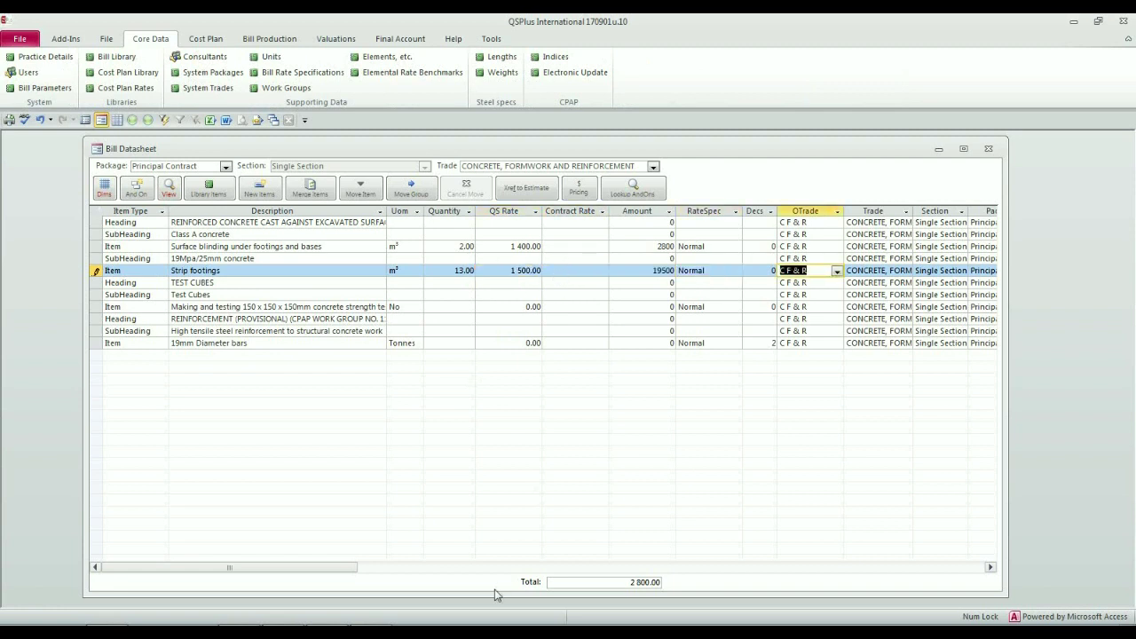
left_click(764, 268)
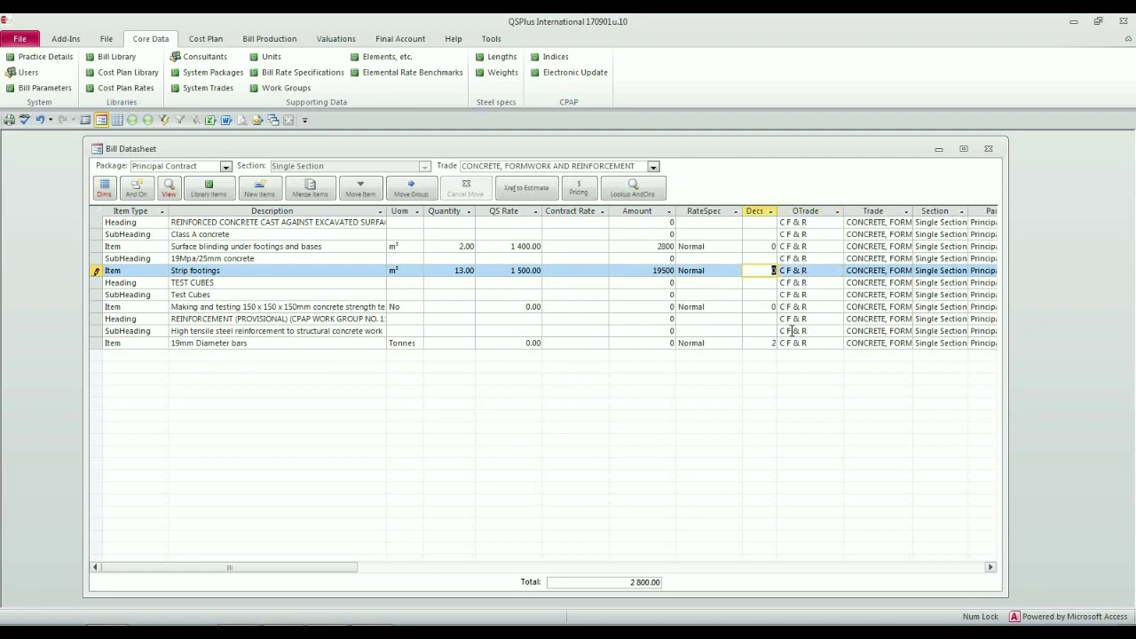
type("2")
key("Down")
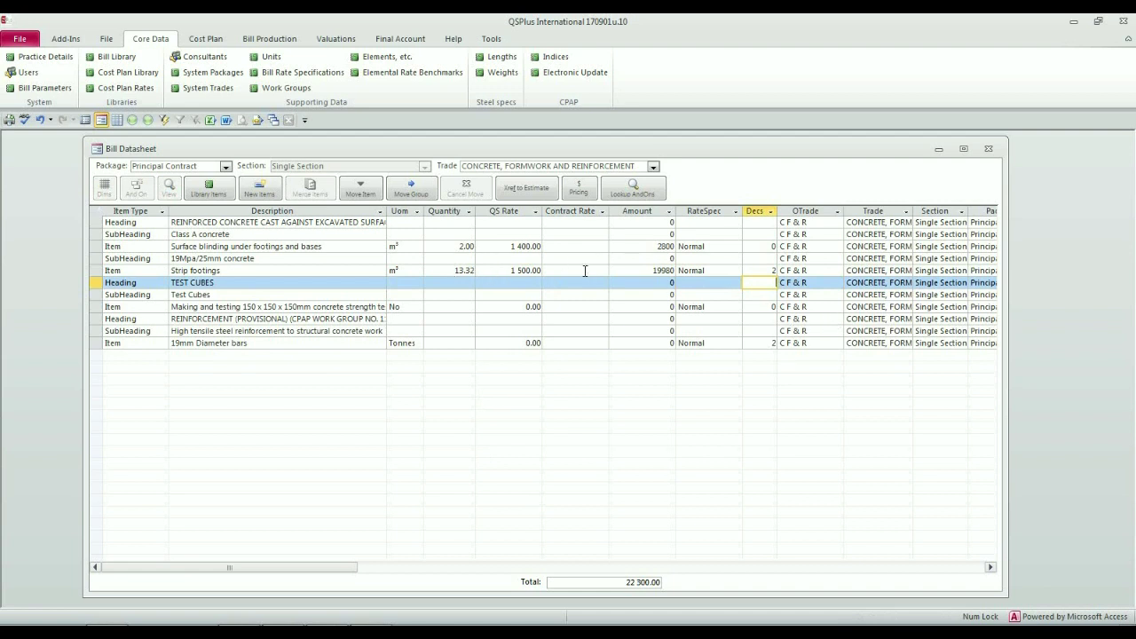
Set the quantity decimals of the strip footings item to 0.
left_click(763, 272)
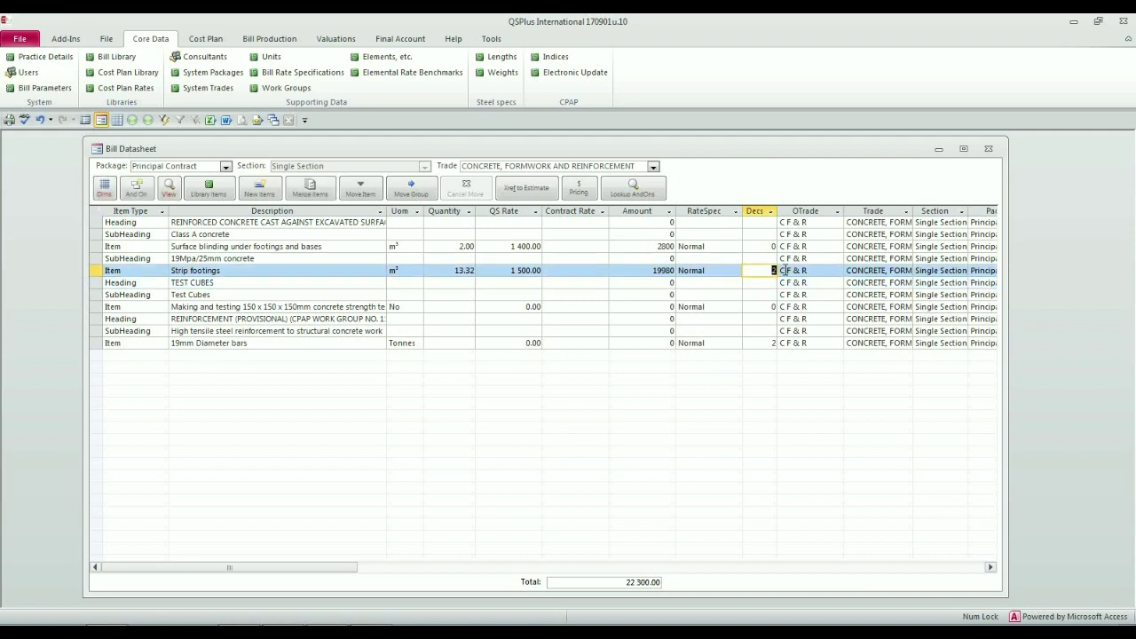
type("0")
key("Down")
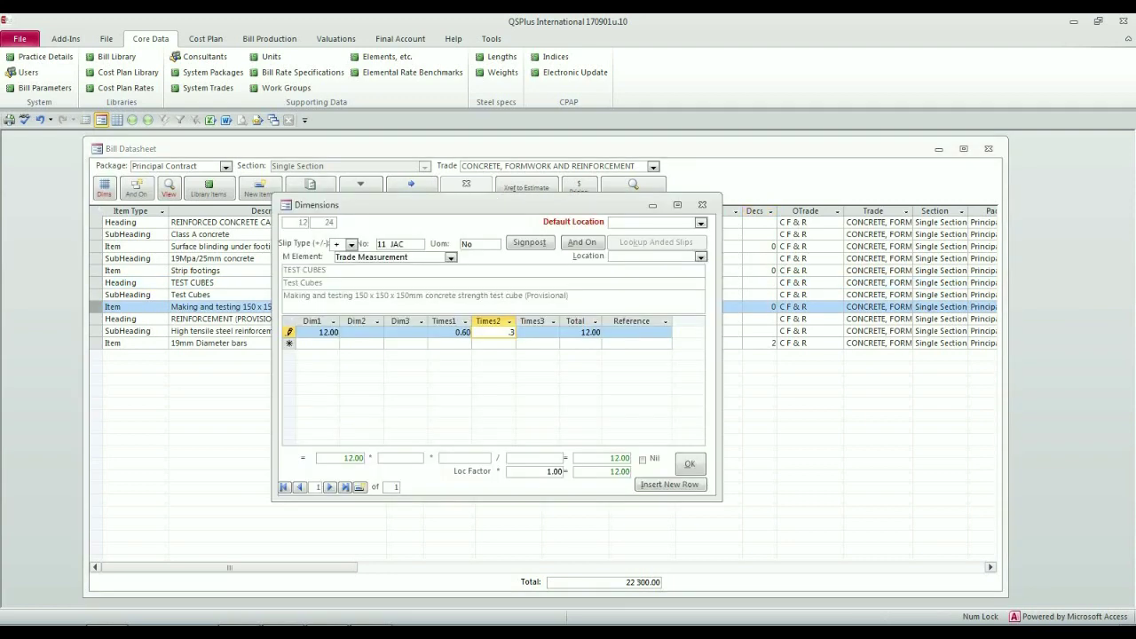
key("Return")
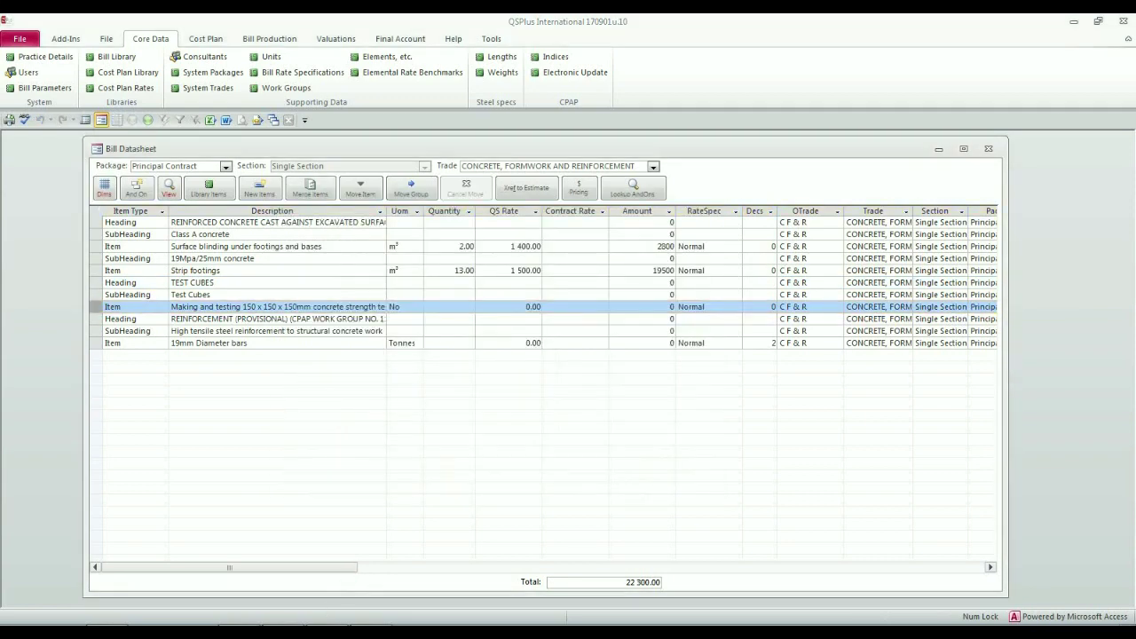
left_click(104, 187)
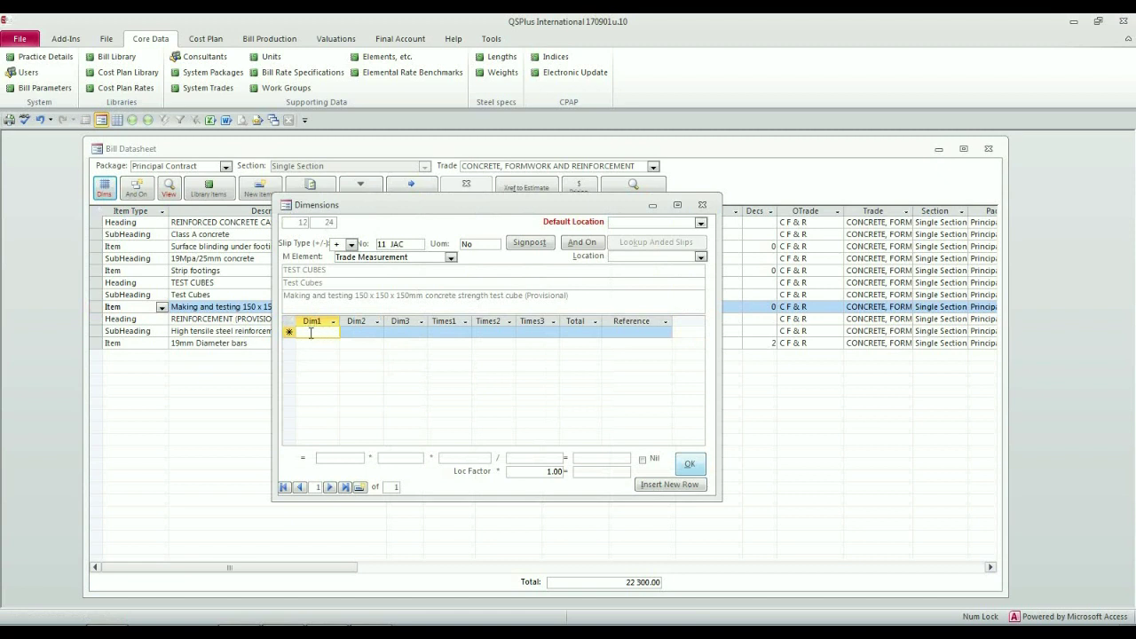
double_click(311, 332)
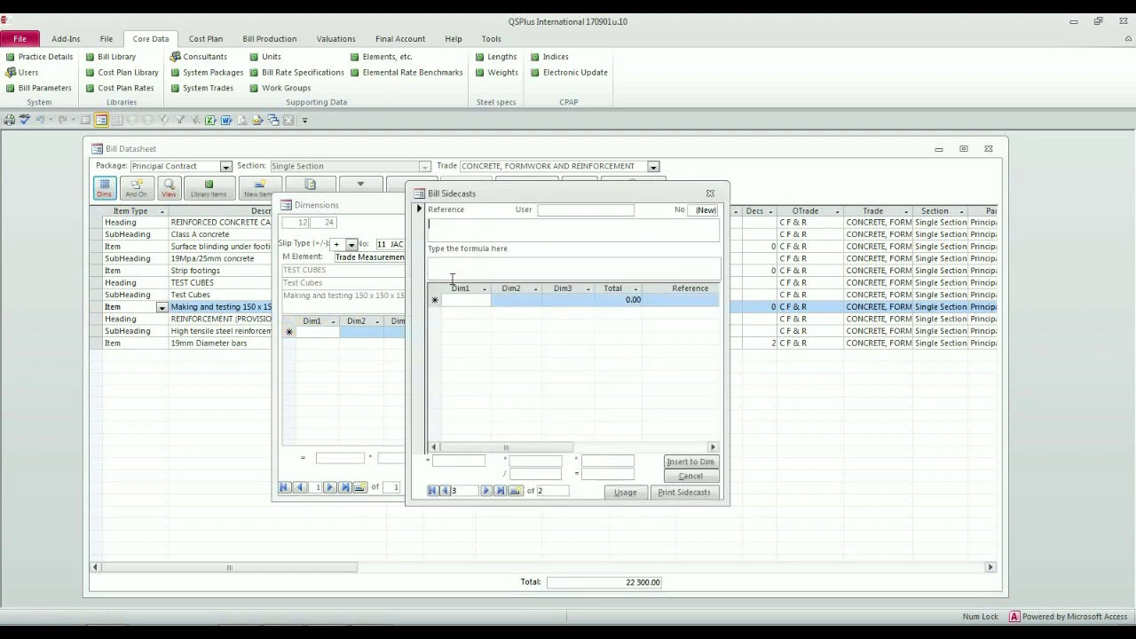
type("Test Cubes")
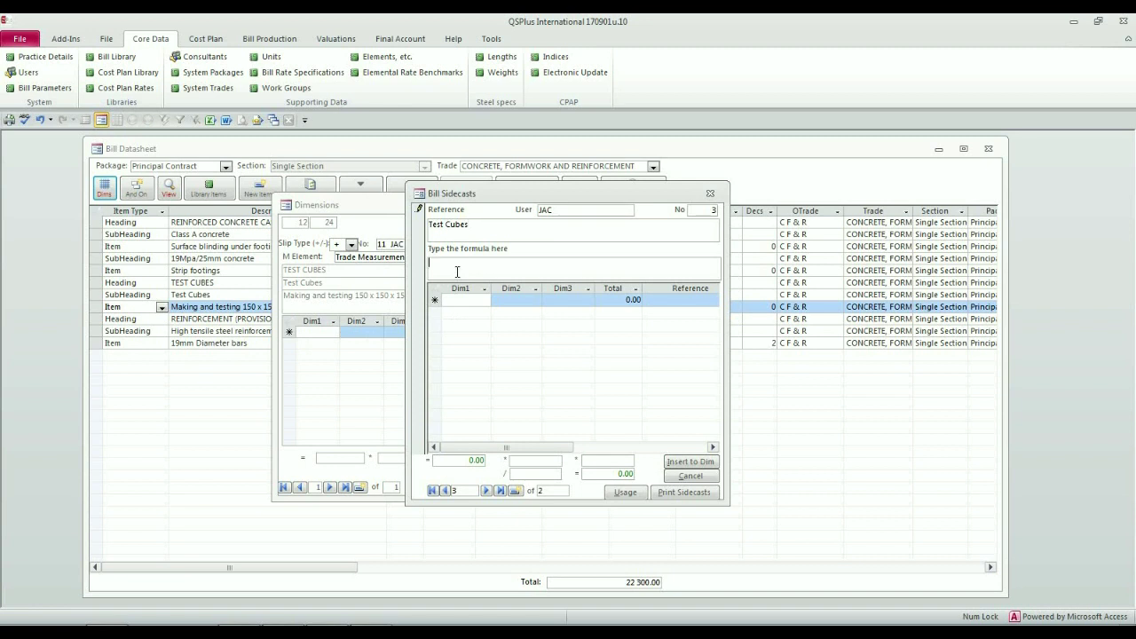
left_click(458, 271)
type(".6 * .3 / 17")
key("Return")
left_click(490, 263)
left_click(691, 476)
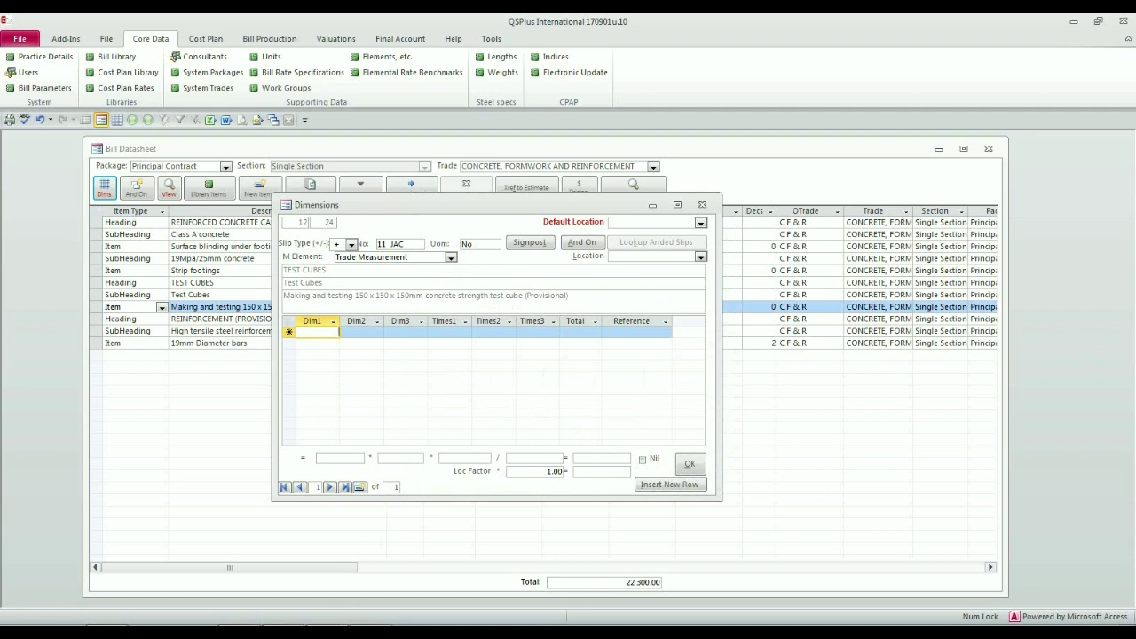
key("Escape")
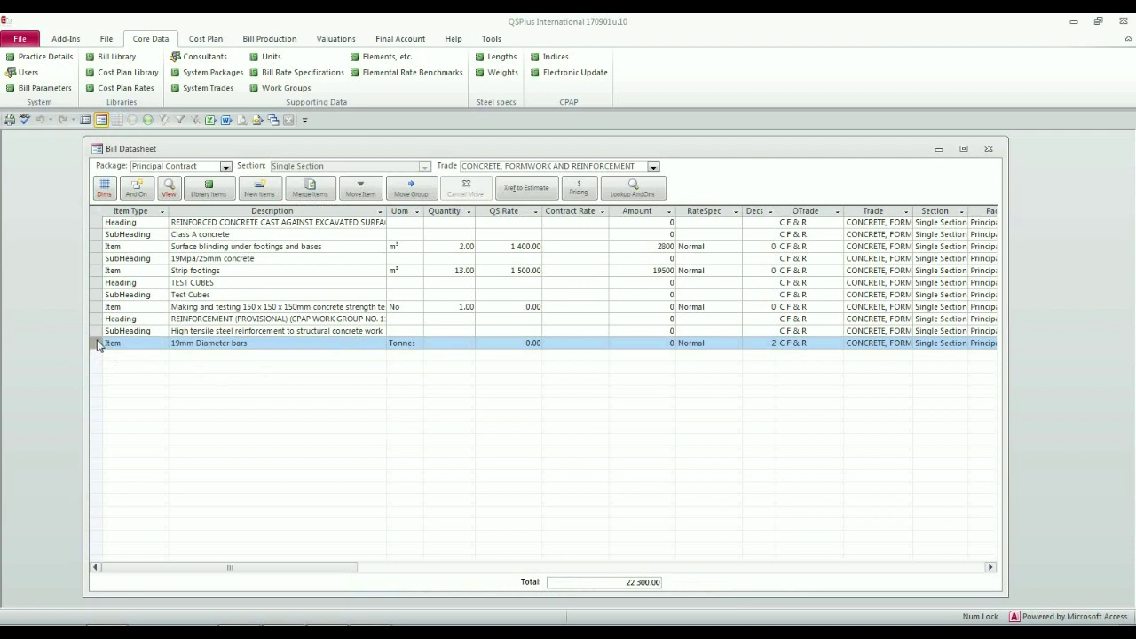
Enter a first dimension row for the "19mm Diameter bars" item: 12 by 0.6 by 0.3, times 2, times 0.06.
left_click(759, 347)
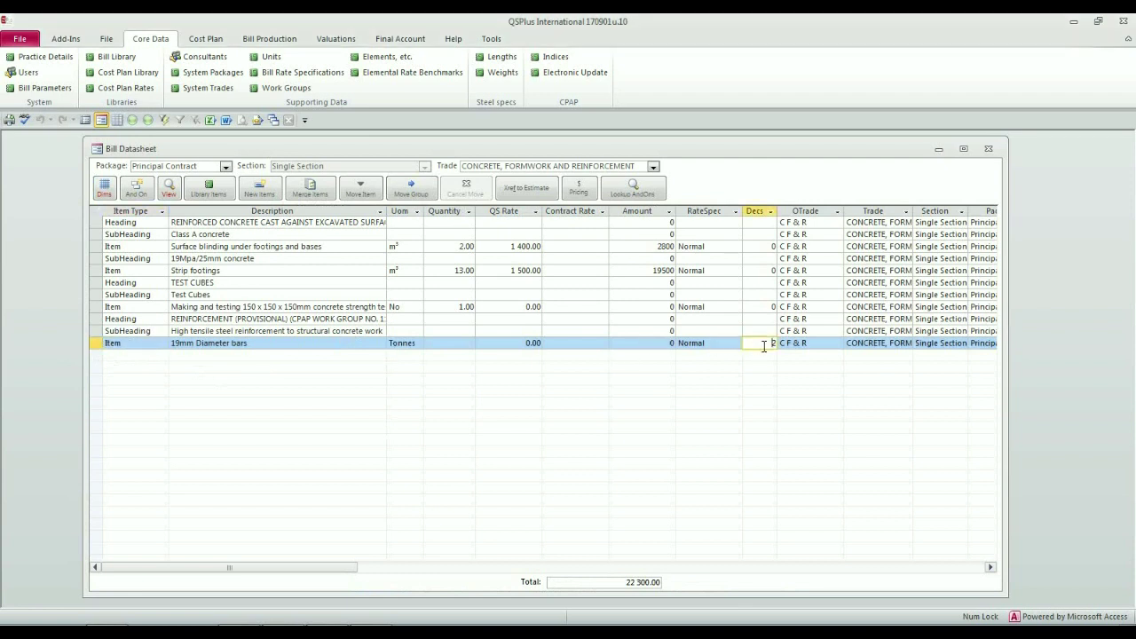
left_click_drag(763, 343, 791, 340)
double_click(99, 343)
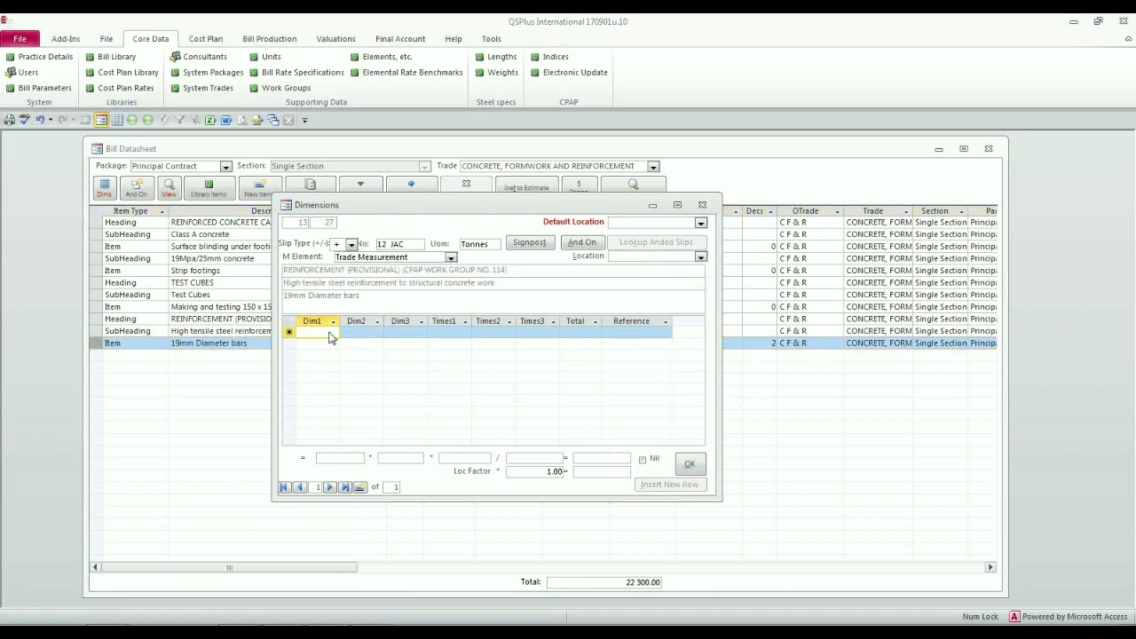
type("12")
key("Tab")
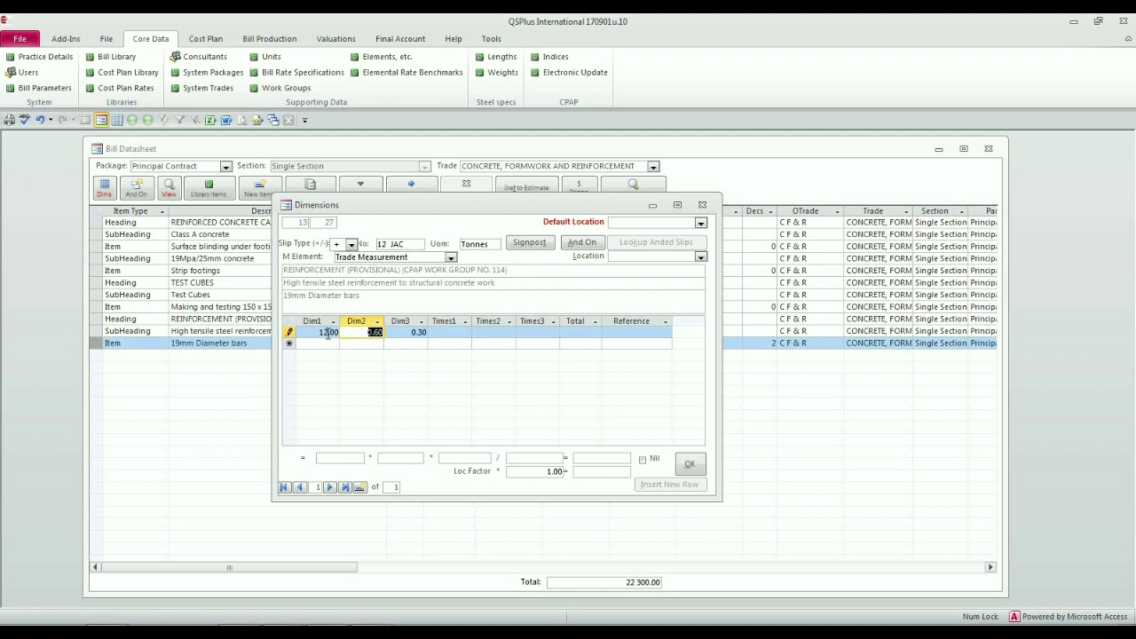
key("Tab")
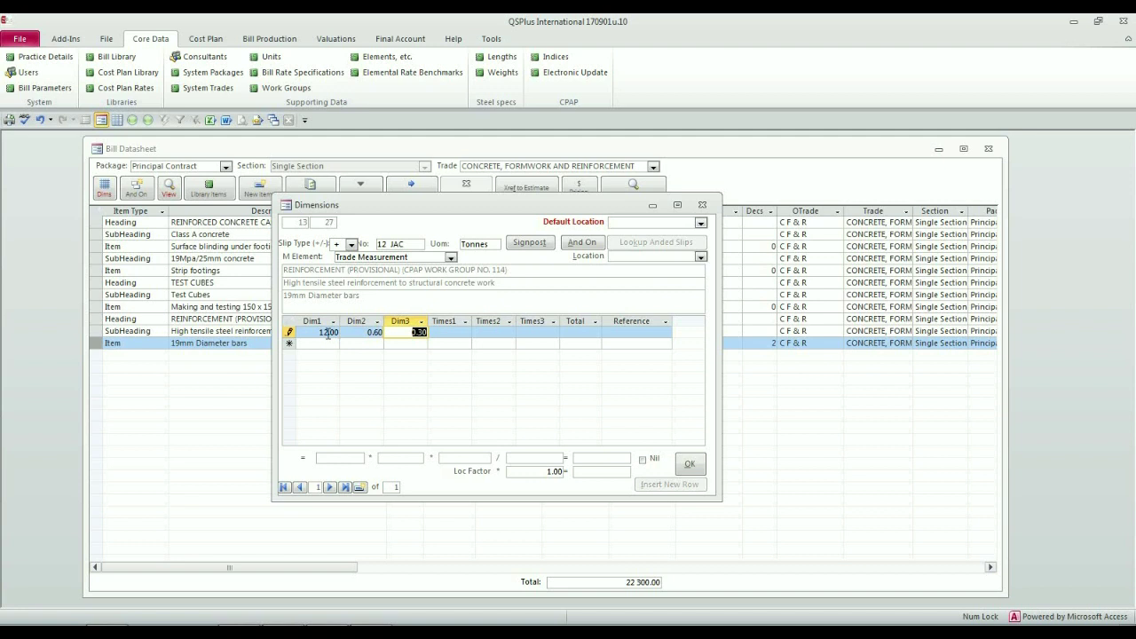
key("Tab")
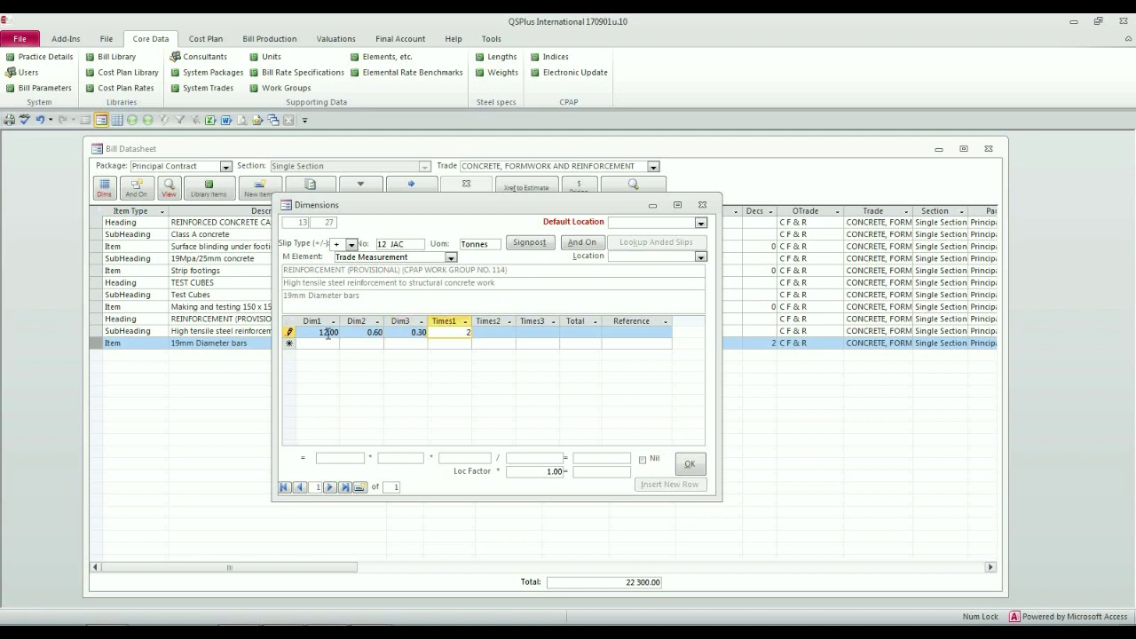
key("Tab")
type(".0")
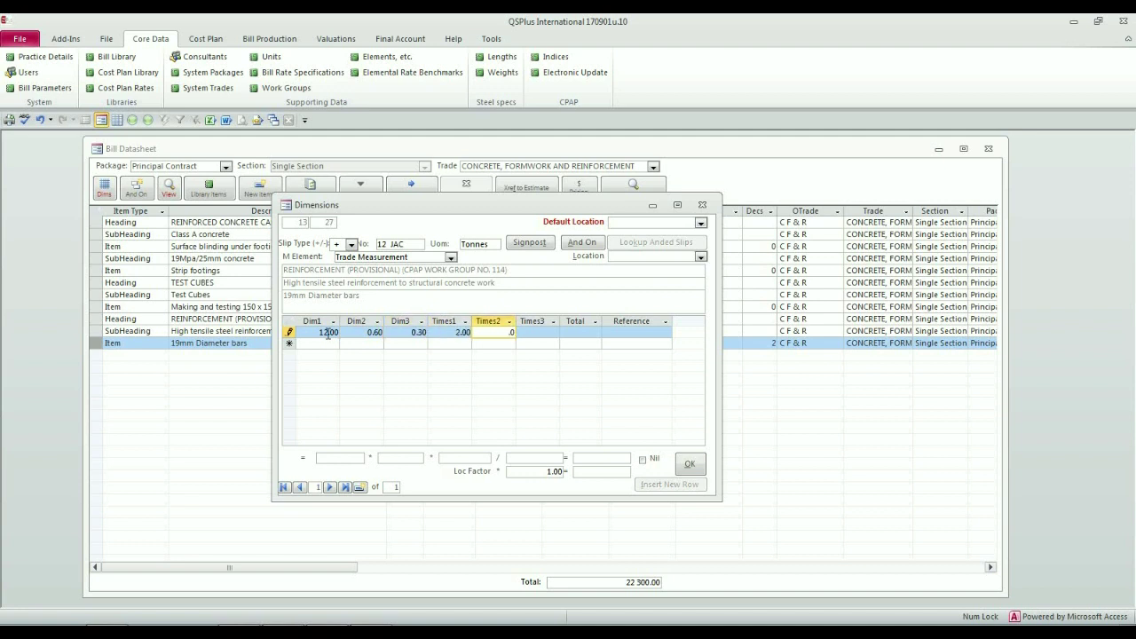
type("6")
key("Tab")
key("Tab")
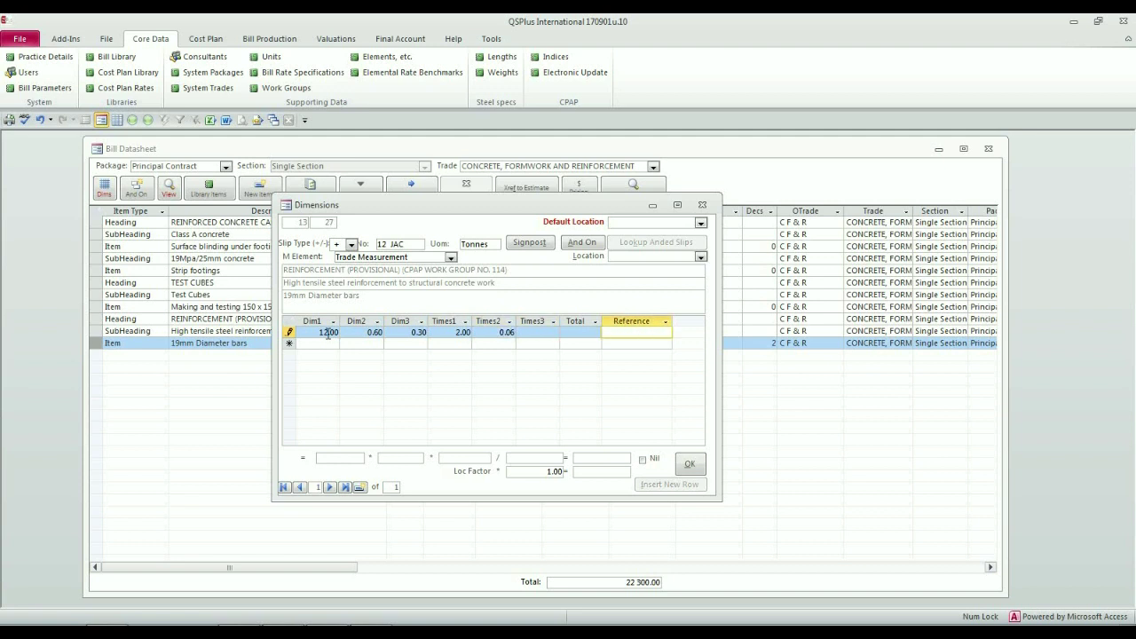
key("Tab")
Add a second dimension row for the 19mm bars: 25 by 0.6 by 0.3, times 2, times 0.06.
type("25")
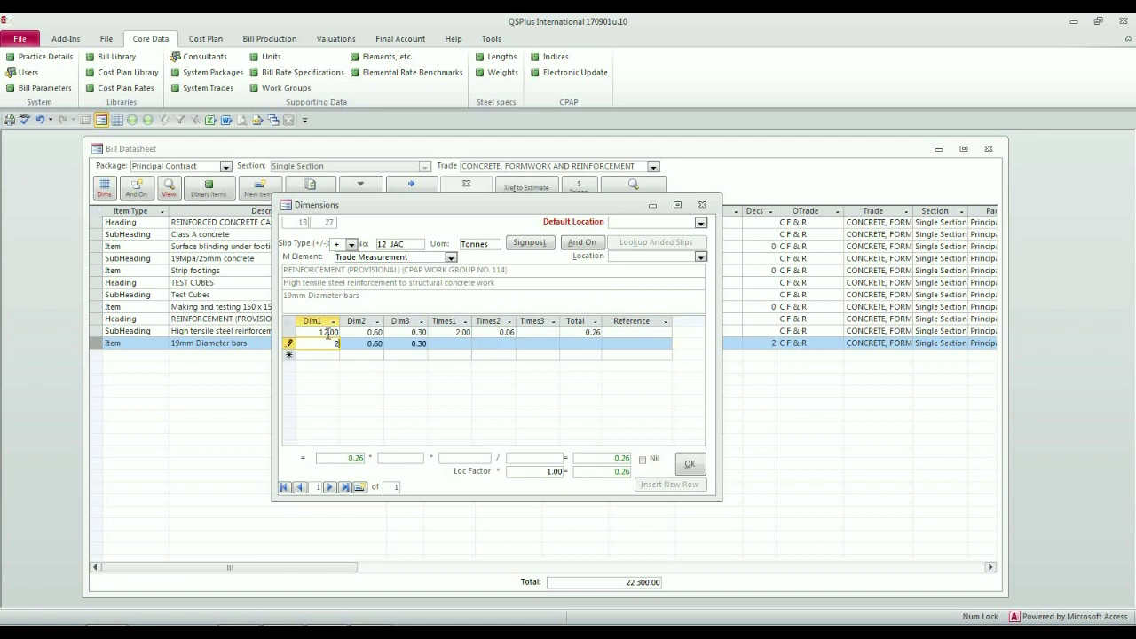
key("Tab")
key("Tab")
key("Tab")
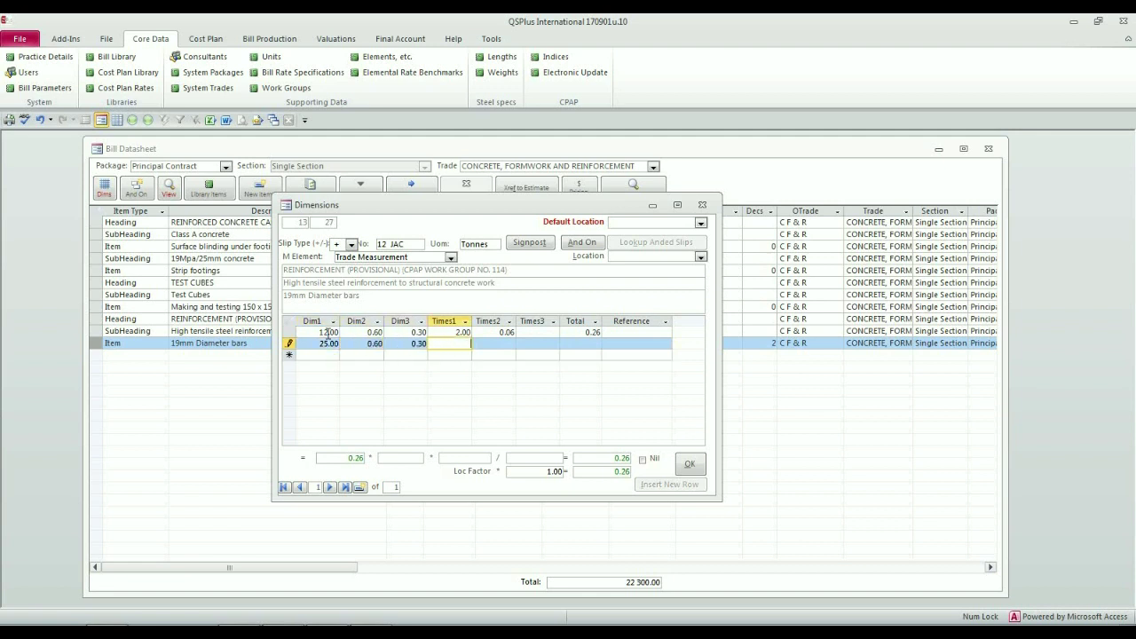
key("Tab")
type(".06")
key("Tab")
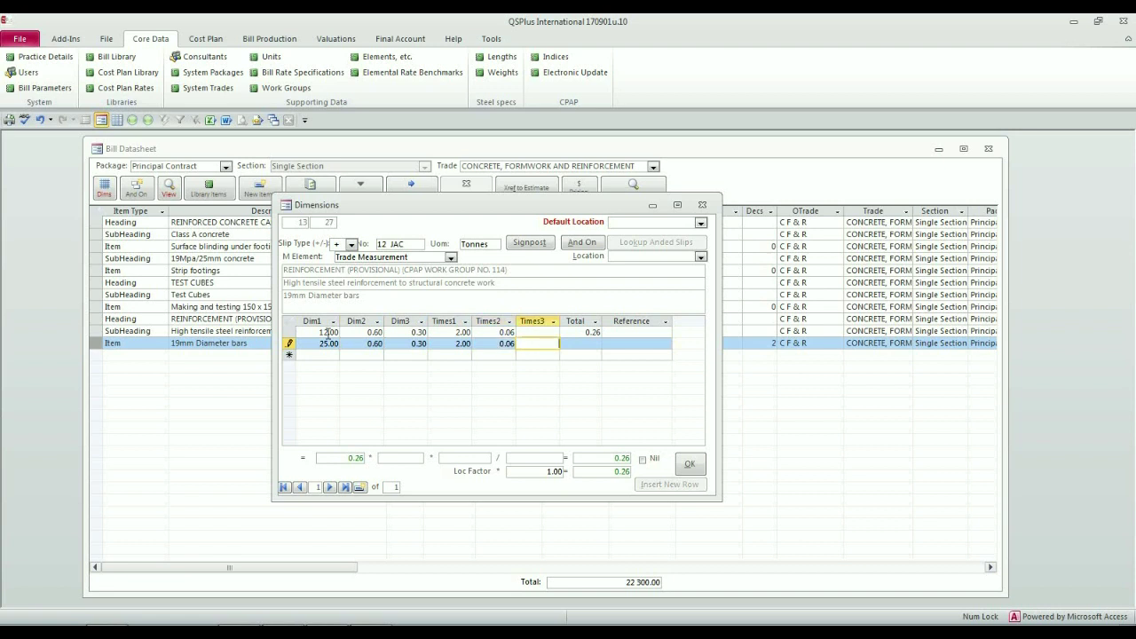
key("Tab")
key("Tab")
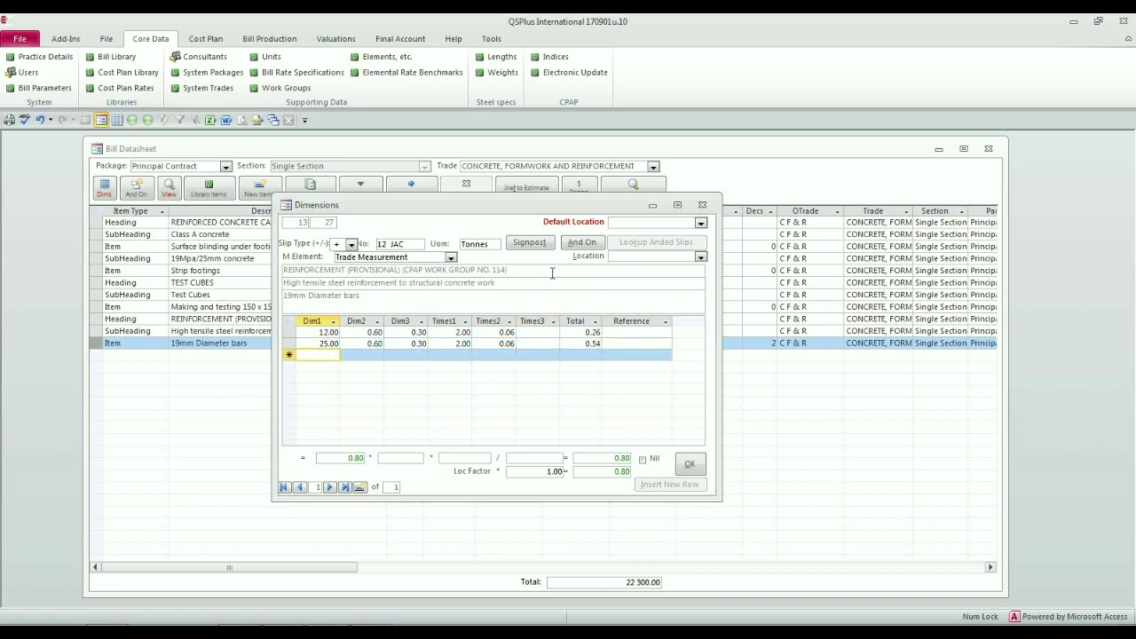
Assign the 19mm bars' dimensions to the location Main Building and accept them.
left_click(701, 256)
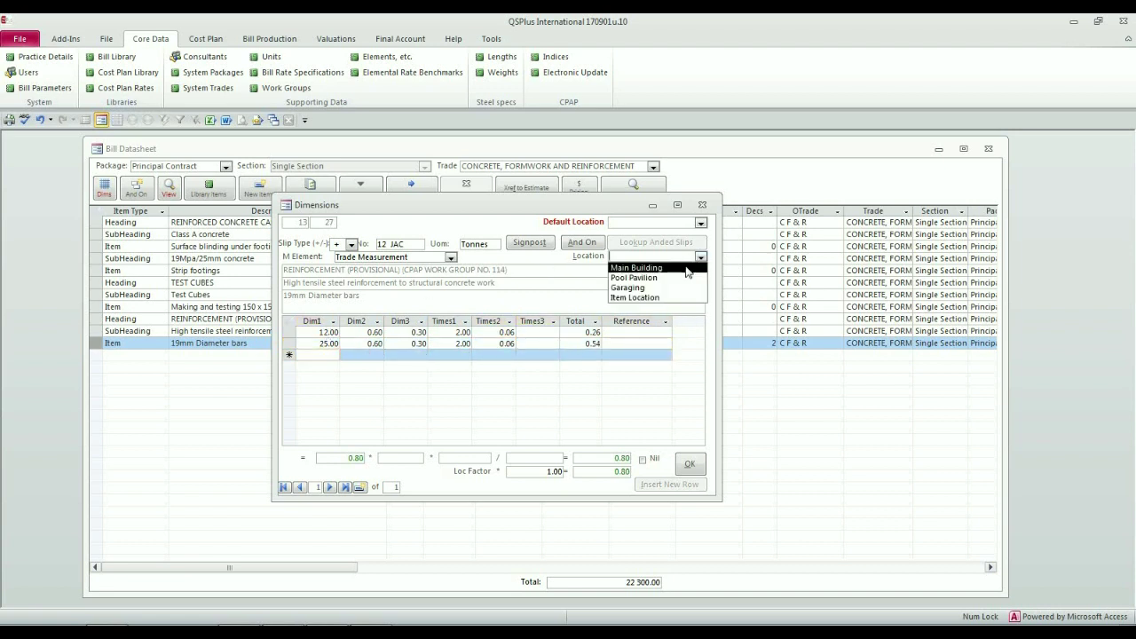
left_click(689, 267)
left_click(689, 466)
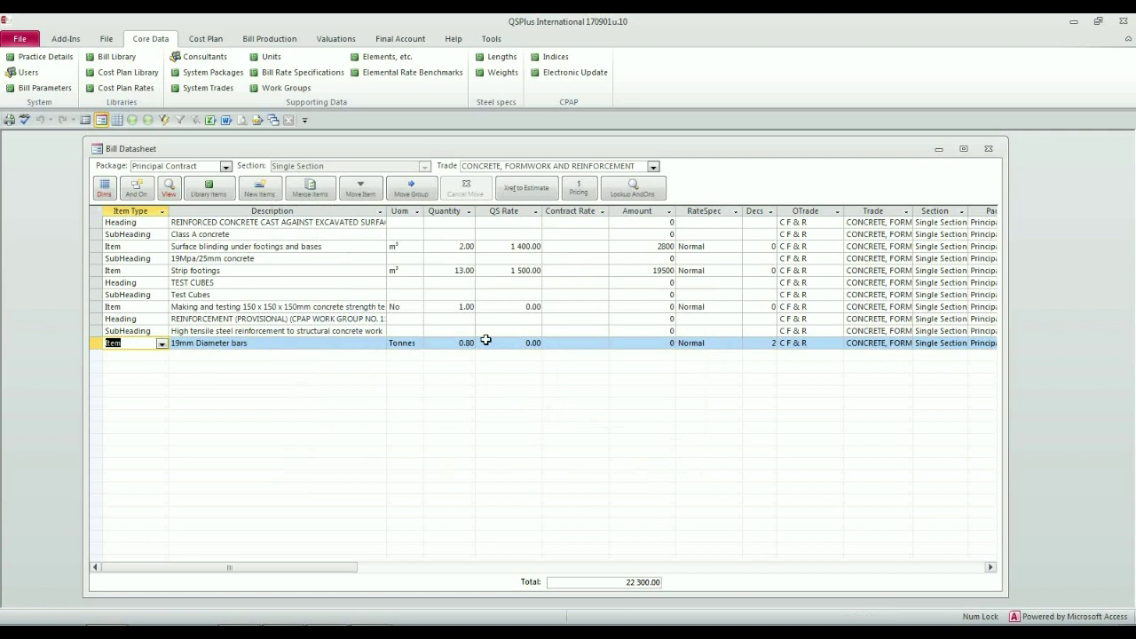
Set the QS rate of the concrete strength test cube item to 65.
left_click(520, 307)
type("65")
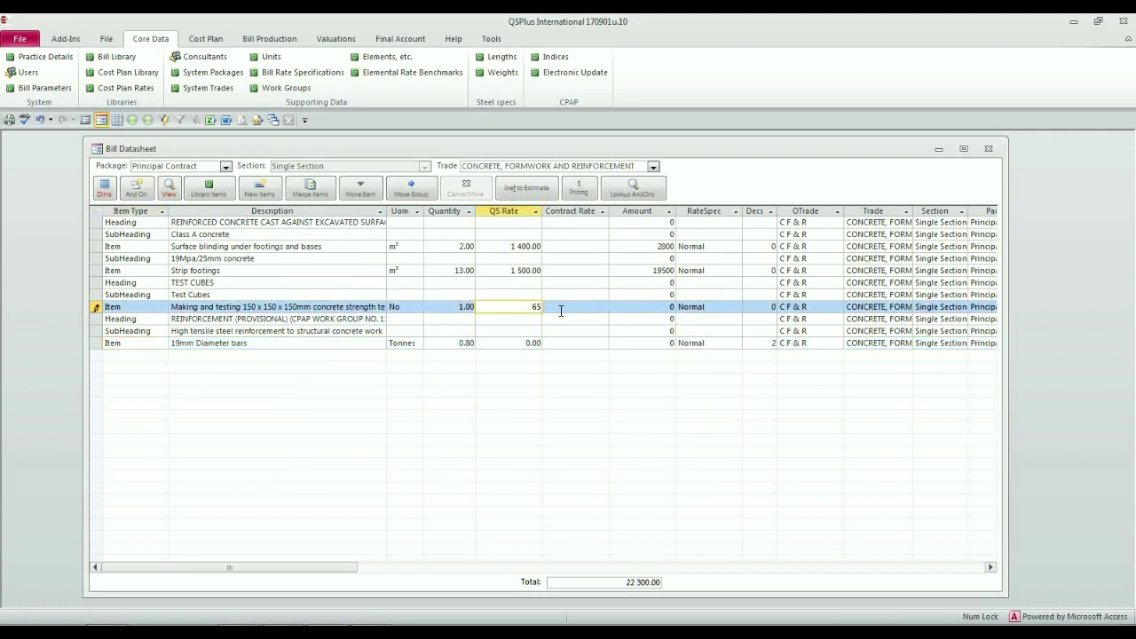
key("Down")
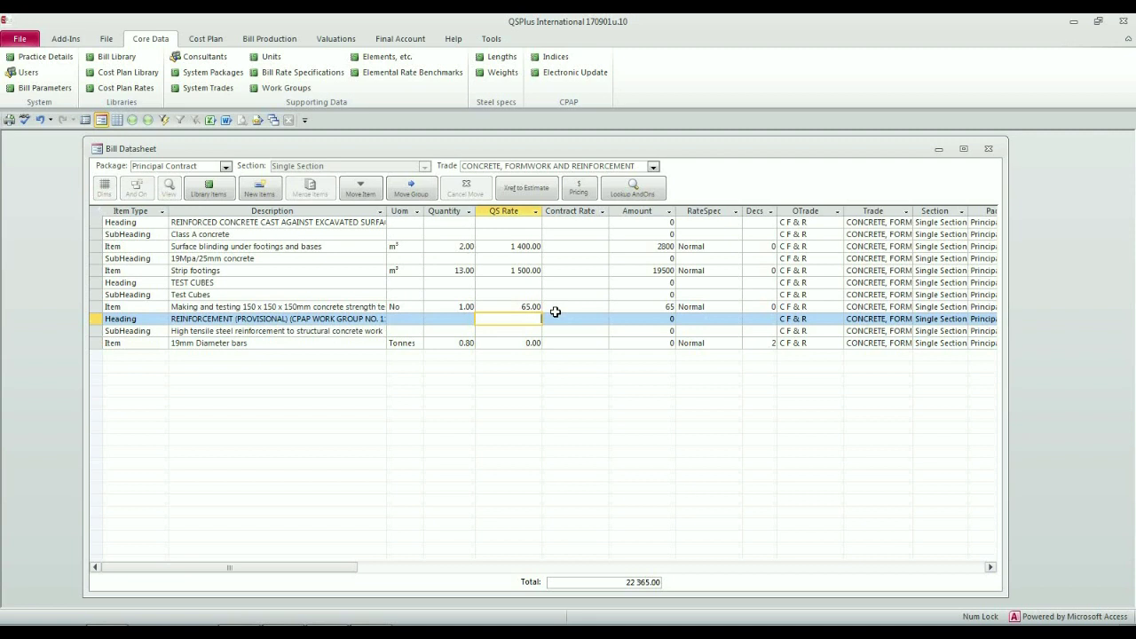
key("Tab")
key("Tab")
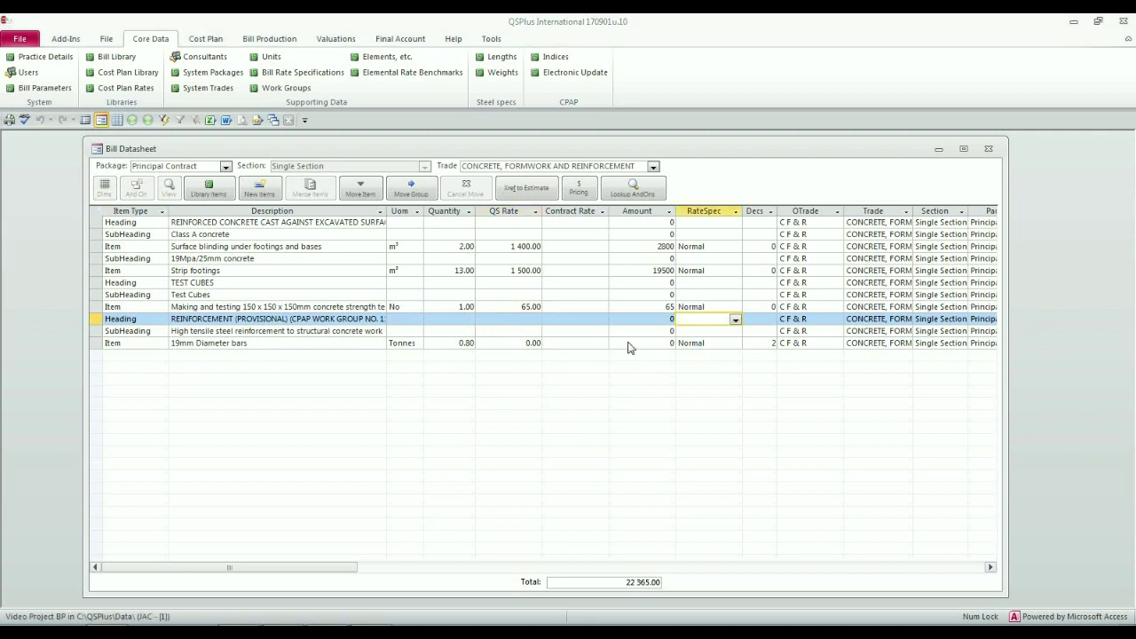
Set the QS rate of the 19mm Diameter bars item to 12000.
left_click_drag(629, 346, 694, 347)
key("Delete")
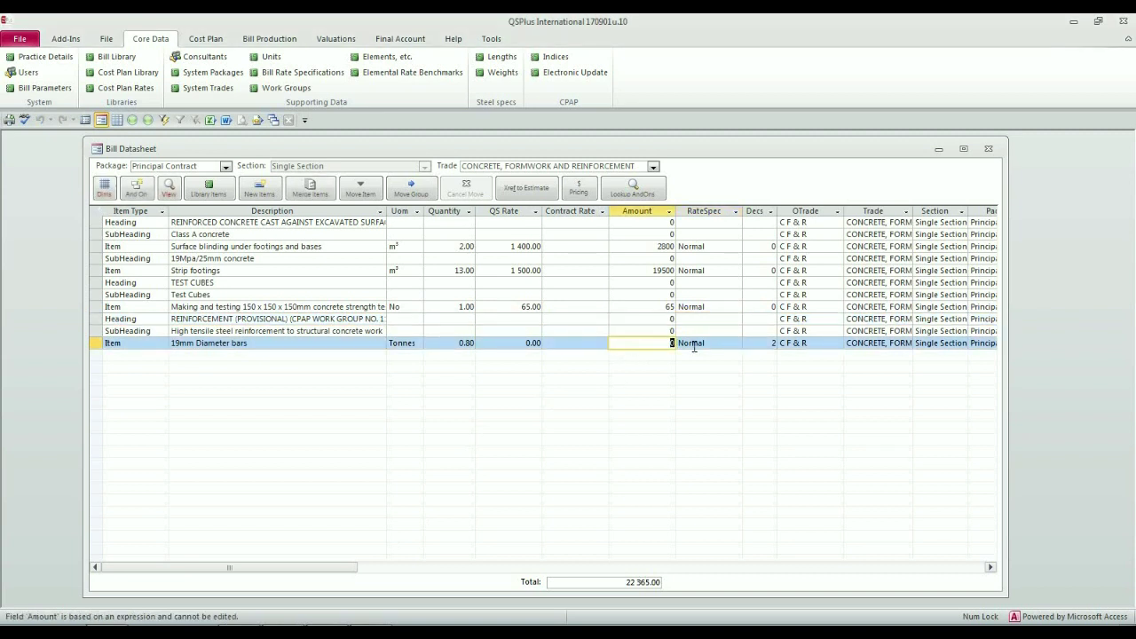
left_click(510, 343)
left_click_drag(509, 344, 562, 343)
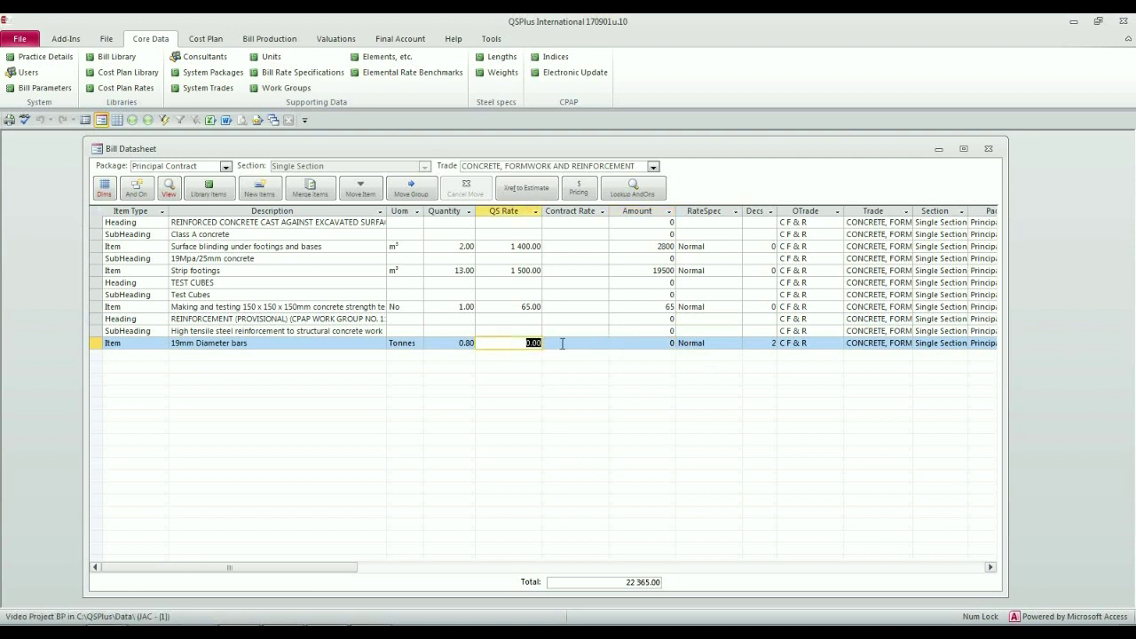
type("12000")
key("Tab")
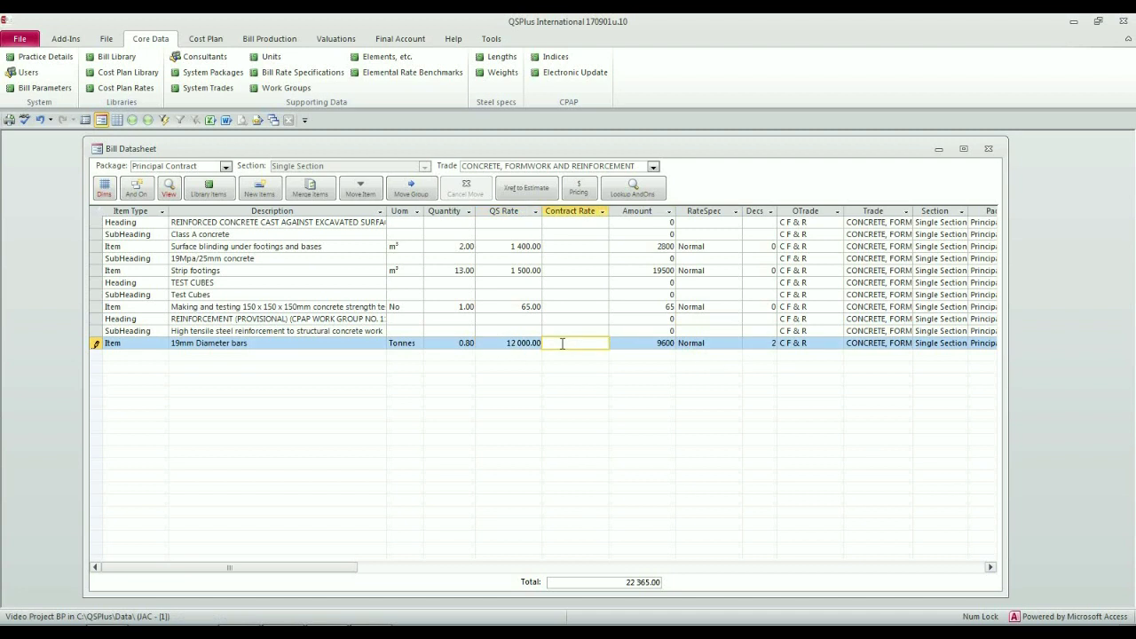
key("Tab")
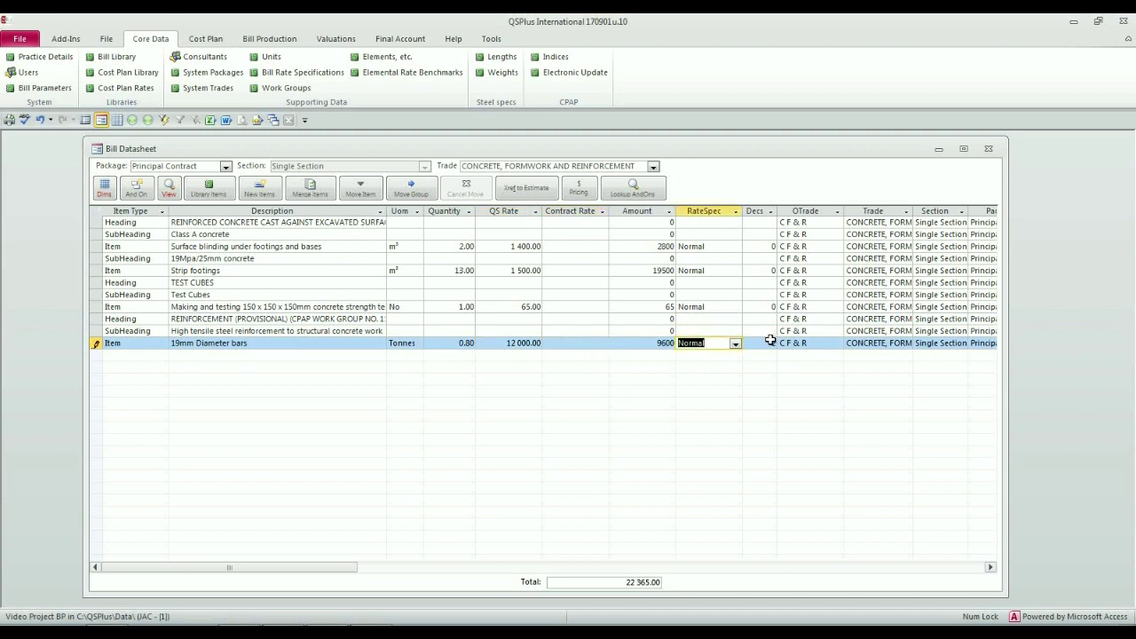
left_click(453, 344)
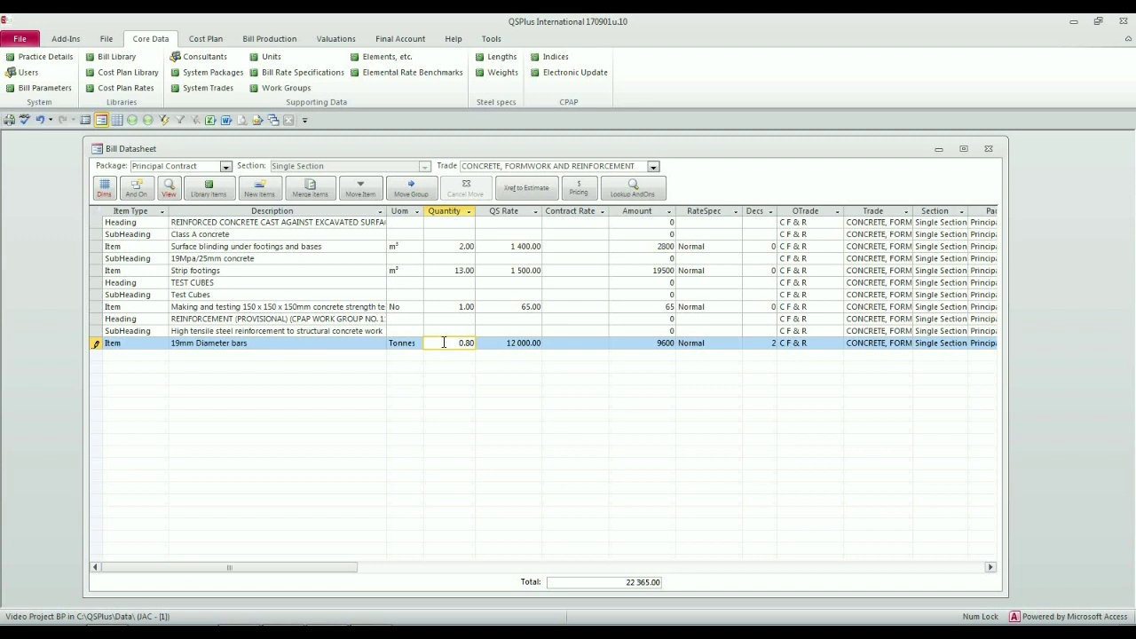
key("Up")
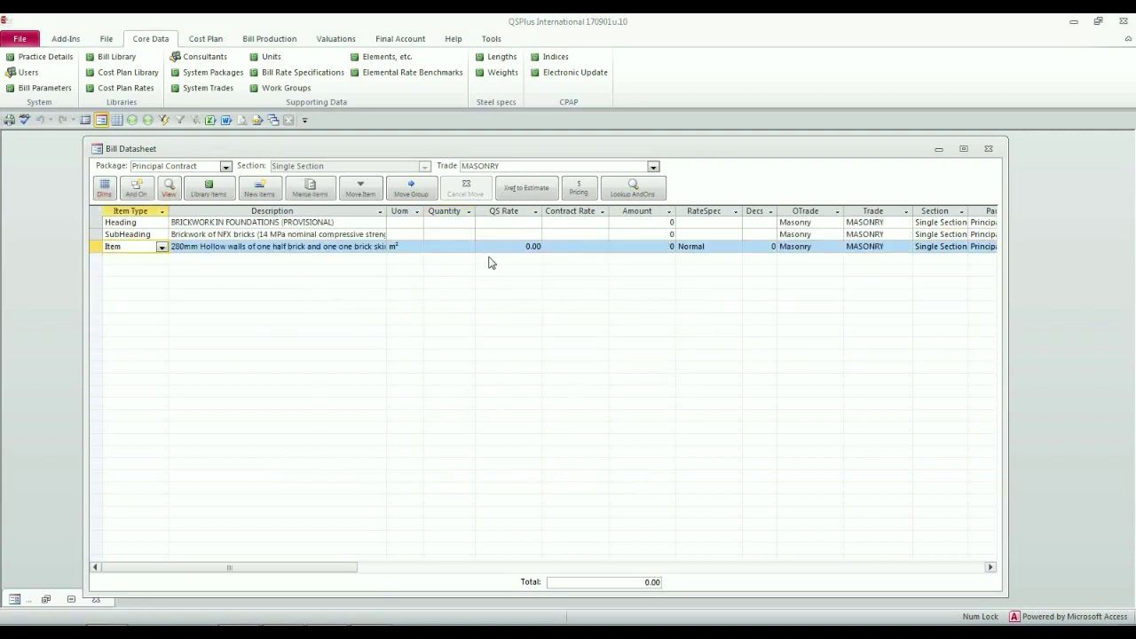
Set the QS rate of the 280mm hollow walls item in the Masonry trade to 340.
left_click(526, 246)
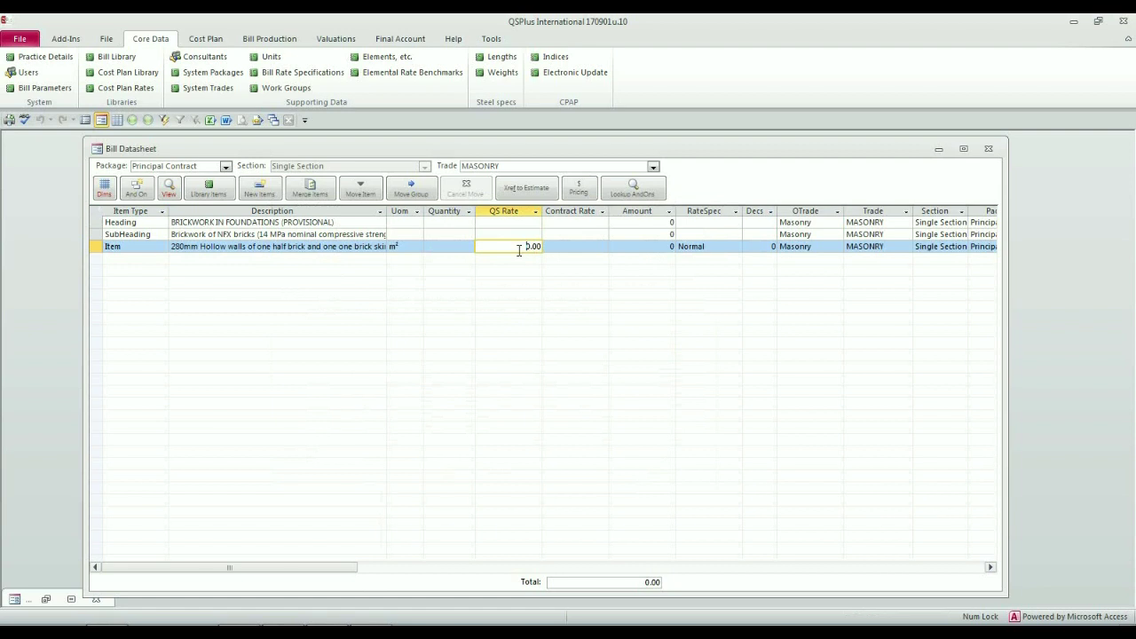
type("340")
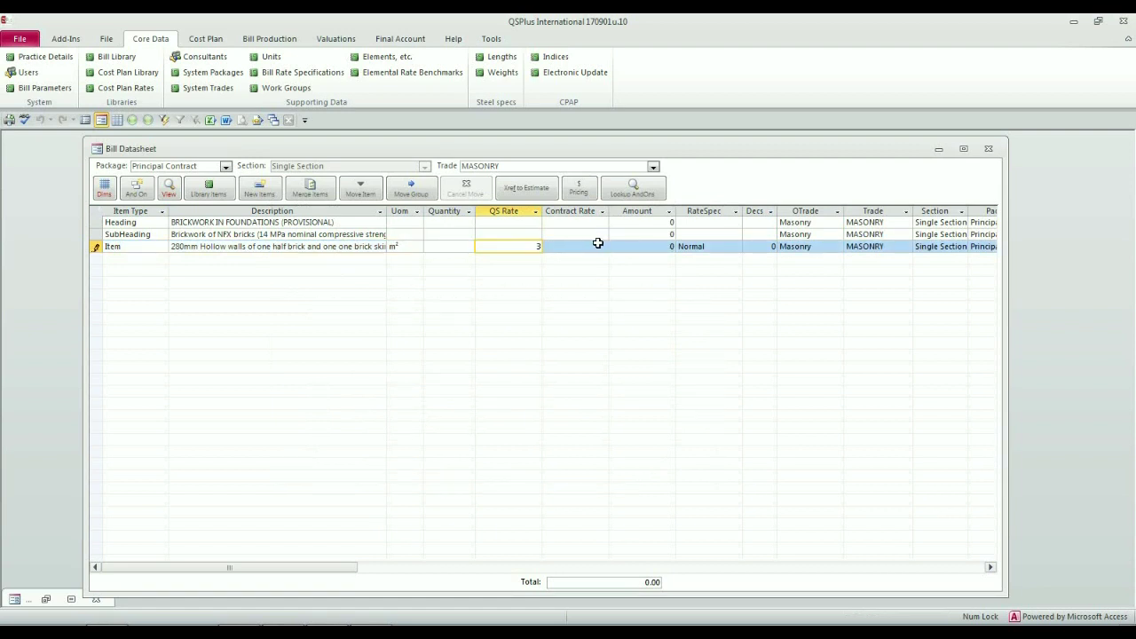
left_click(562, 246)
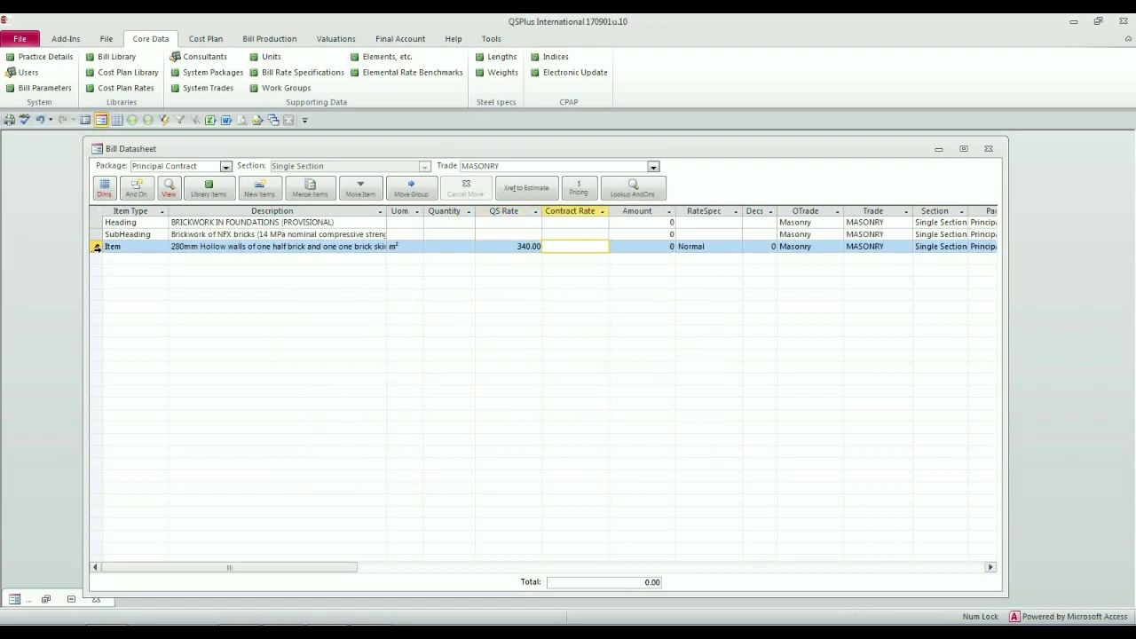
Enter the first dimension row of the 280mm hollow walls item as 12 by 0.5, times 2.
double_click(94, 246)
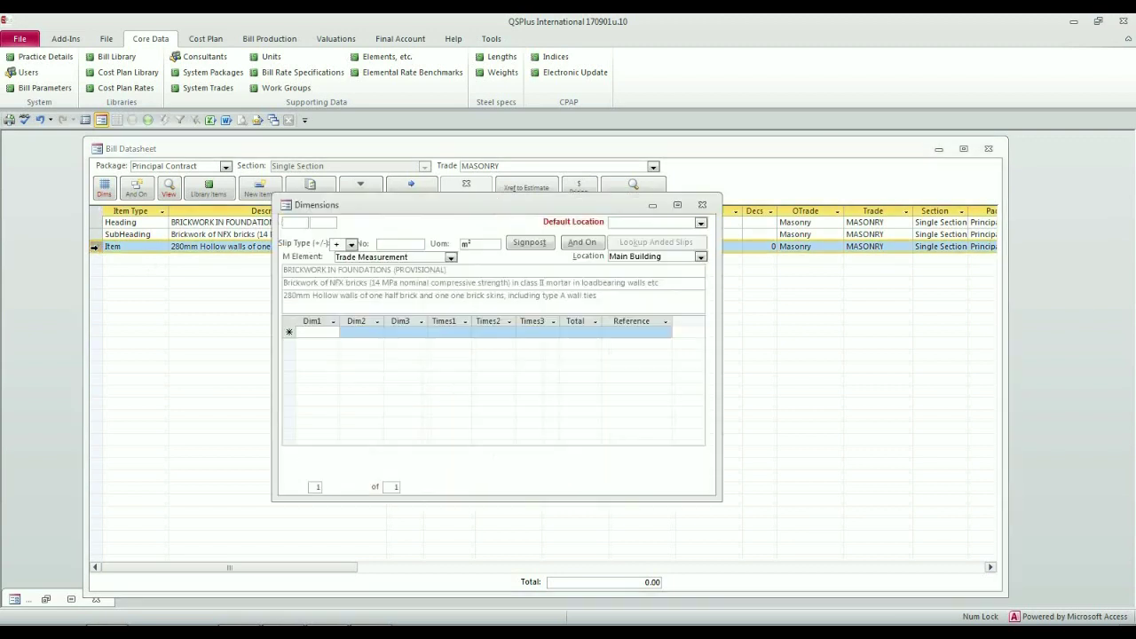
type("12")
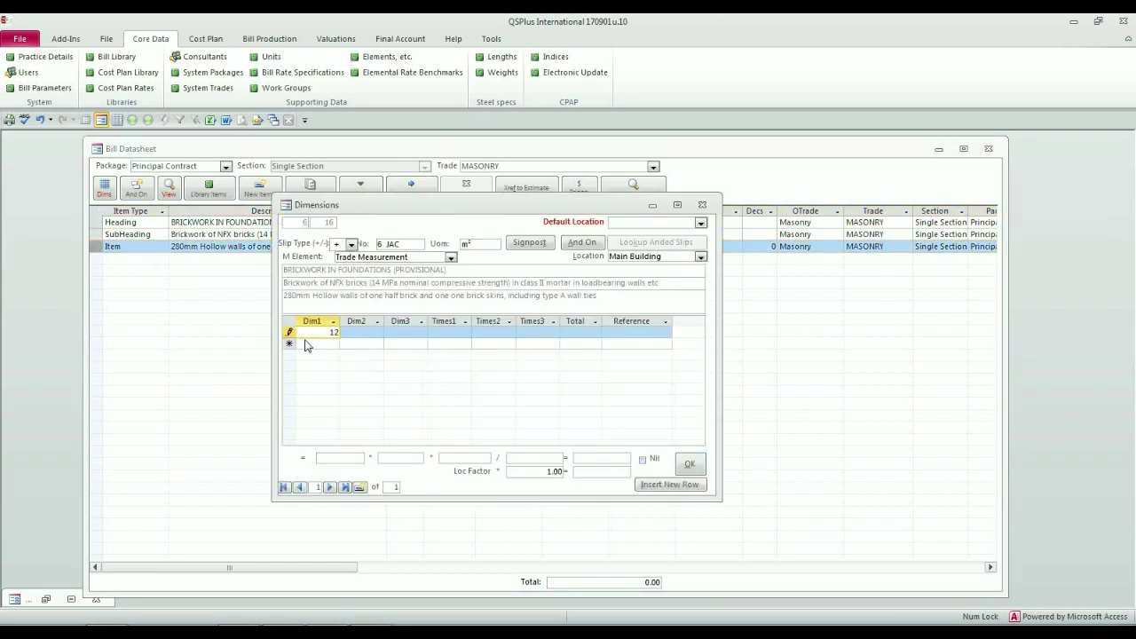
key("Tab")
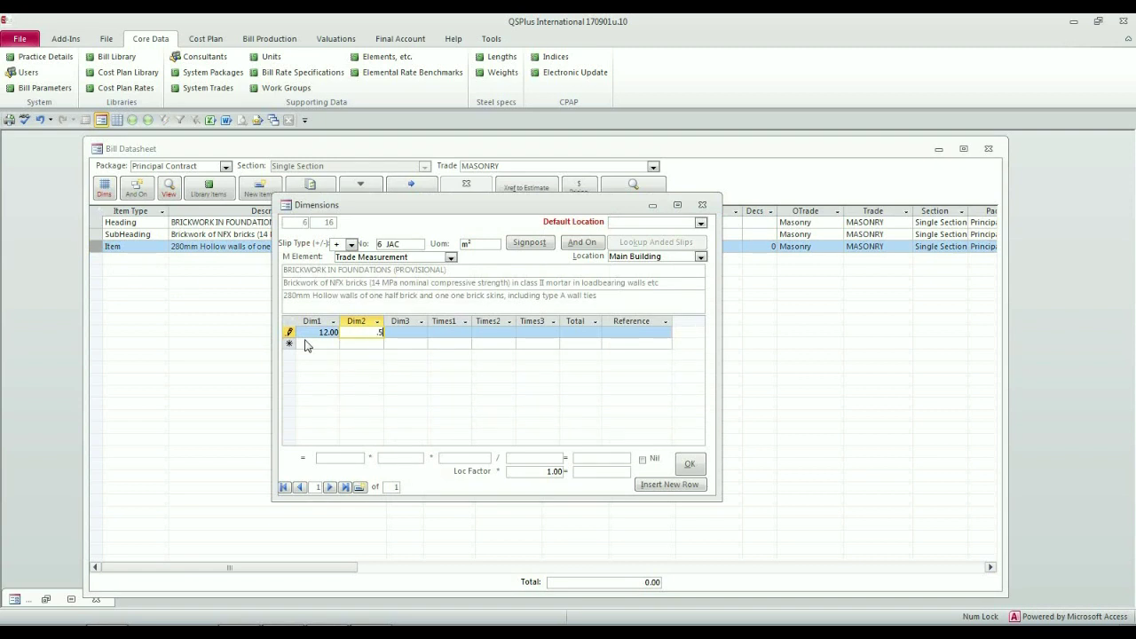
key("Tab")
type("2")
key("Tab")
key("Tab")
key("Tab")
key("Tab")
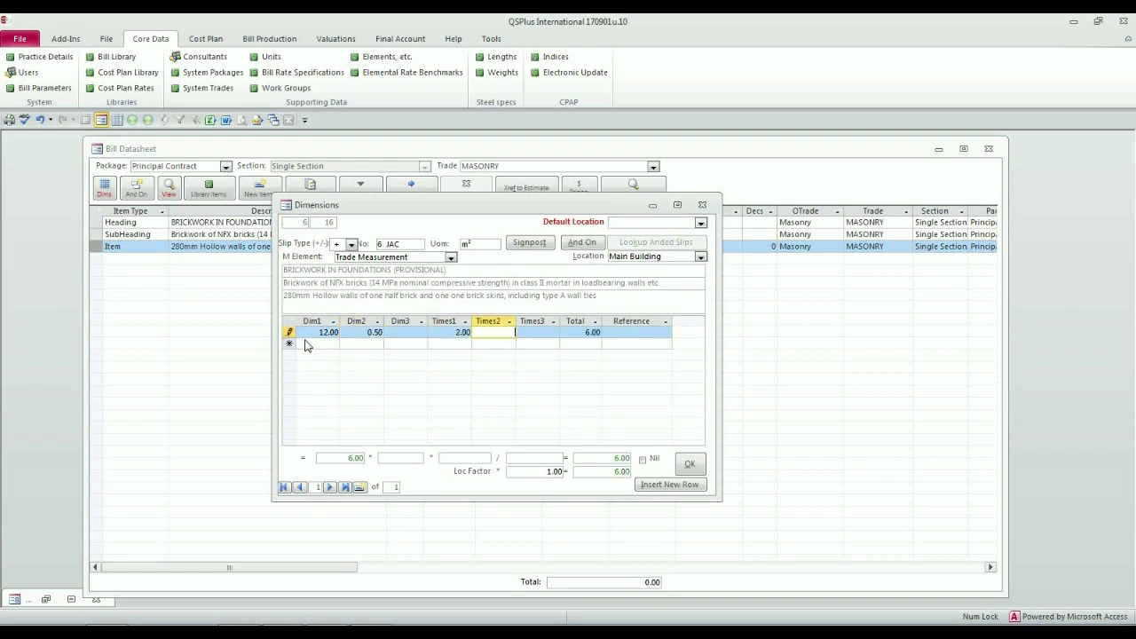
Add a second dimension row of 25 by 0.50, times 2, for the 280mm hollow walls and accept the dimensions.
type("25")
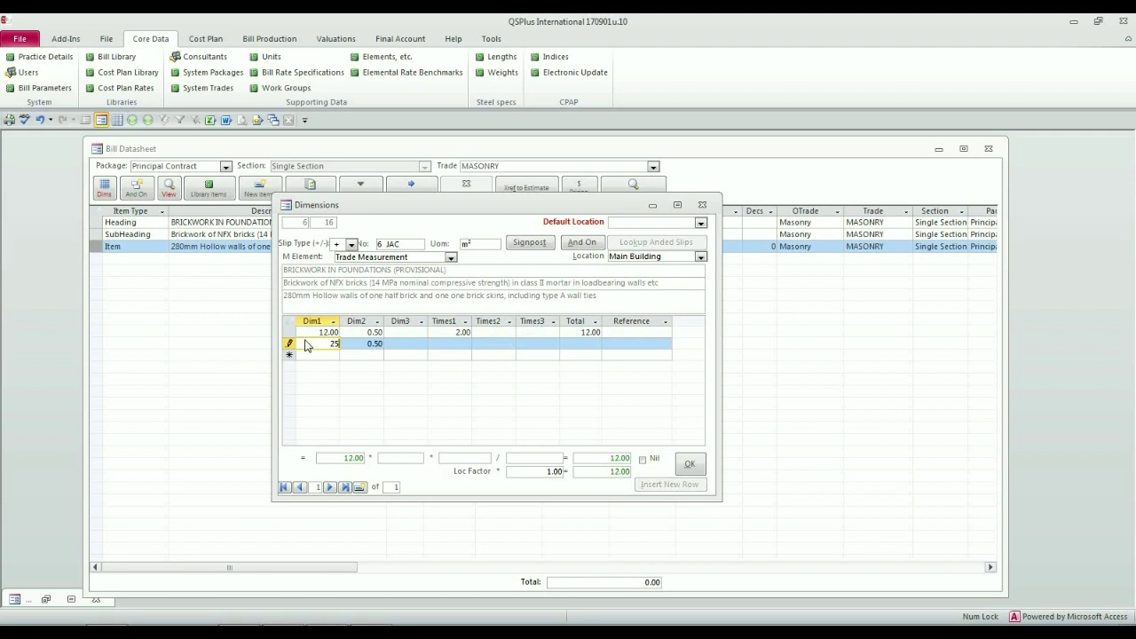
key("Tab")
key("Tab")
key("Tab")
type("2")
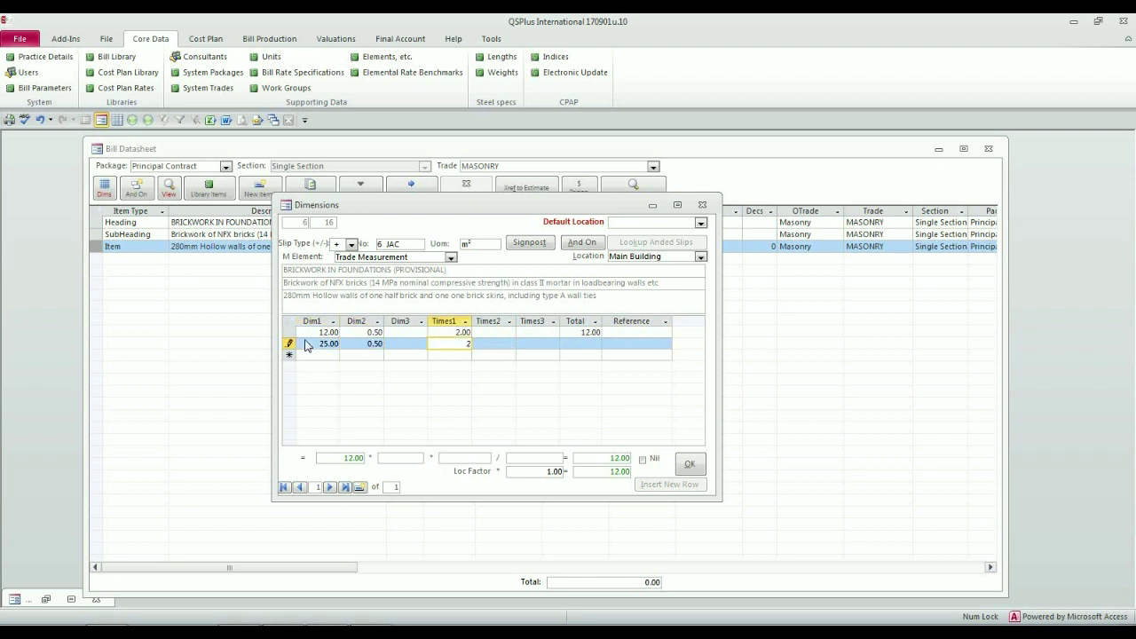
key("Tab")
key("Tab")
key("Tab")
key("Tab")
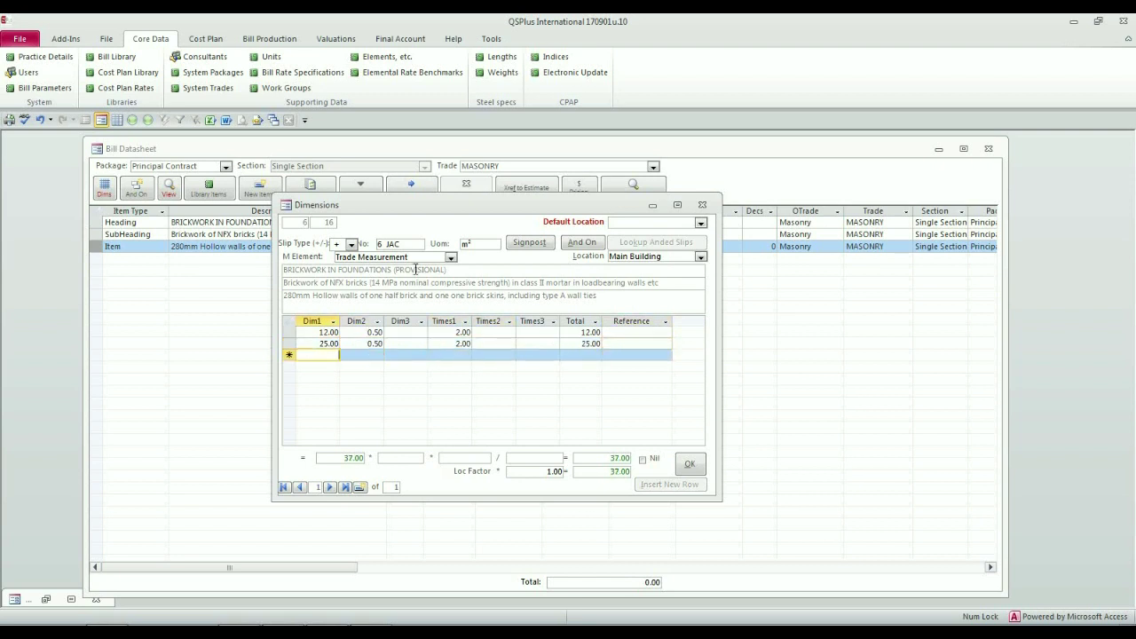
left_click(690, 465)
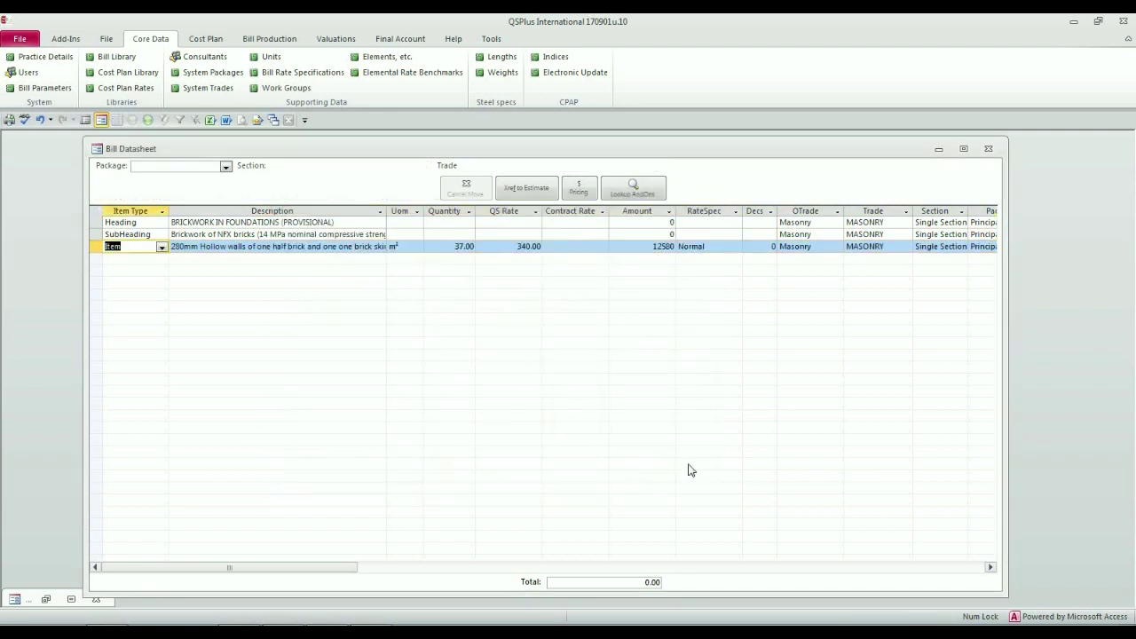